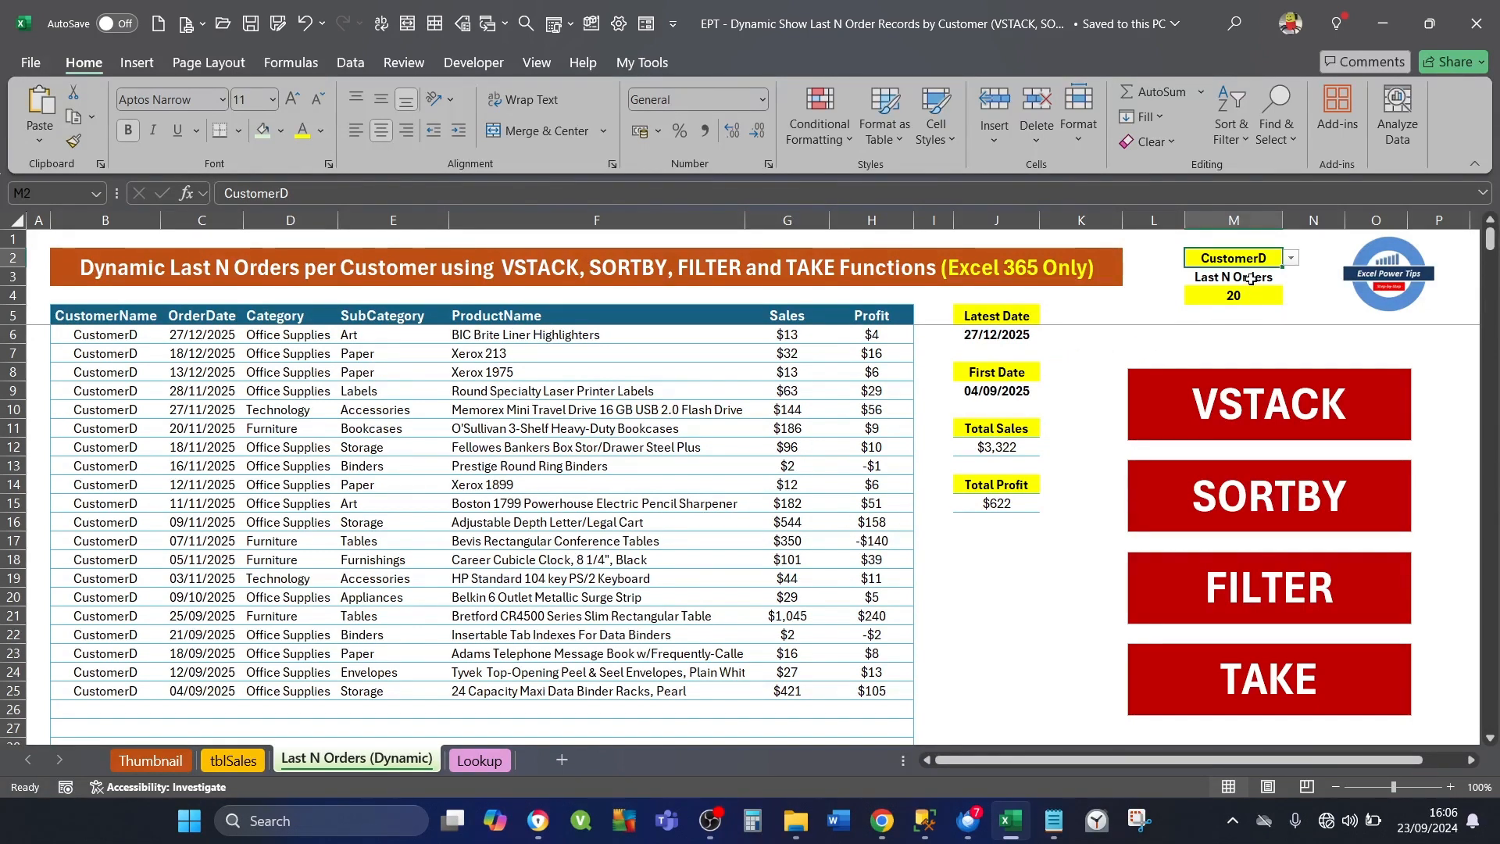
Choose CustomerA as the customer in cell M2 and set the Last N Orders value in M4 to 10.
{"action": "left_click", "coordinate": [1291, 260]}
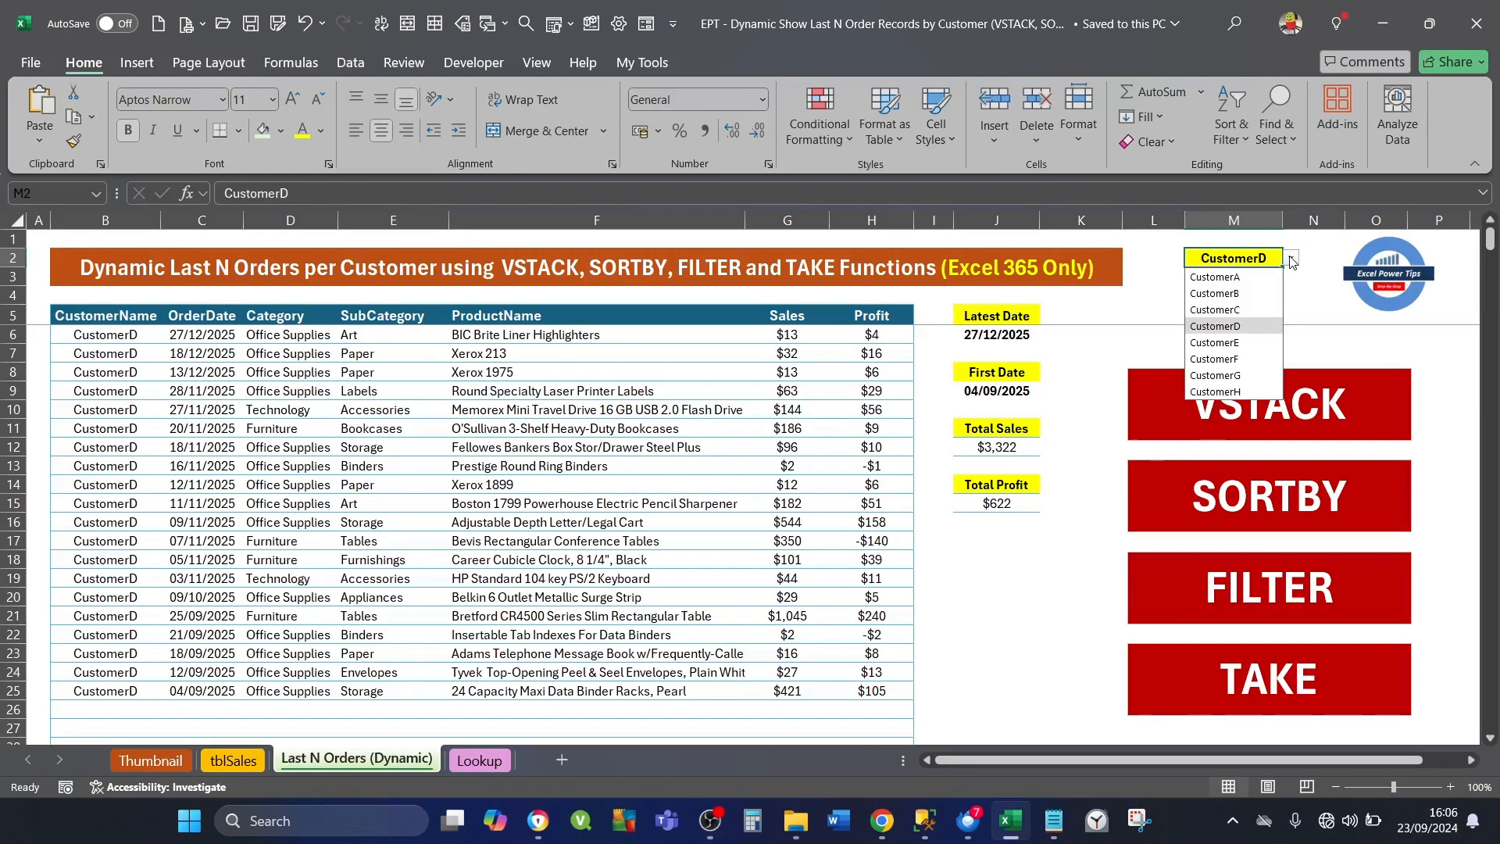
{"action": "left_click", "coordinate": [1257, 278]}
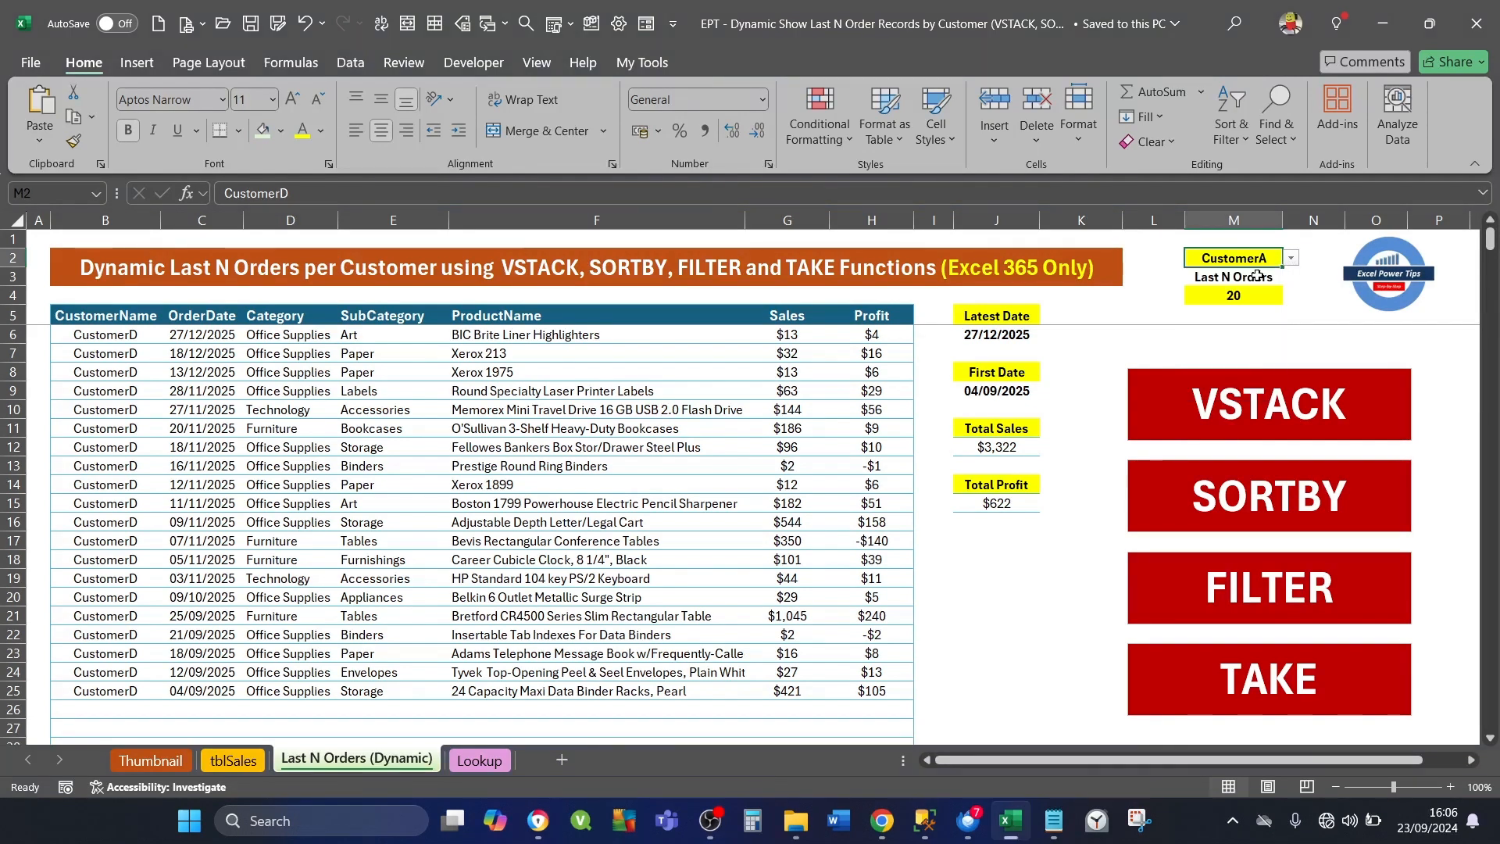
{"action": "left_click", "coordinate": [1252, 294]}
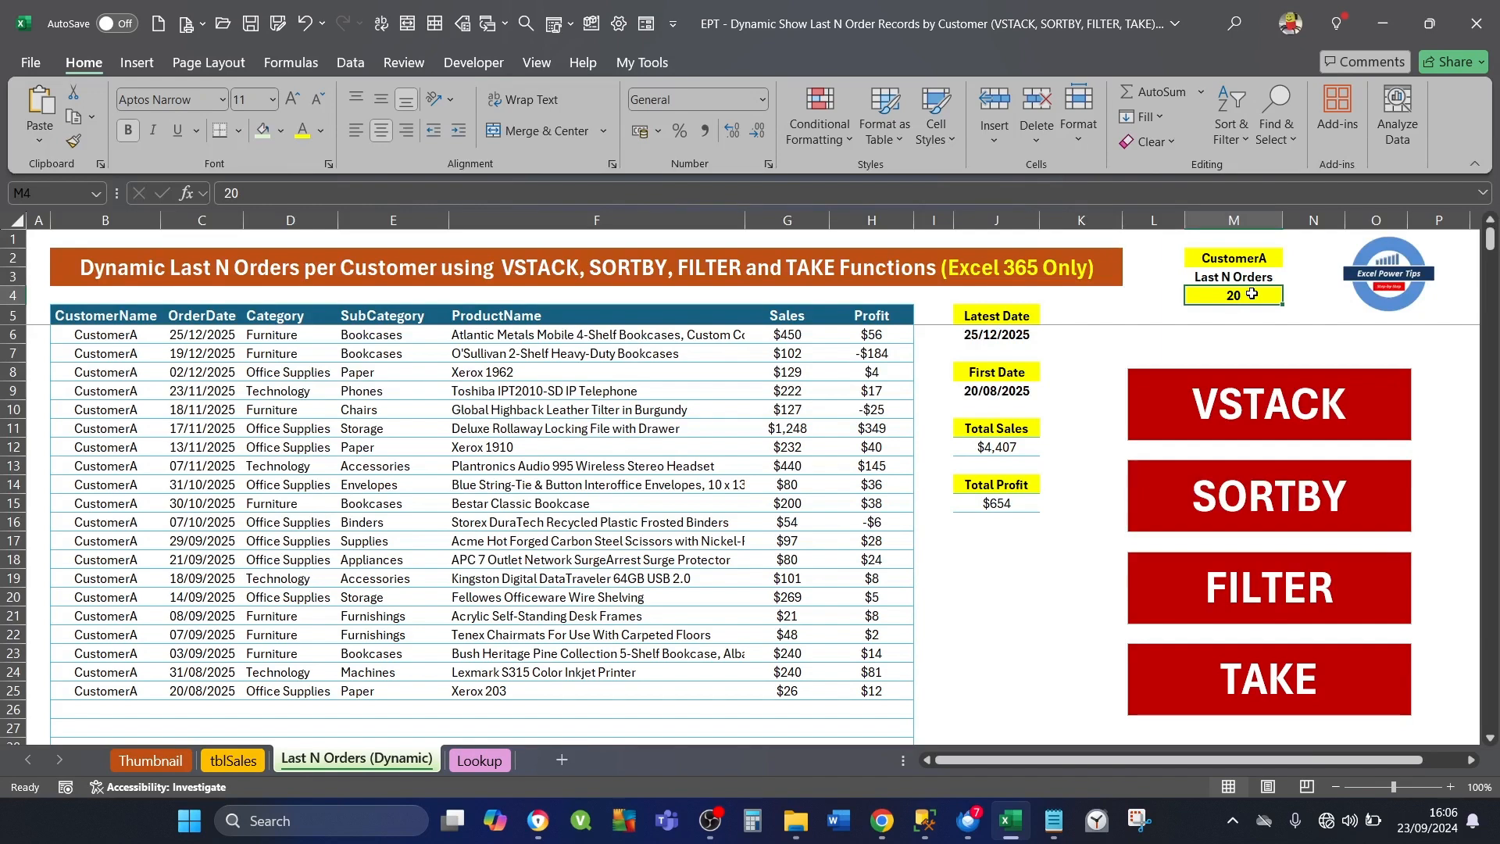
{"action": "type", "text": "10"}
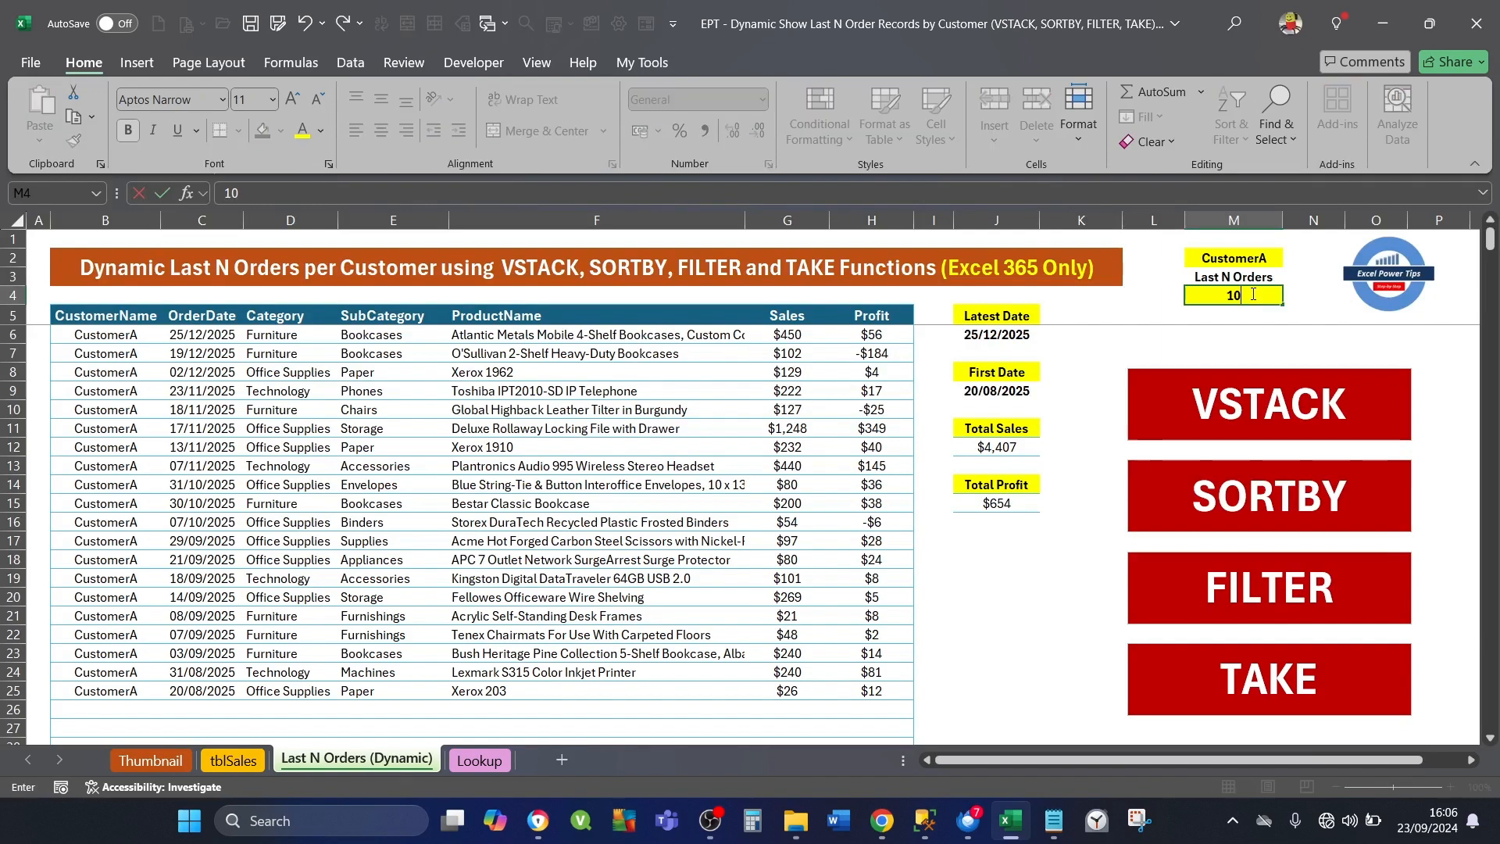
{"action": "key", "text": "Return"}
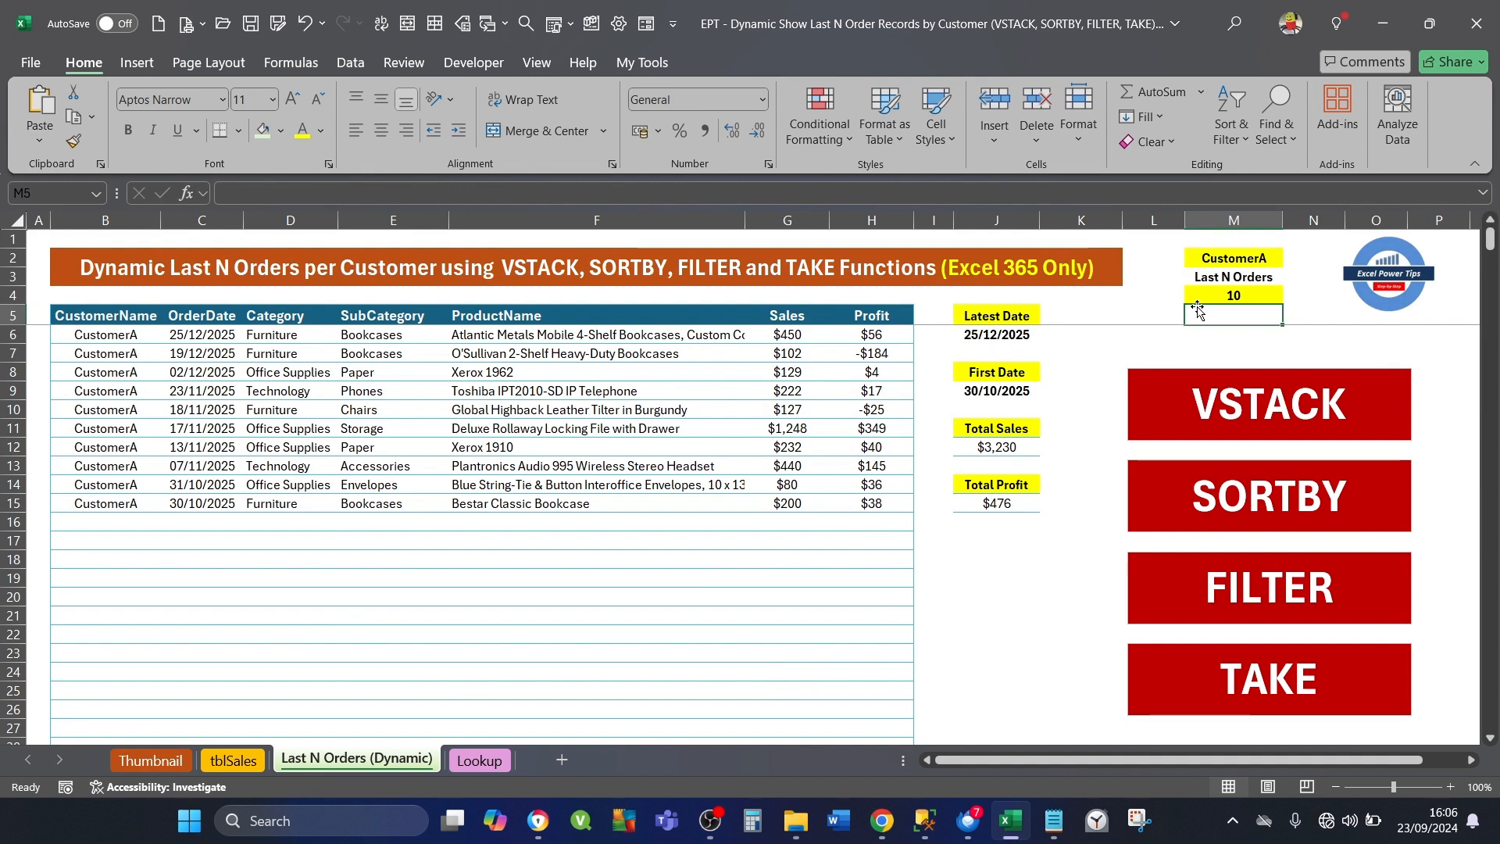
{"action": "left_click", "coordinate": [1219, 258]}
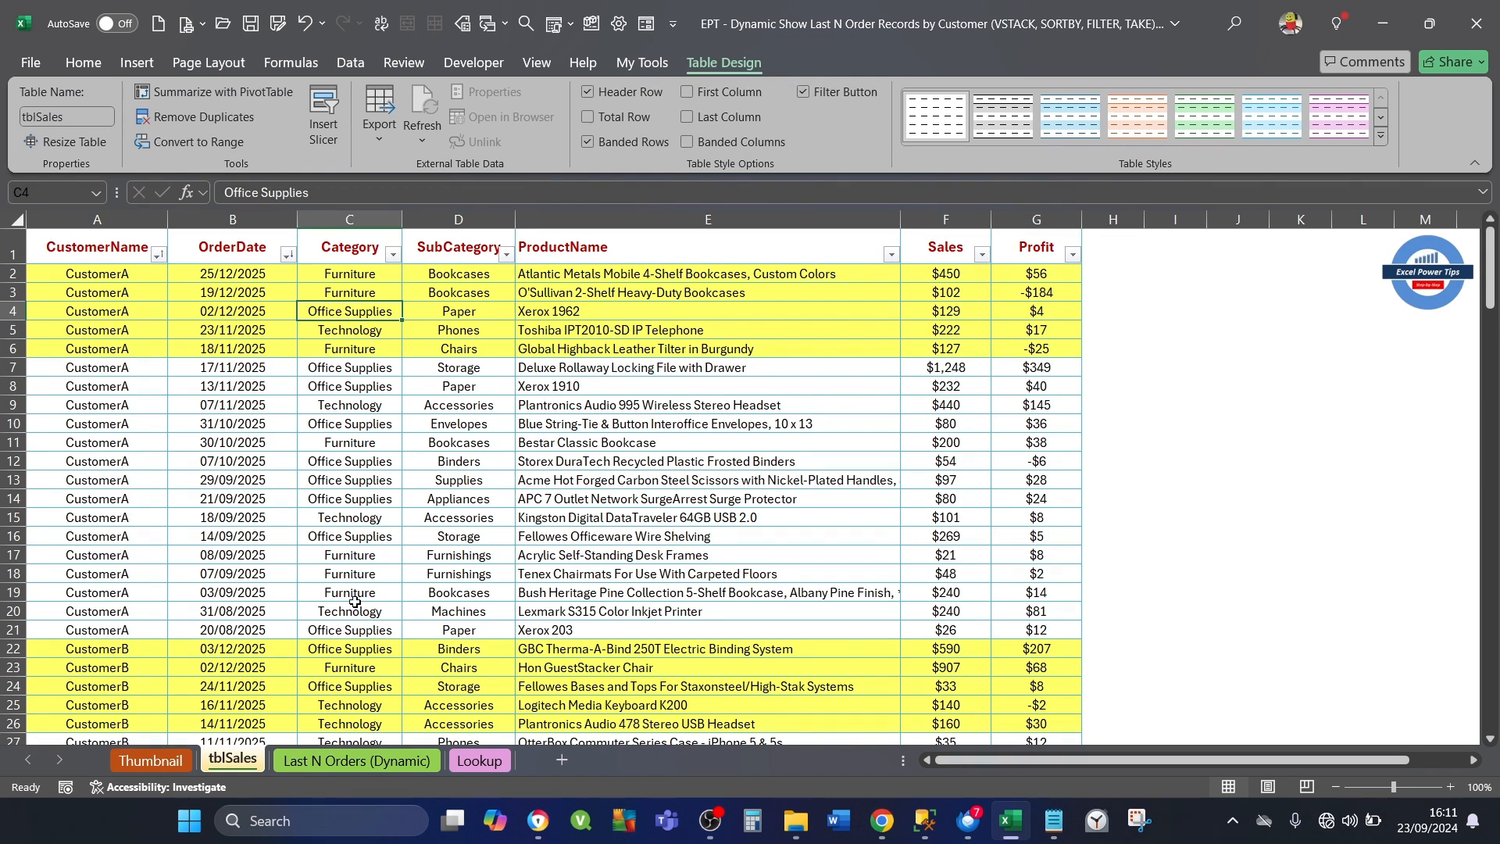
In cell B5 of the Last N Orders (Dynamic) sheet, enter the header formula =VSTACK(tblSales[#Headers]).
{"action": "left_click", "coordinate": [397, 760]}
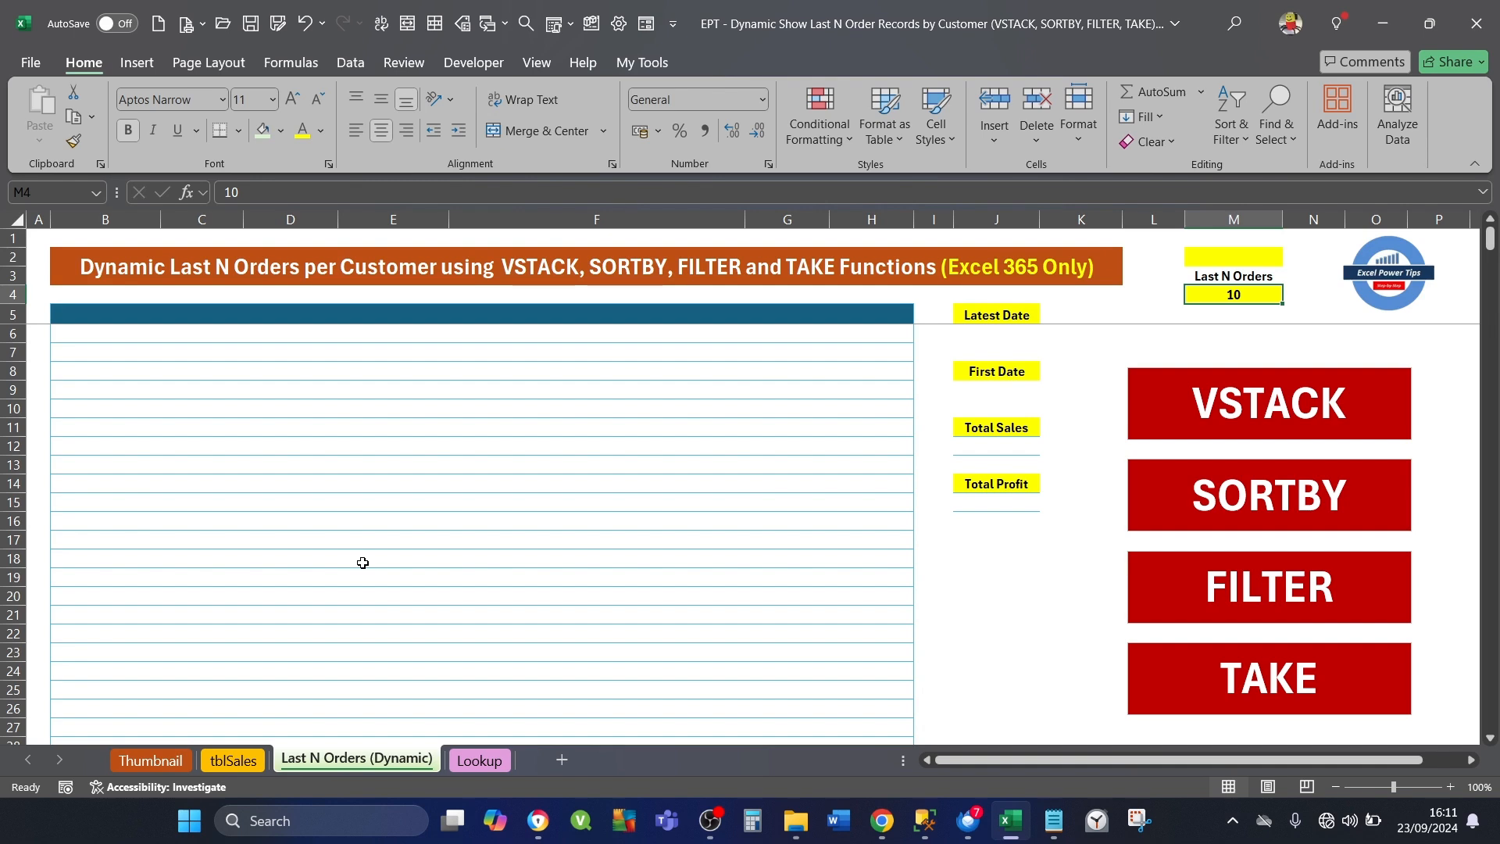
{"action": "left_click", "coordinate": [76, 317]}
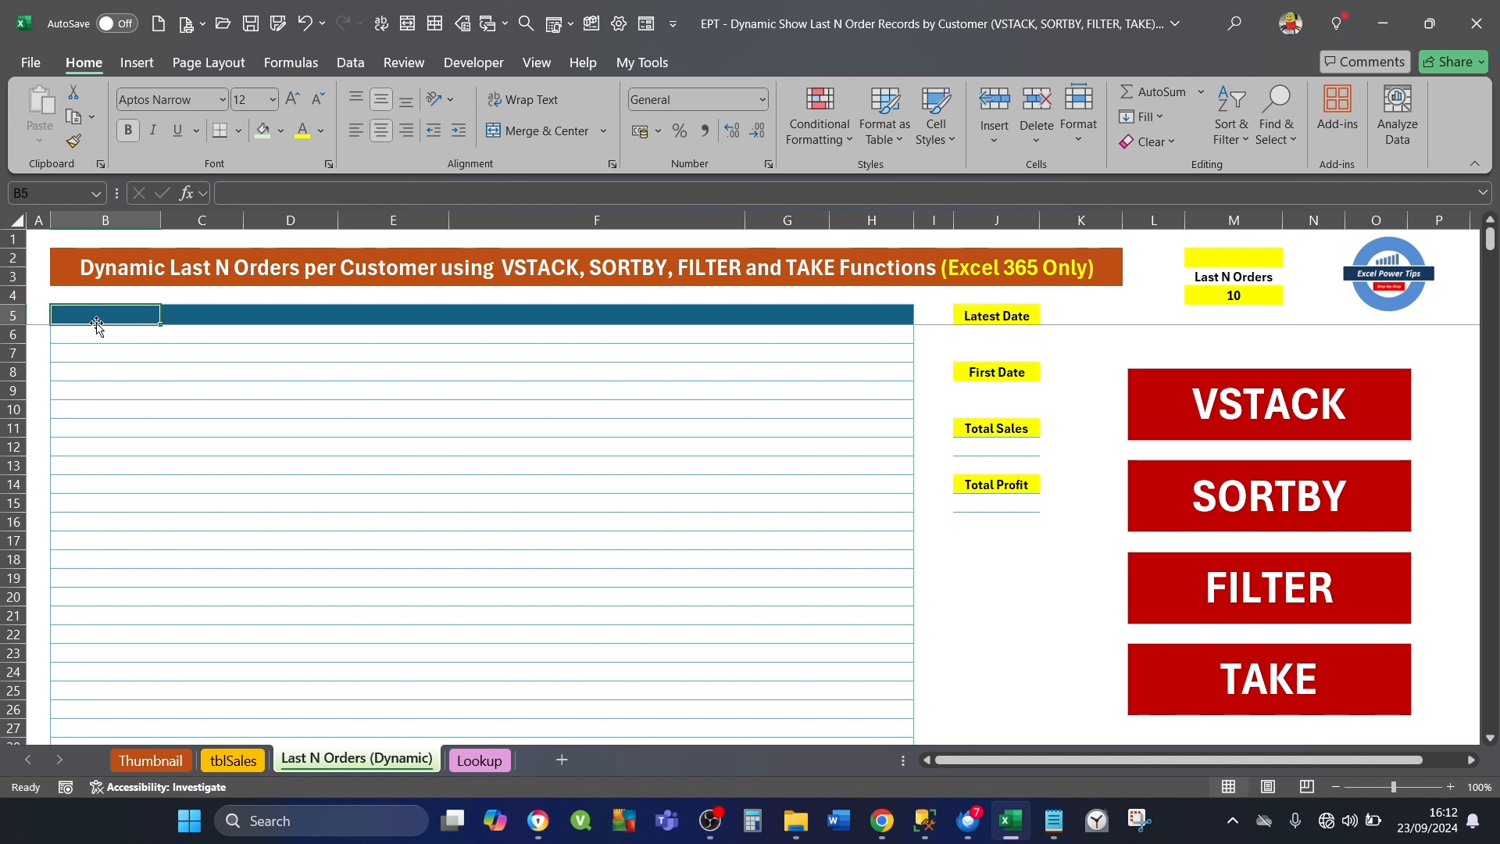
{"action": "type", "text": "=VSTACK"}
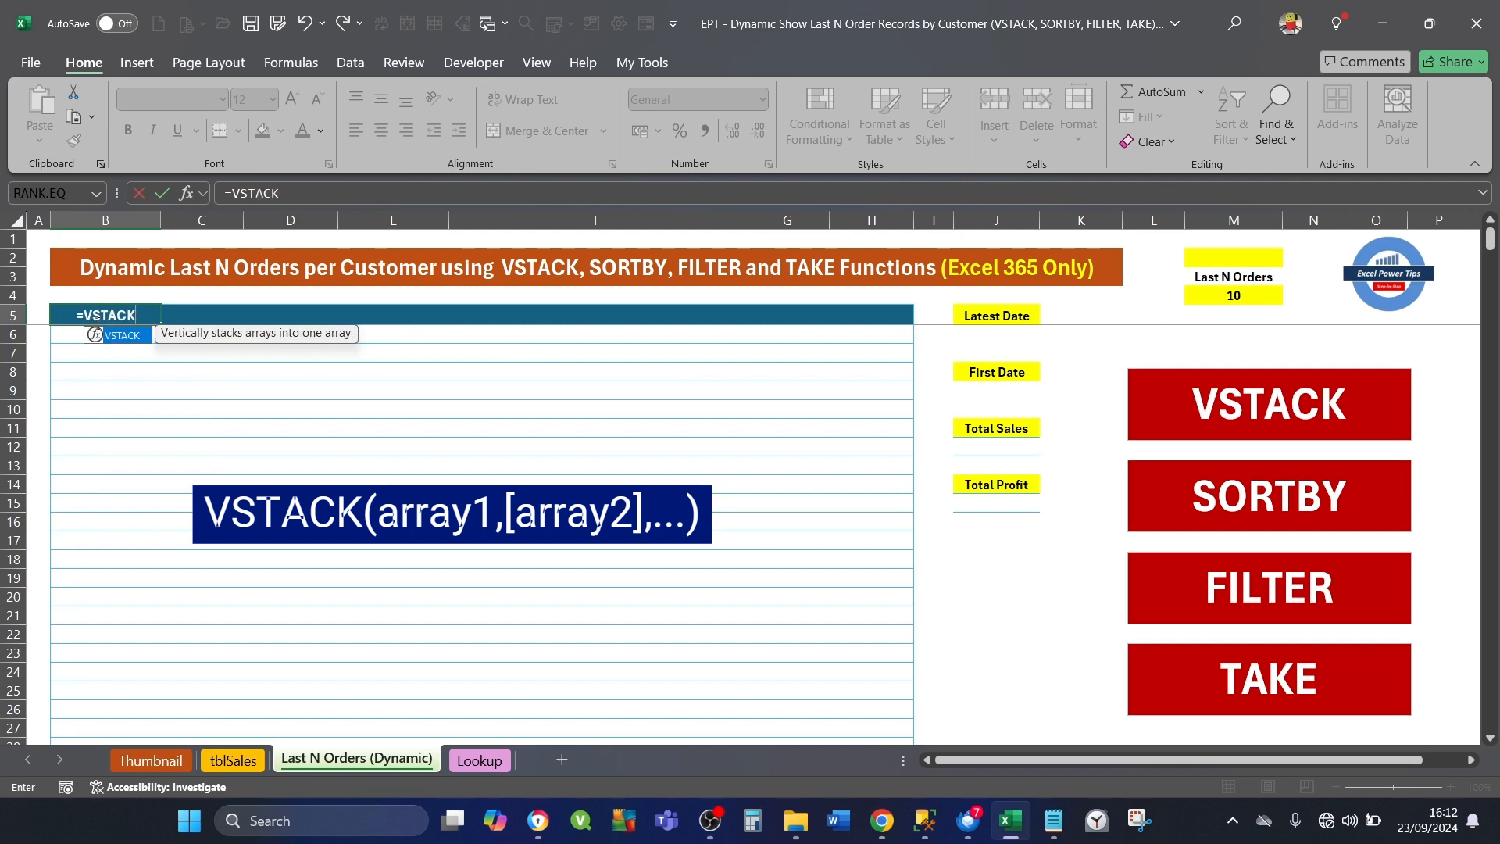
{"action": "type", "text": "("}
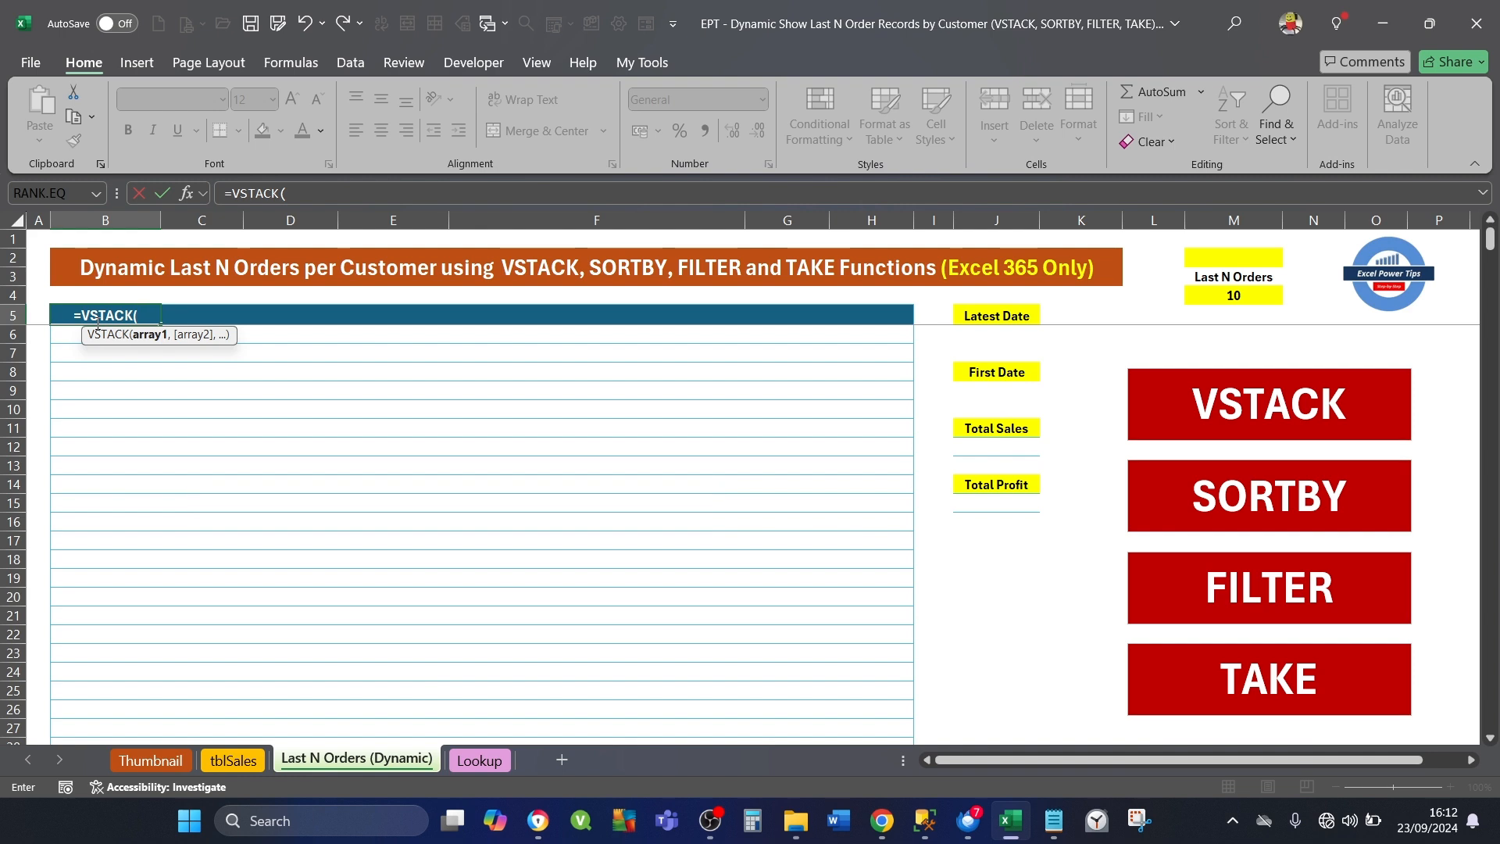
{"action": "type", "text": "tbl"}
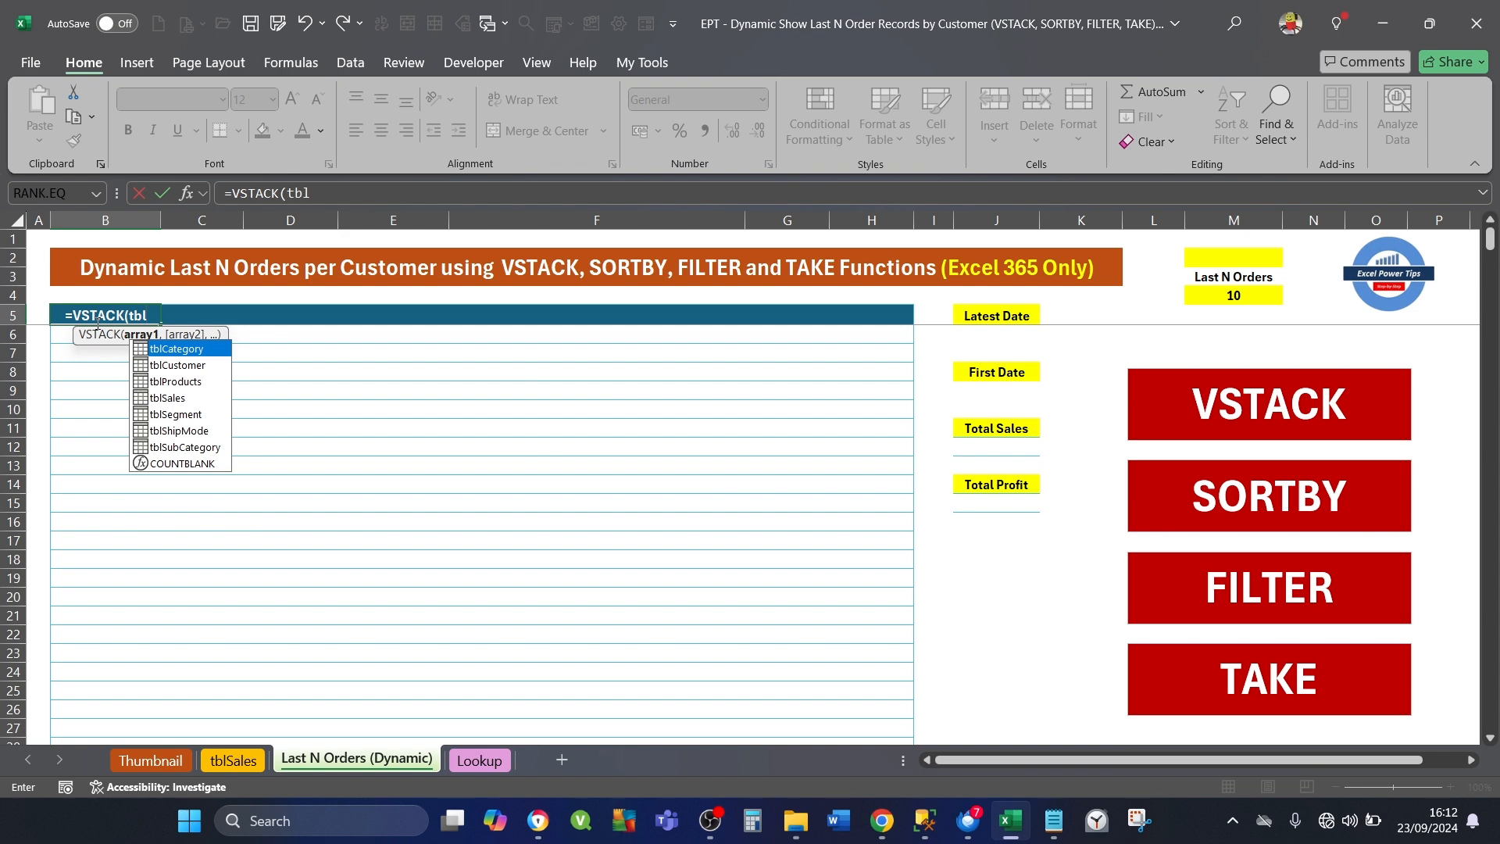
{"action": "key", "text": "Down"}
{"action": "key", "text": "Down"}
{"action": "key", "text": "Down"}
{"action": "key", "text": "Tab"}
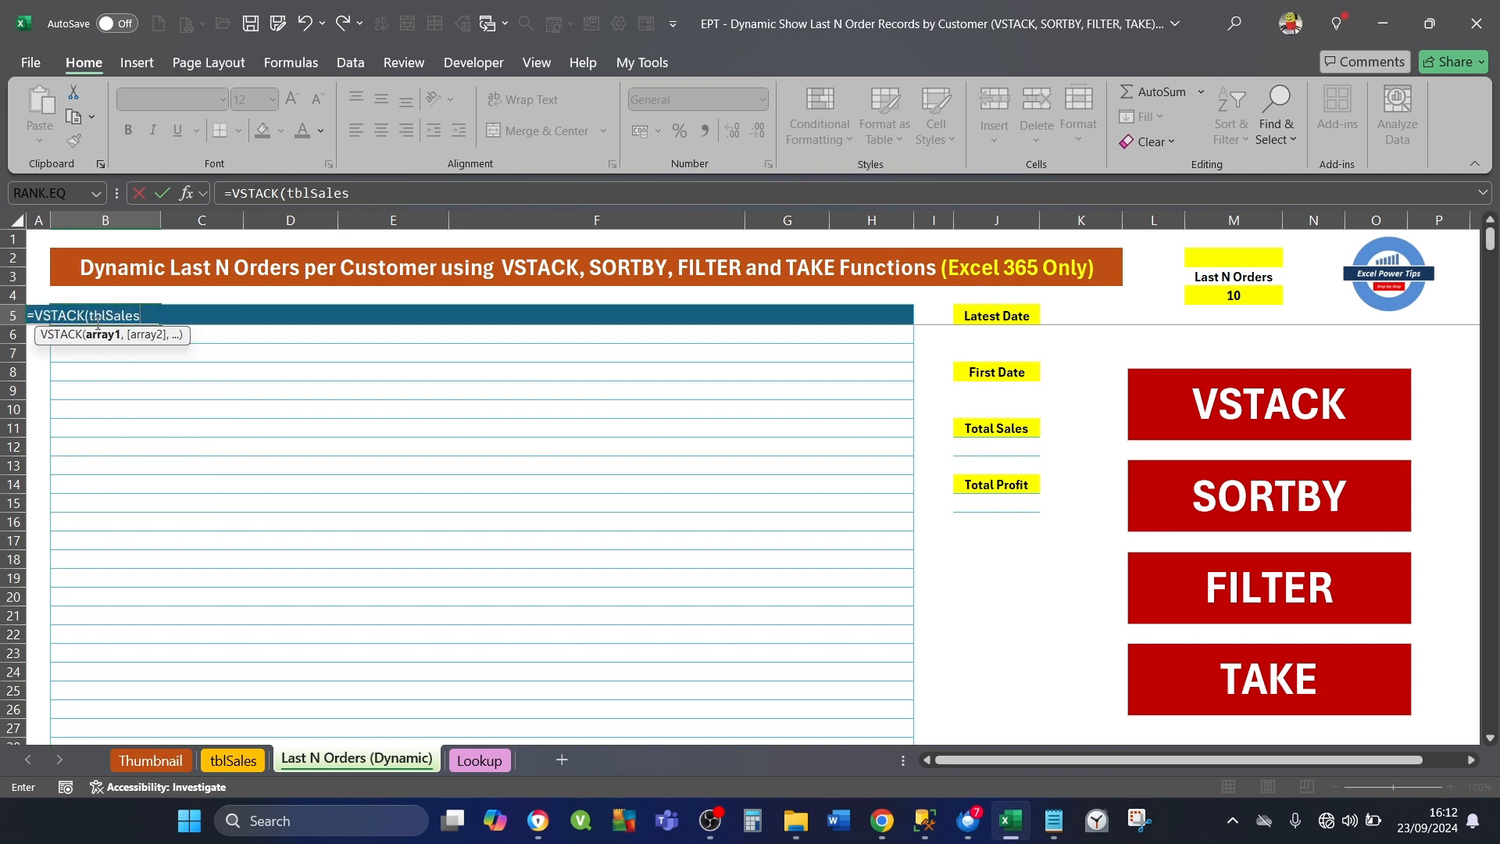
{"action": "type", "text": "["}
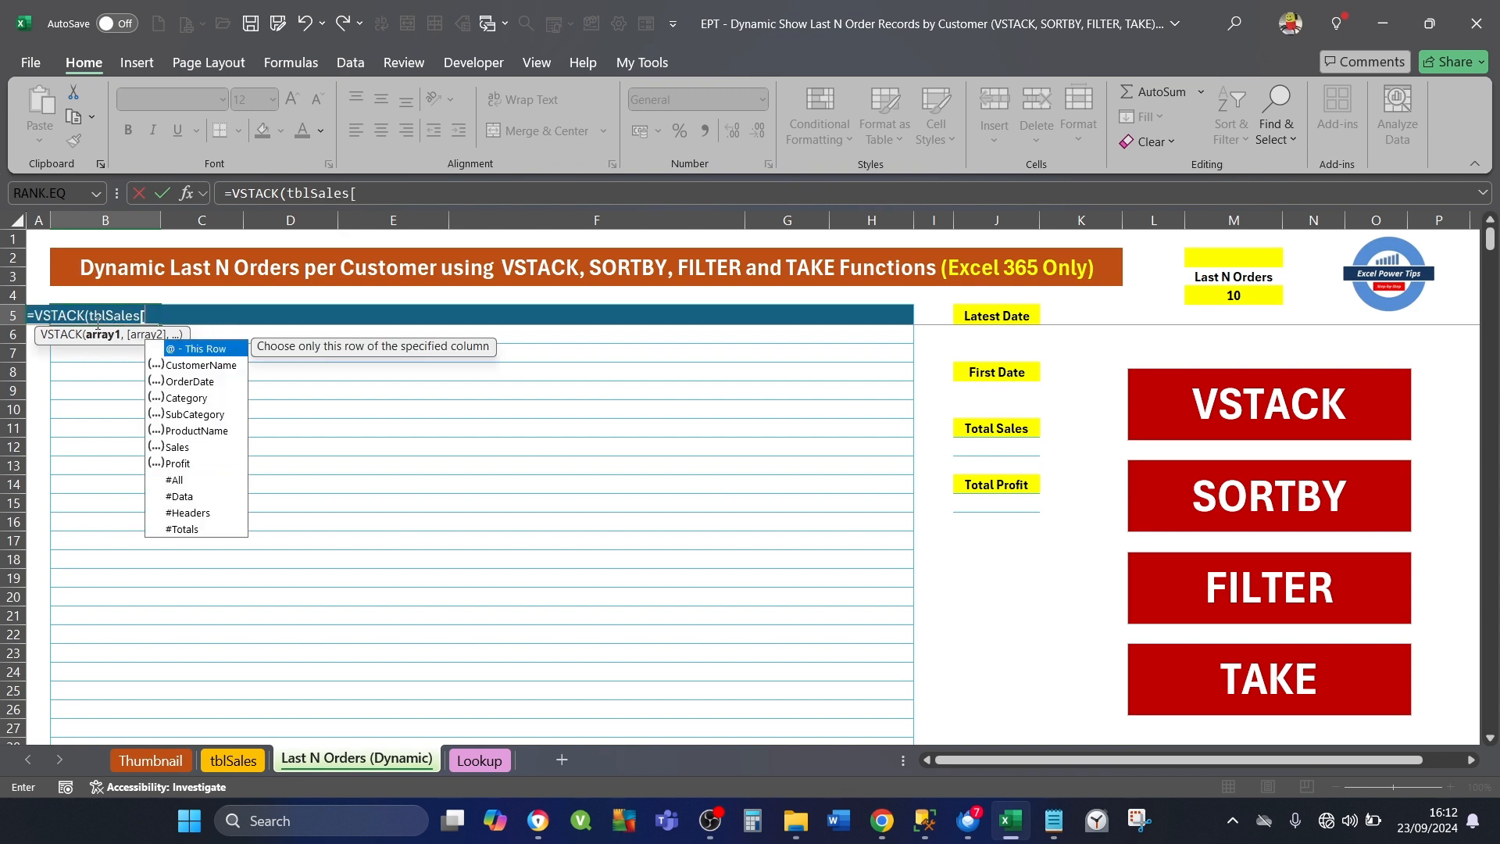
{"action": "key", "text": "Down"}
{"action": "key", "text": "Down"}
{"action": "key", "text": "Down"}
{"action": "key", "text": "Down"}
{"action": "key", "text": "Down"}
{"action": "key", "text": "Down"}
{"action": "key", "text": "Down"}
{"action": "key", "text": "Down"}
{"action": "key", "text": "Down"}
{"action": "key", "text": "Down"}
{"action": "key", "text": "Tab"}
{"action": "type", "text": "]"}
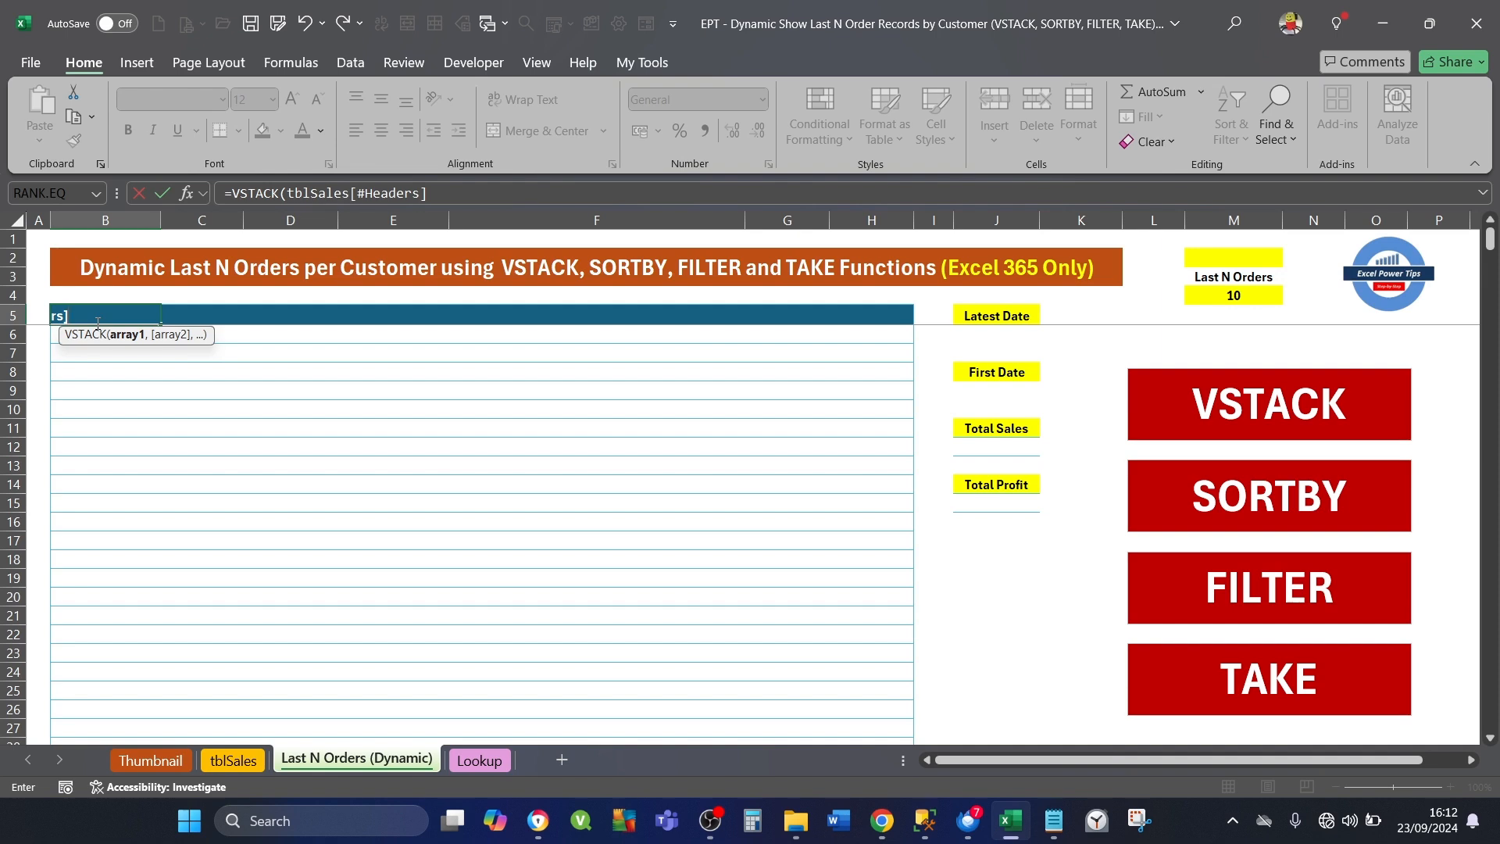
{"action": "type", "text": ")"}
{"action": "key", "text": "Return"}
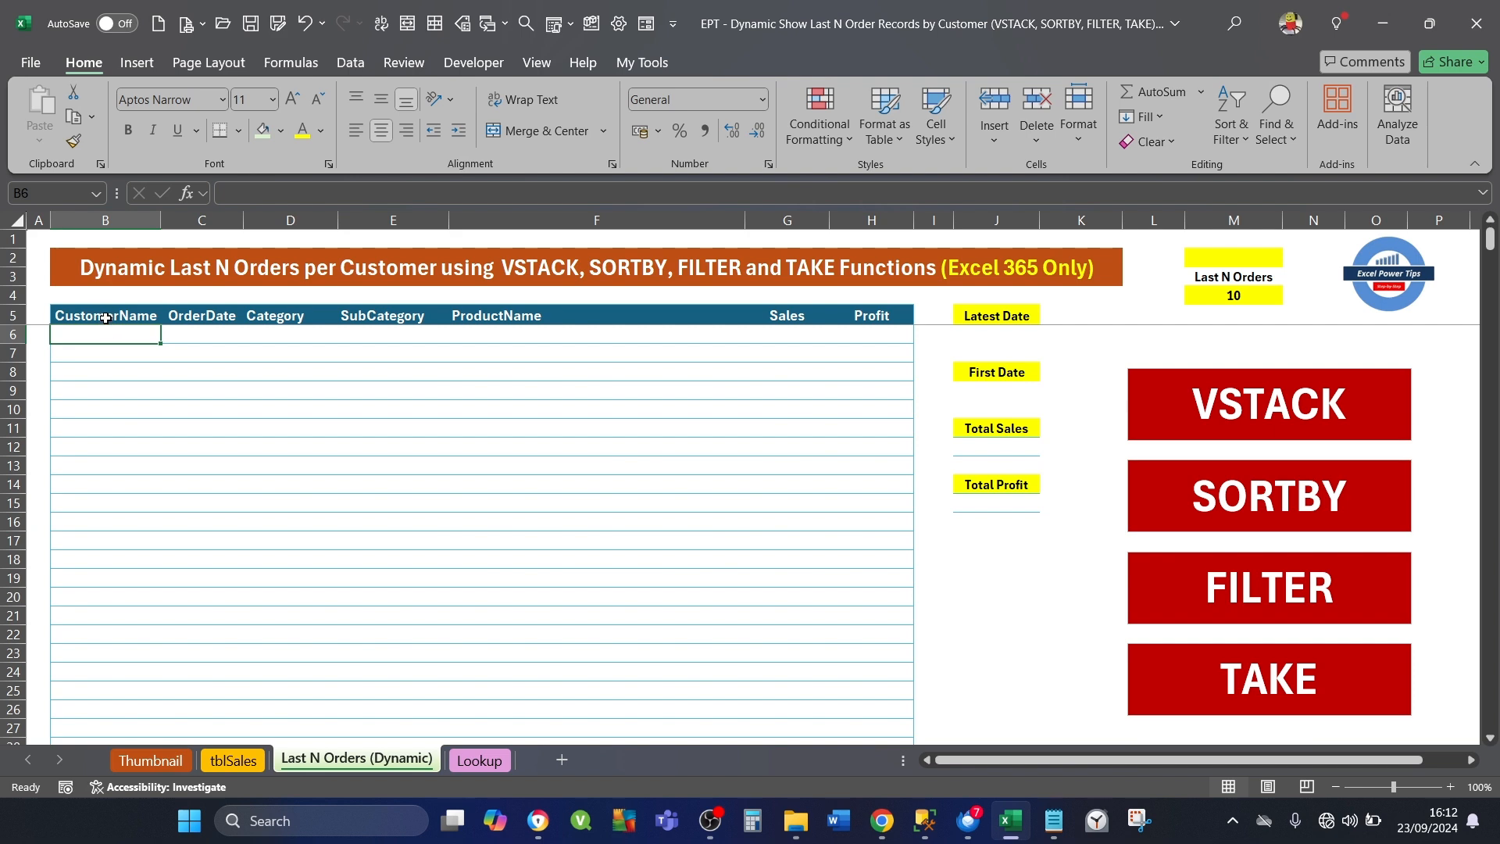
In cell A1 of the Lookup sheet, enter =UNIQUE(tblSales[CustomerName]) to list the distinct customers.
{"action": "left_click", "coordinate": [487, 763]}
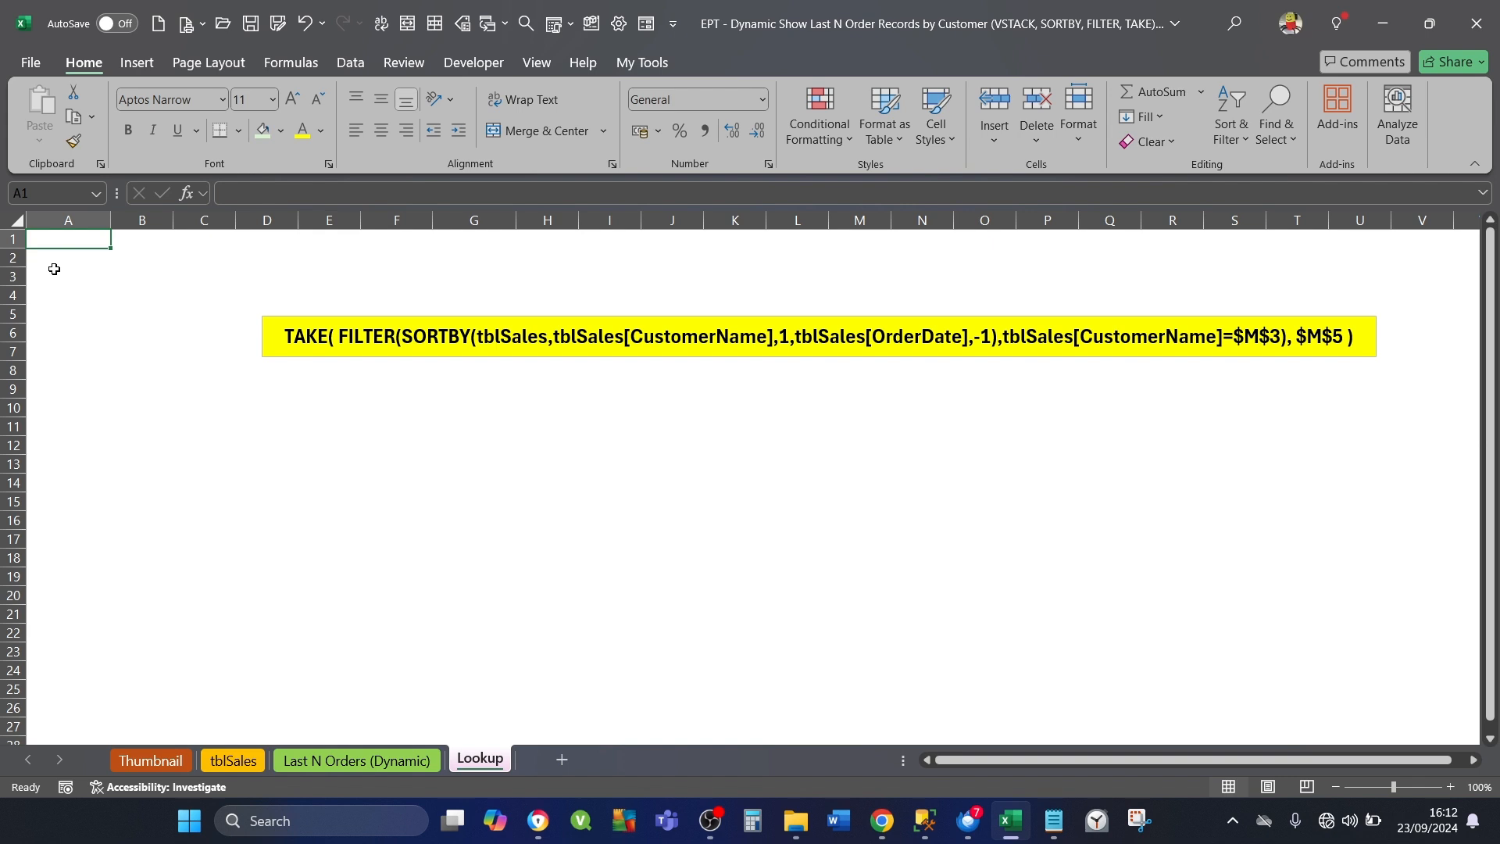
{"action": "type", "text": "="}
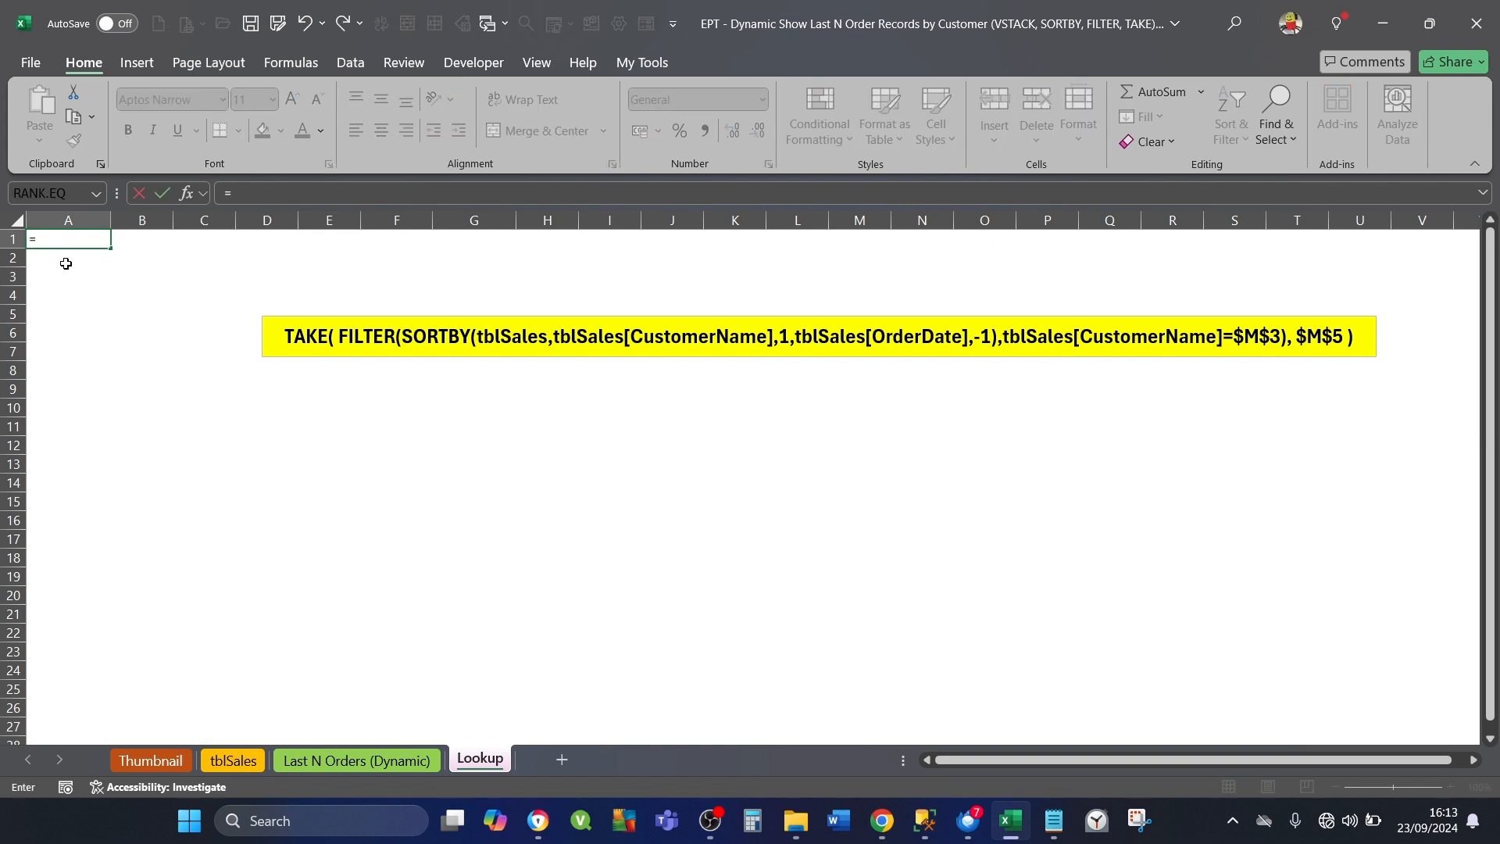
{"action": "type", "text": "UNI"}
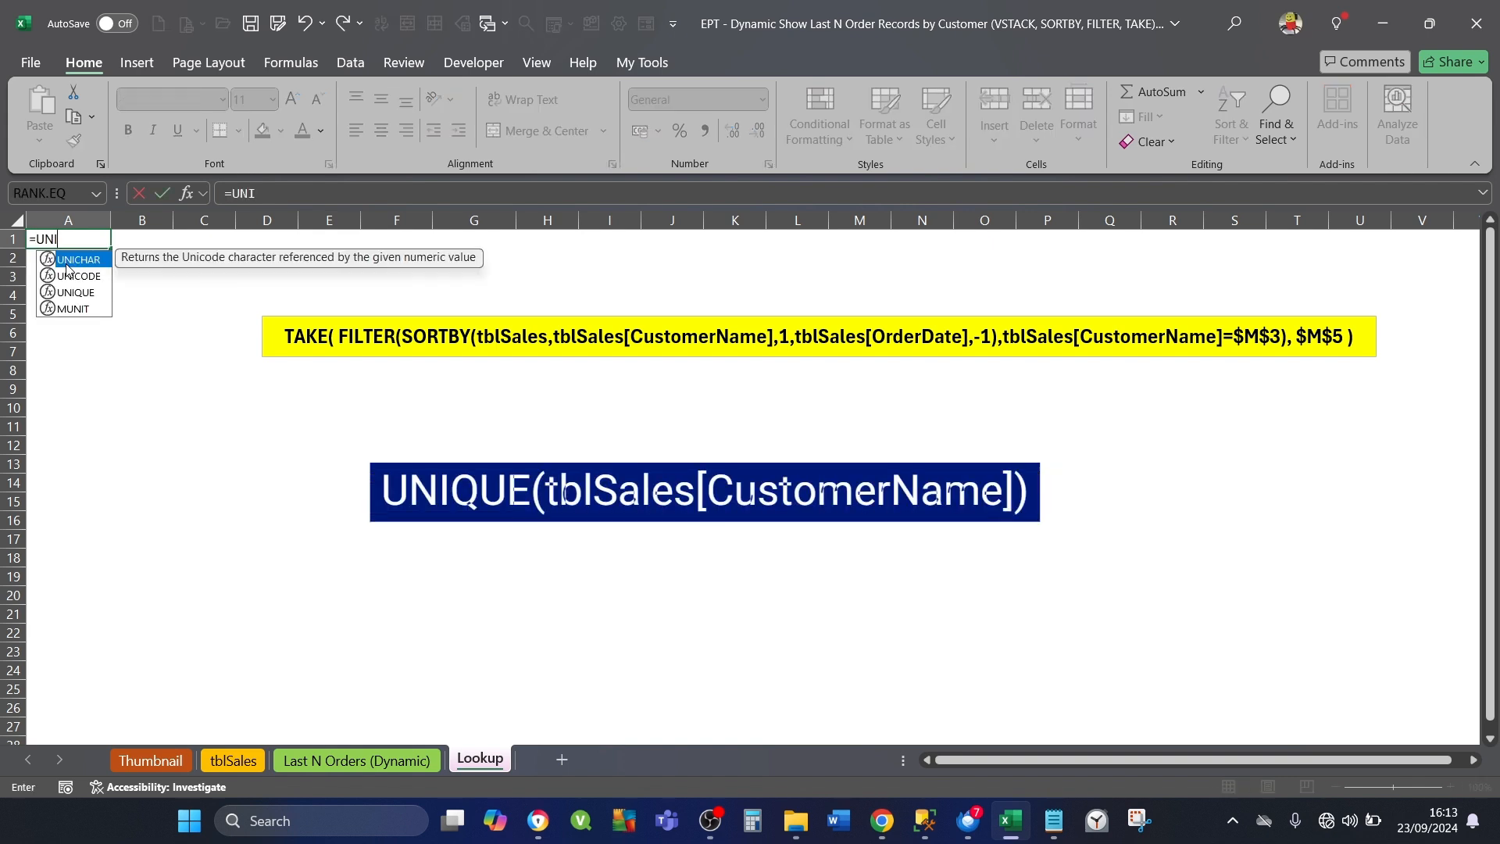
{"action": "key", "text": "Down"}
{"action": "key", "text": "Down"}
{"action": "key", "text": "Tab"}
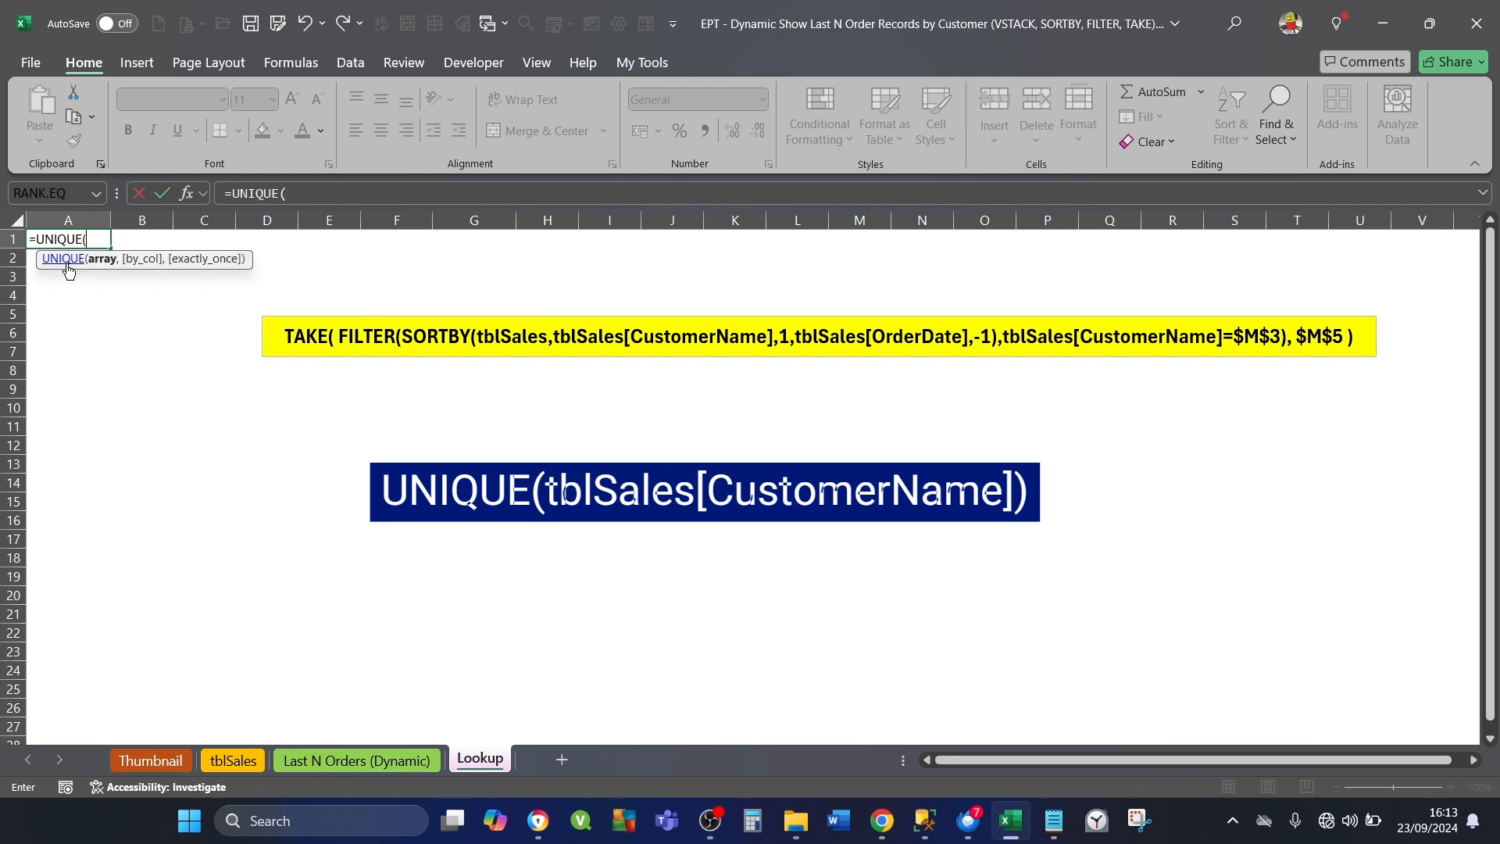
{"action": "type", "text": "tbl"}
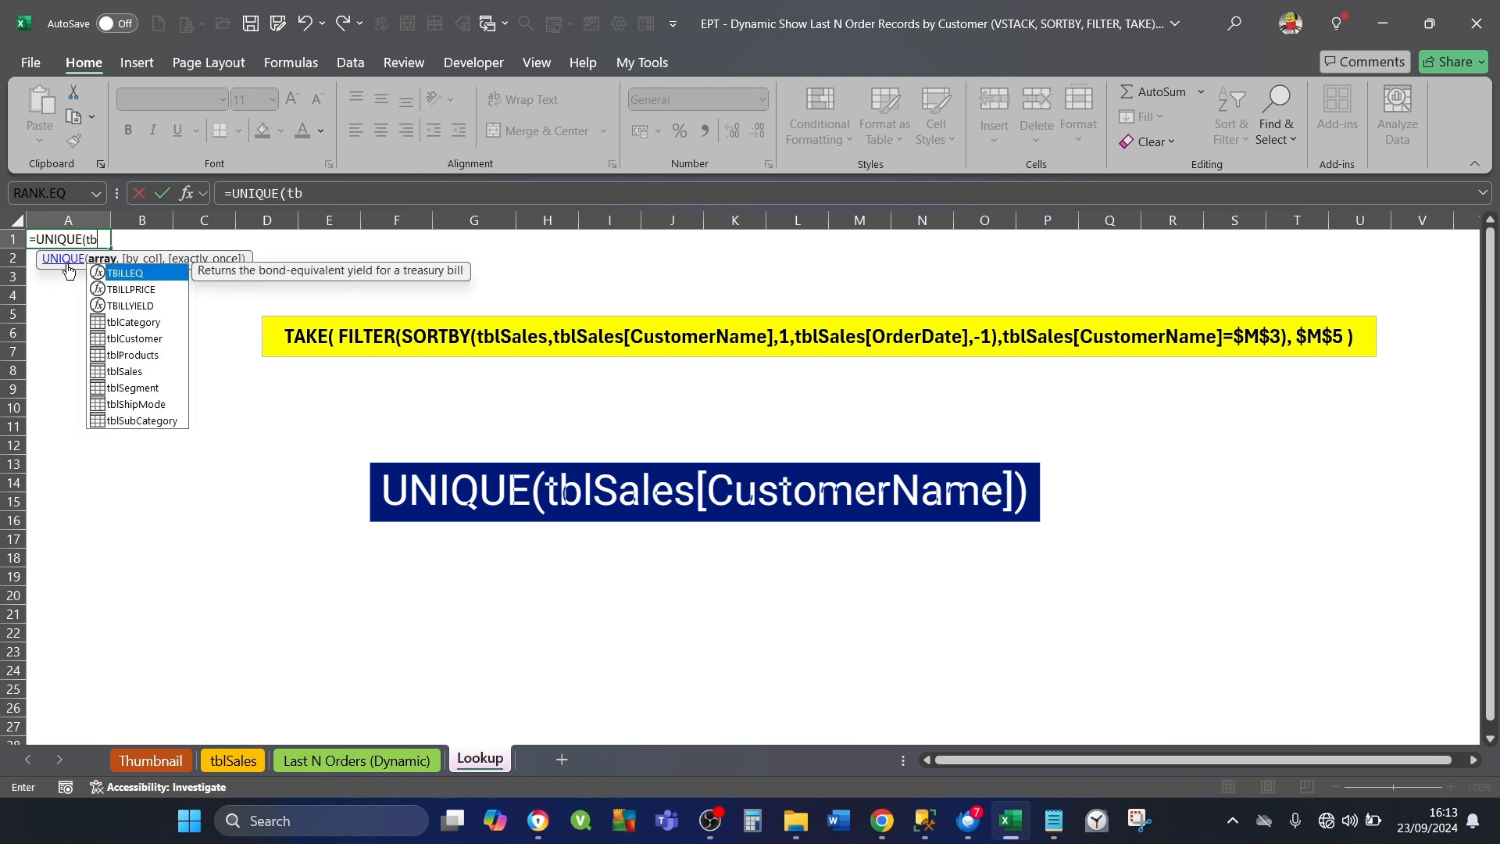
{"action": "key", "text": "Down"}
{"action": "key", "text": "Down"}
{"action": "key", "text": "Down"}
{"action": "key", "text": "Tab"}
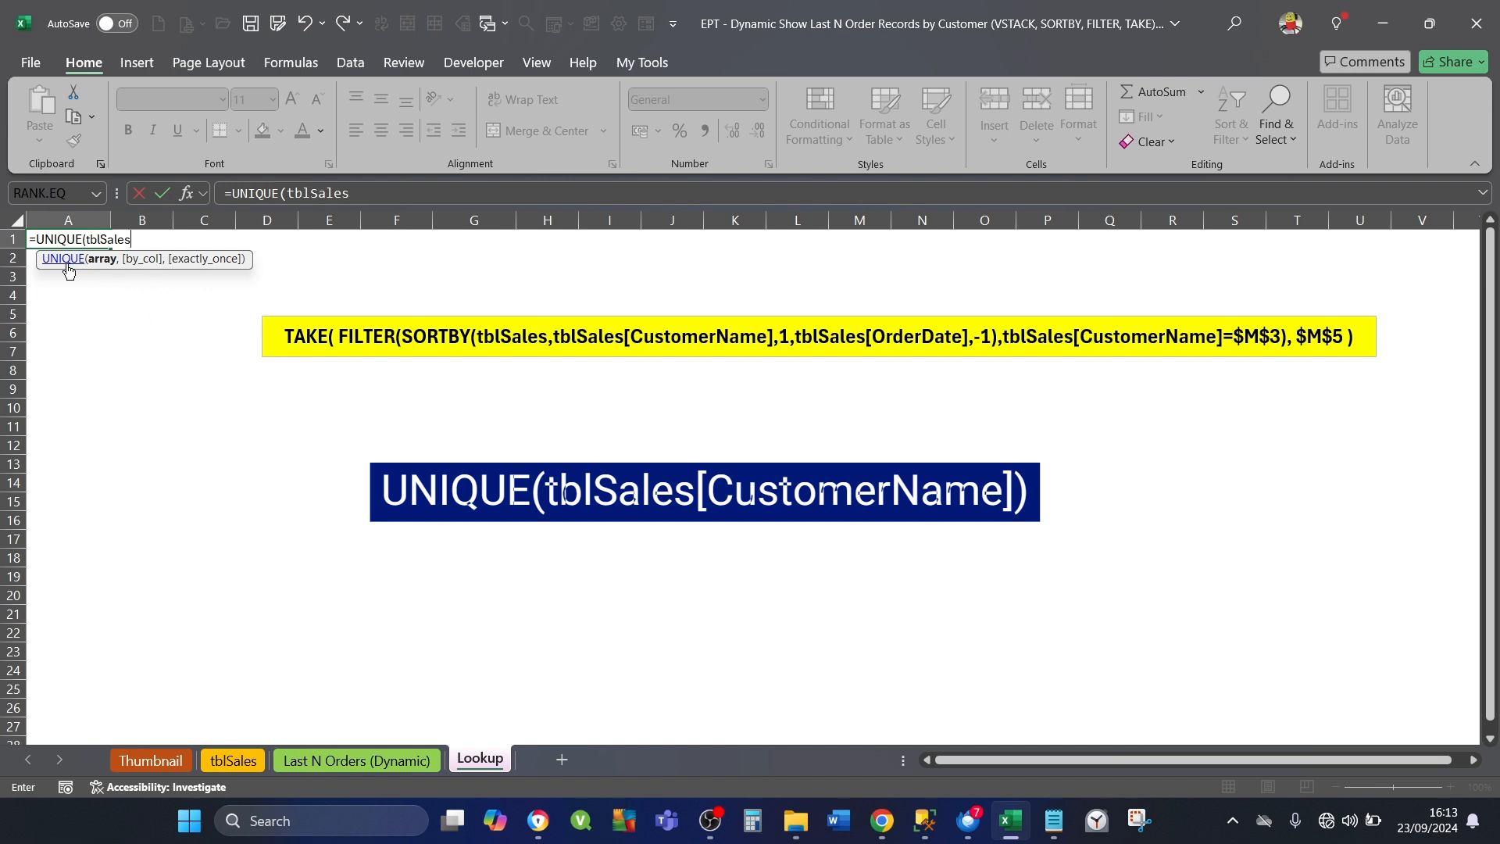
{"action": "type", "text": "["}
{"action": "key", "text": "Down"}
{"action": "key", "text": "Tab"}
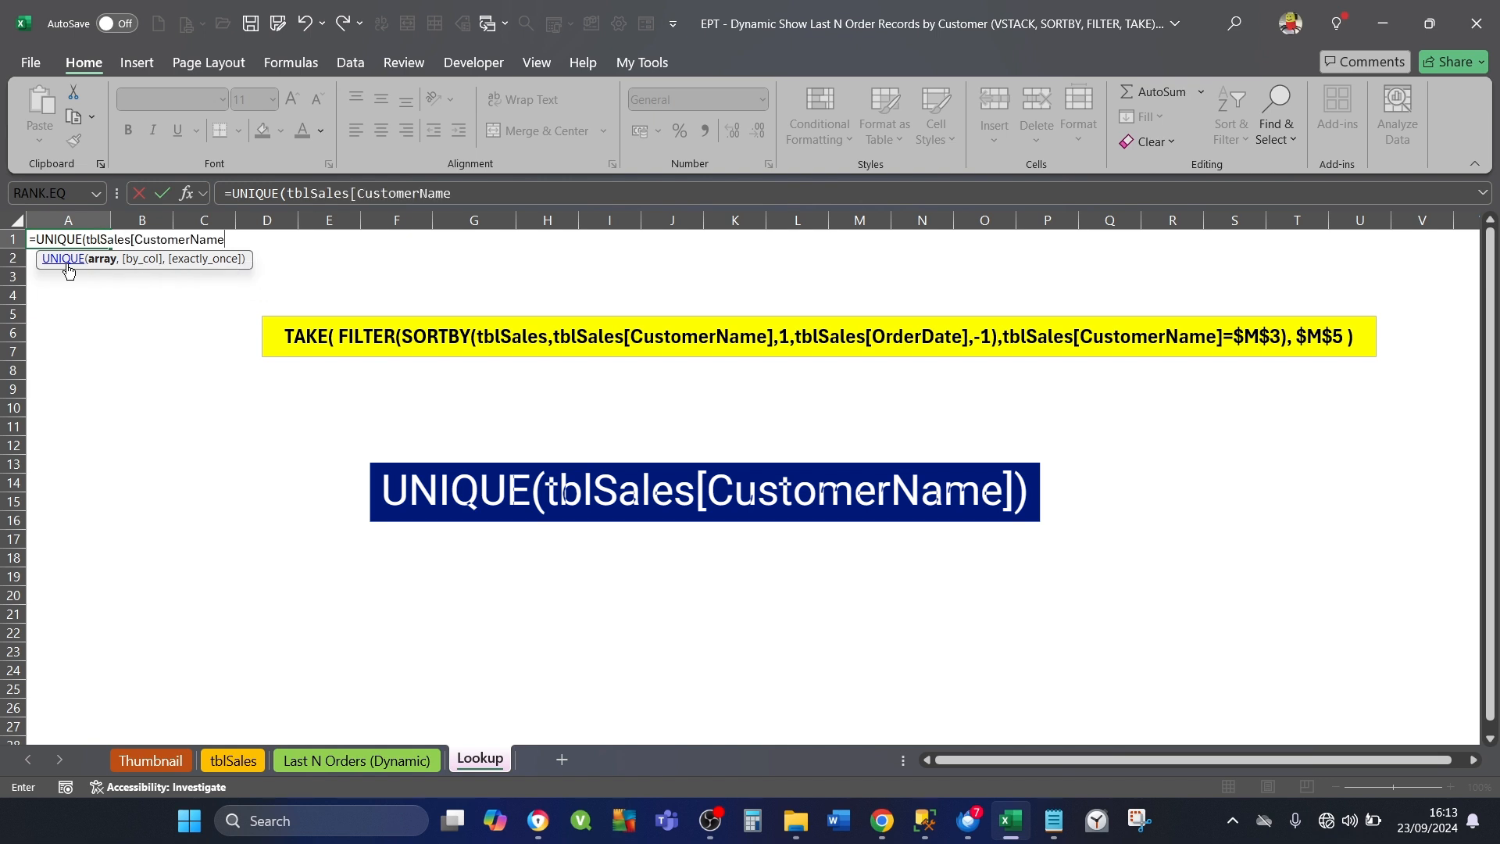
{"action": "type", "text": "])"}
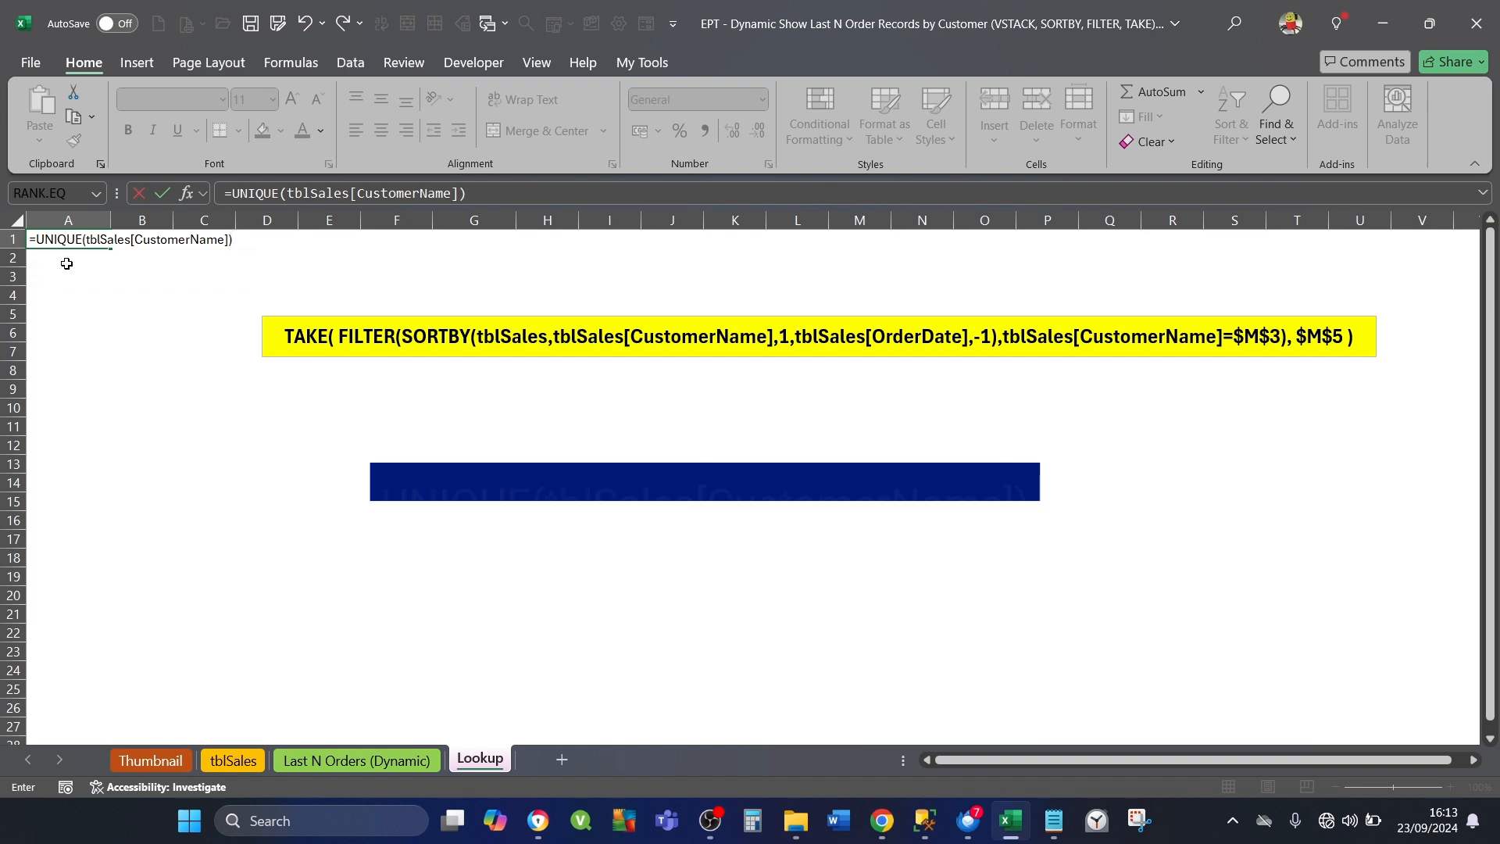
{"action": "key", "text": "Return"}
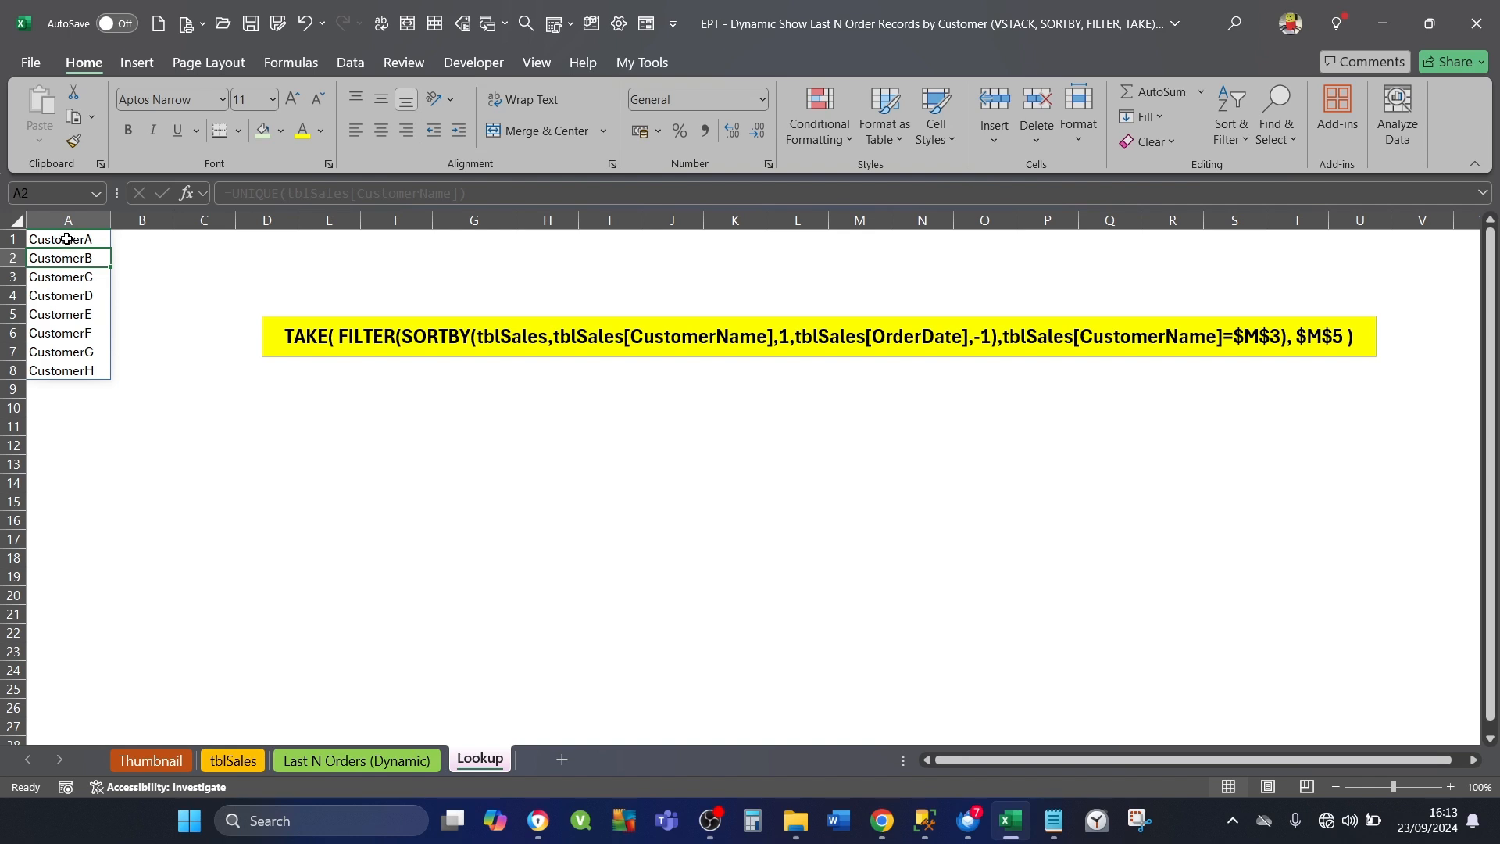
Wrap the customer list formula in A1 with SORT so it reads =SORT(UNIQUE(tblSales[CustomerName])).
{"action": "left_click", "coordinate": [66, 238]}
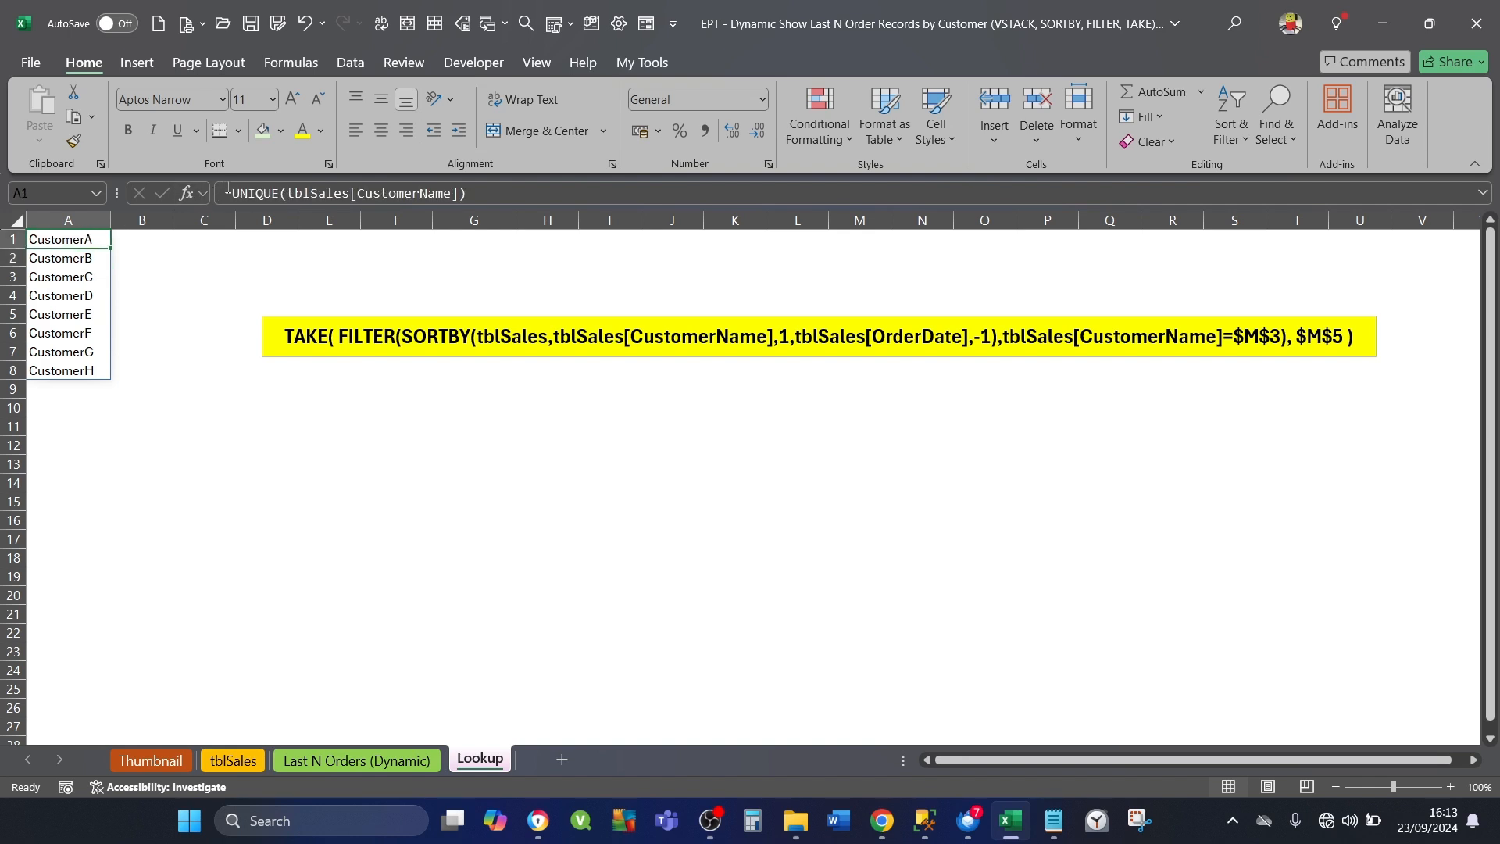
{"action": "left_click", "coordinate": [234, 192]}
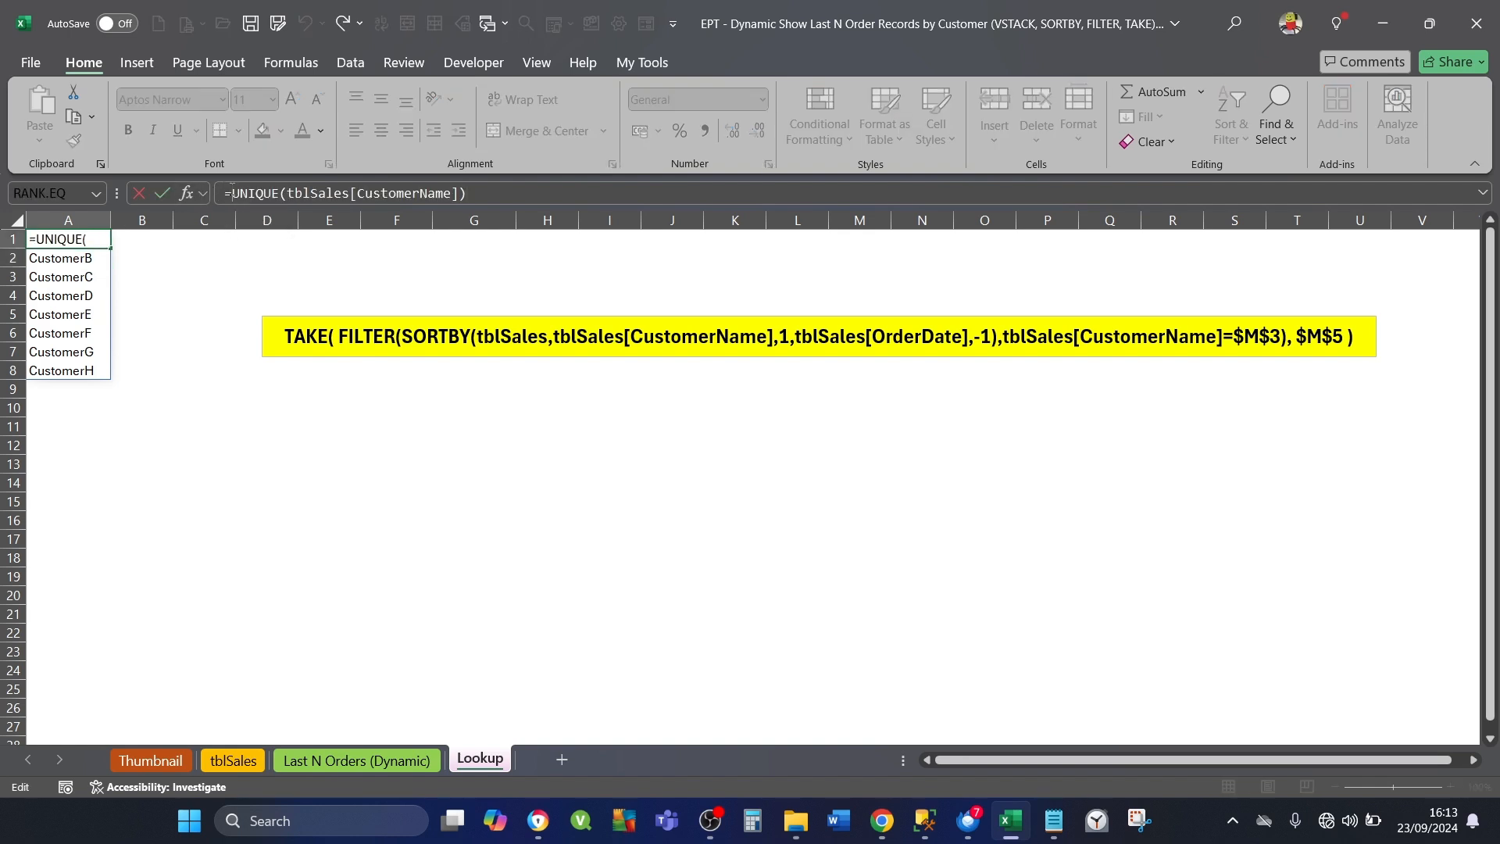
{"action": "type", "text": "SORT("}
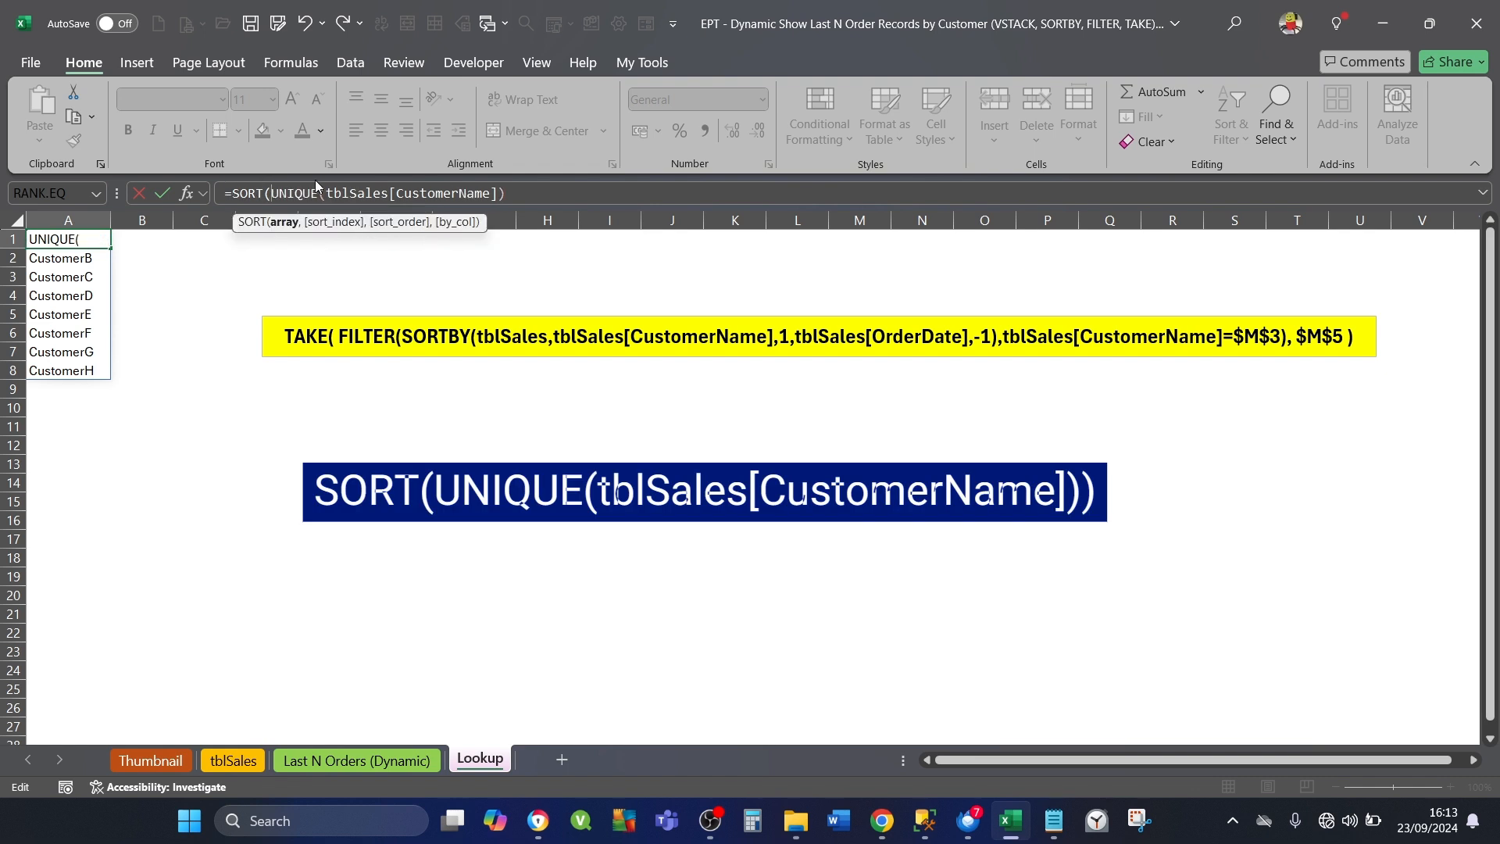
{"action": "left_click", "coordinate": [508, 194]}
{"action": "type", "text": ")"}
{"action": "key", "text": "Return"}
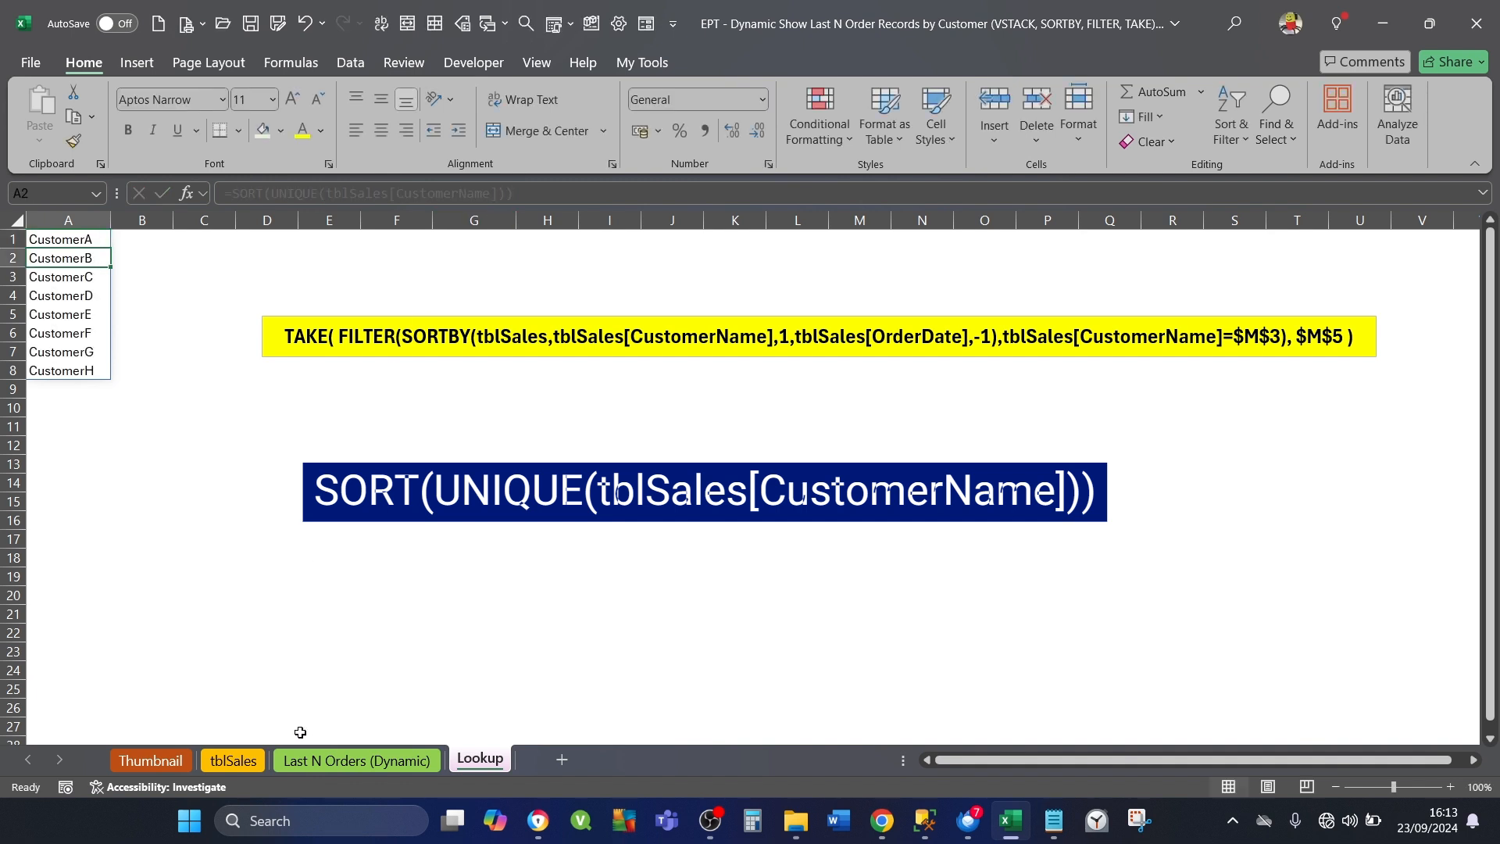
On the Last N Orders (Dynamic) sheet, open data validation for cell M2 and allow List entries.
{"action": "left_click", "coordinate": [297, 761]}
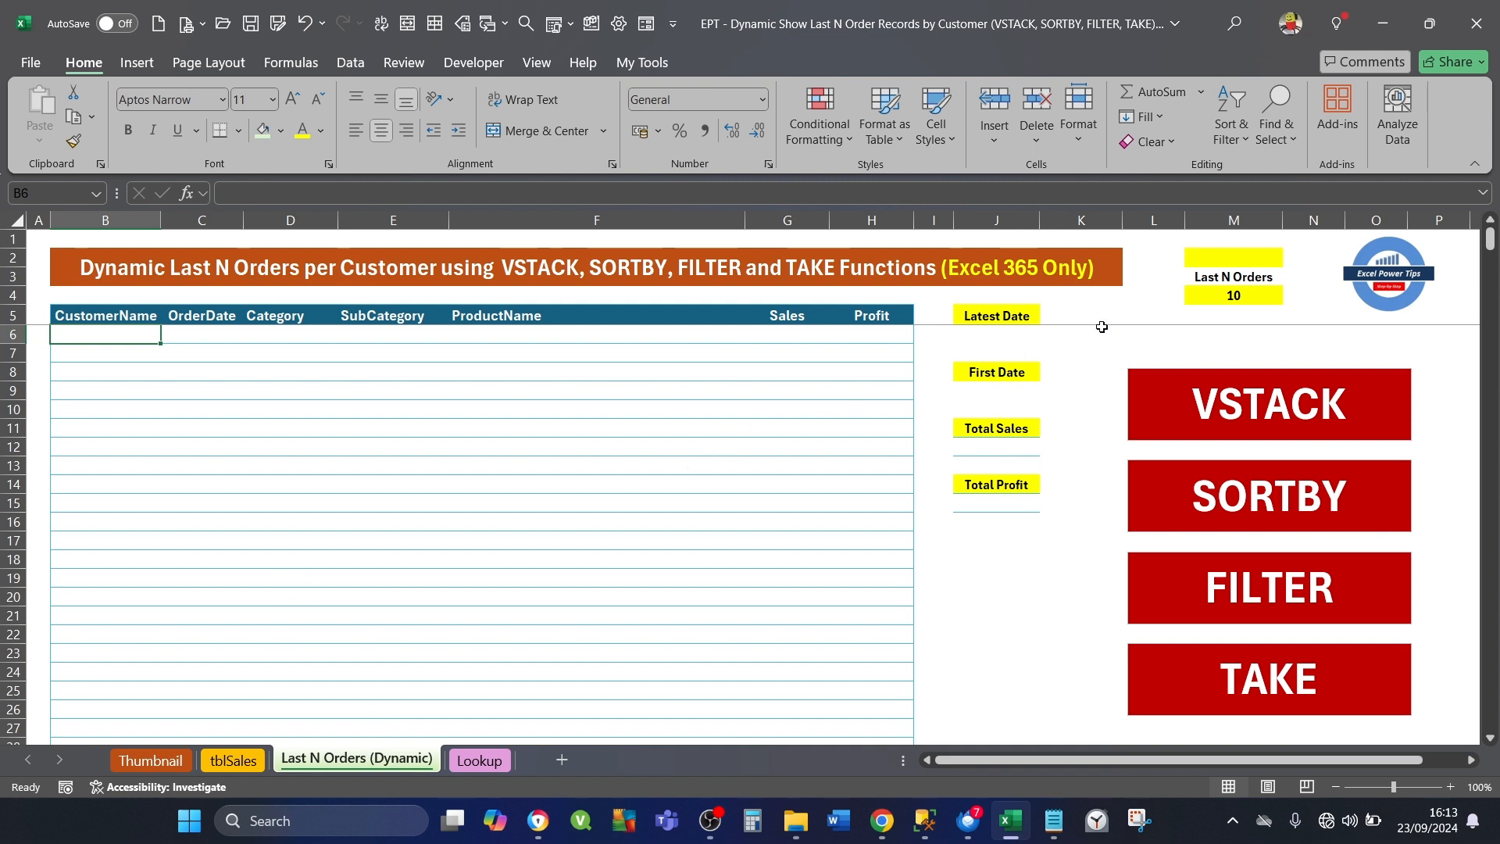
{"action": "left_click", "coordinate": [1250, 254]}
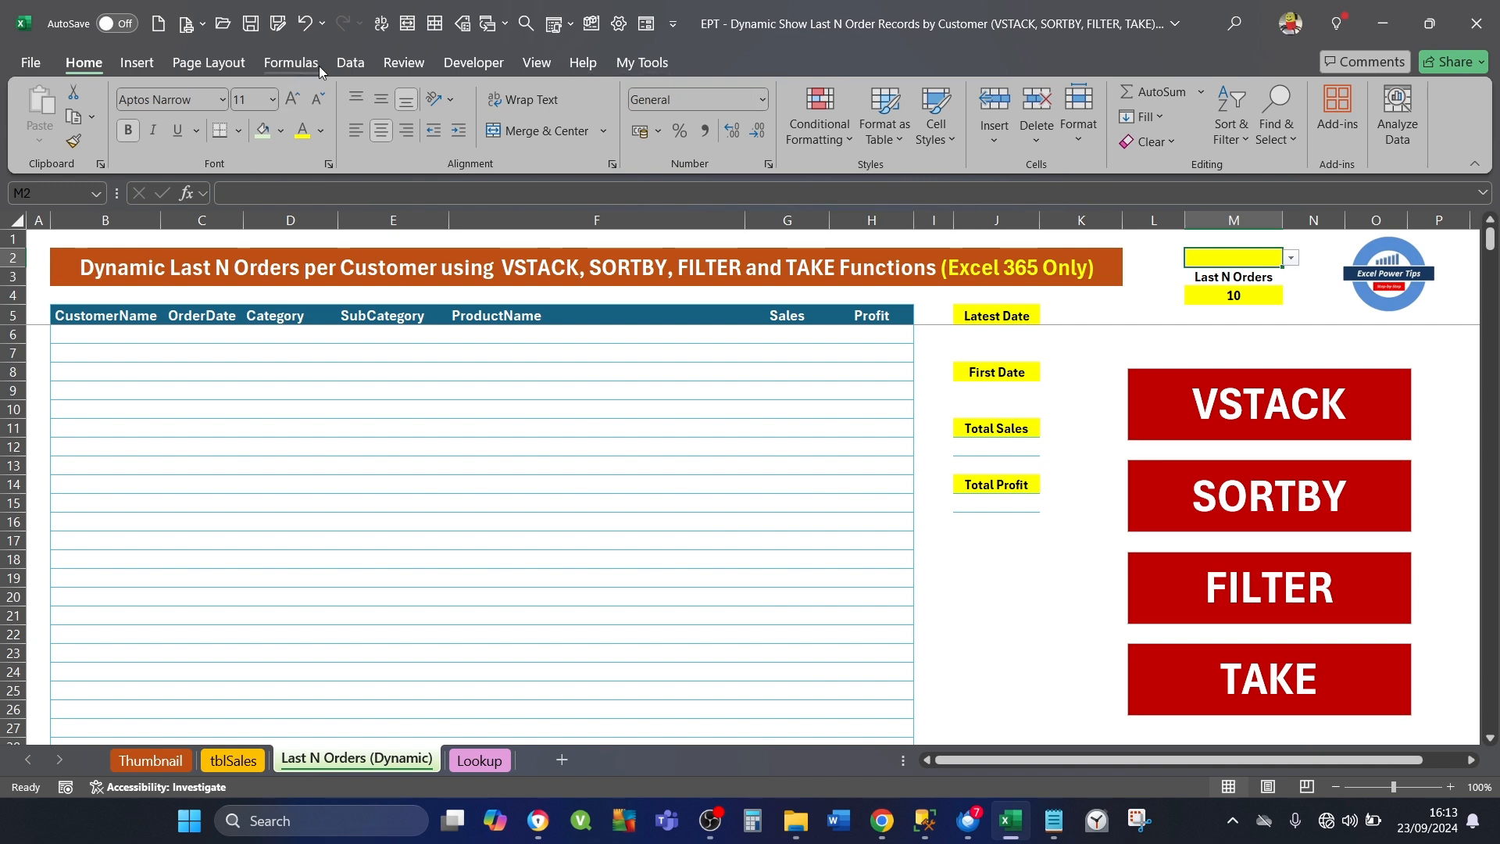
{"action": "left_click", "coordinate": [351, 62]}
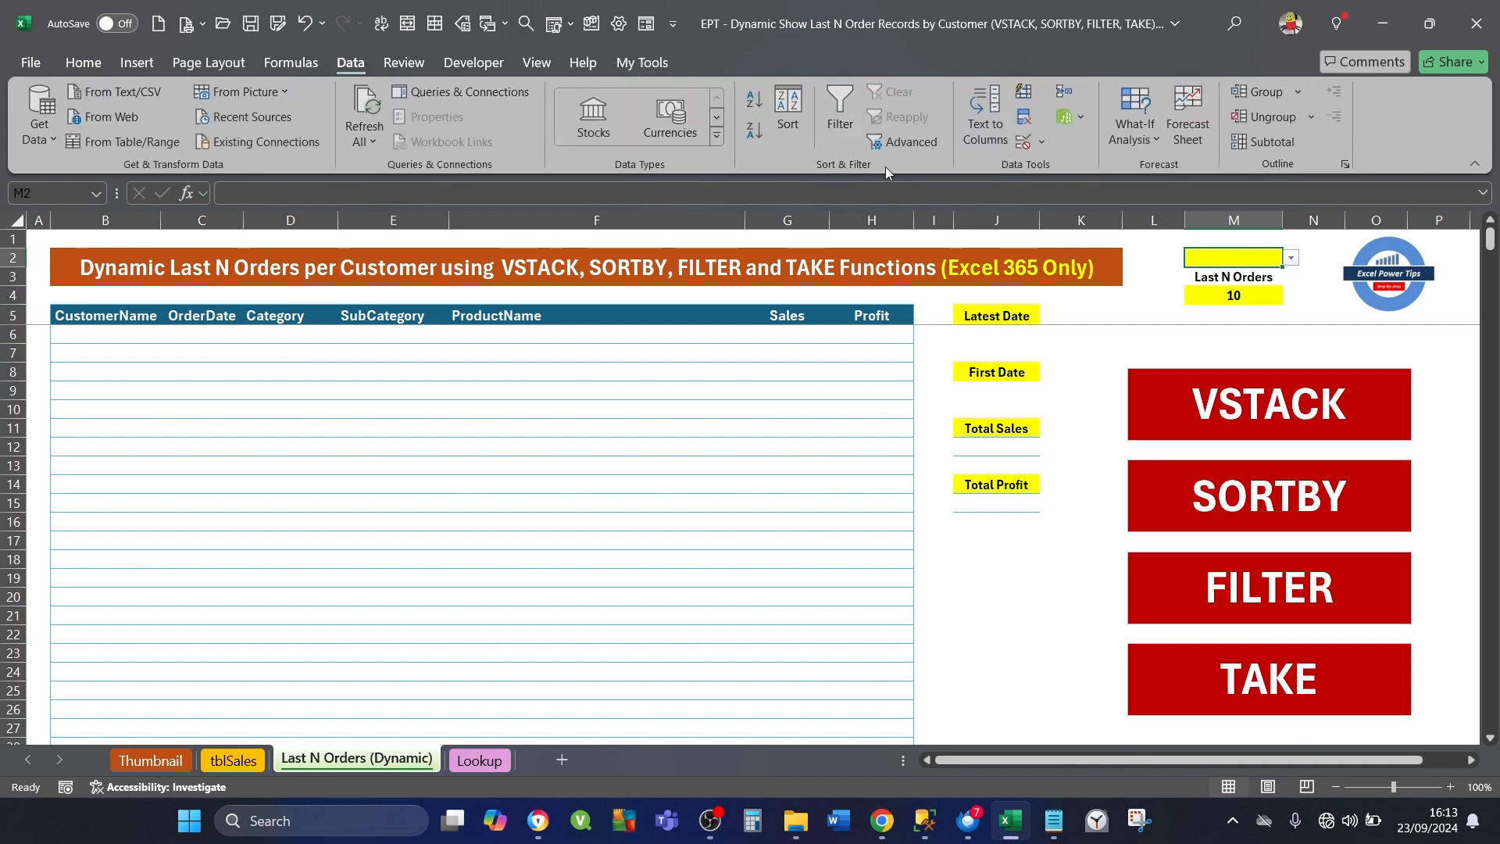
{"action": "left_click", "coordinate": [1047, 147]}
{"action": "left_click", "coordinate": [1053, 166]}
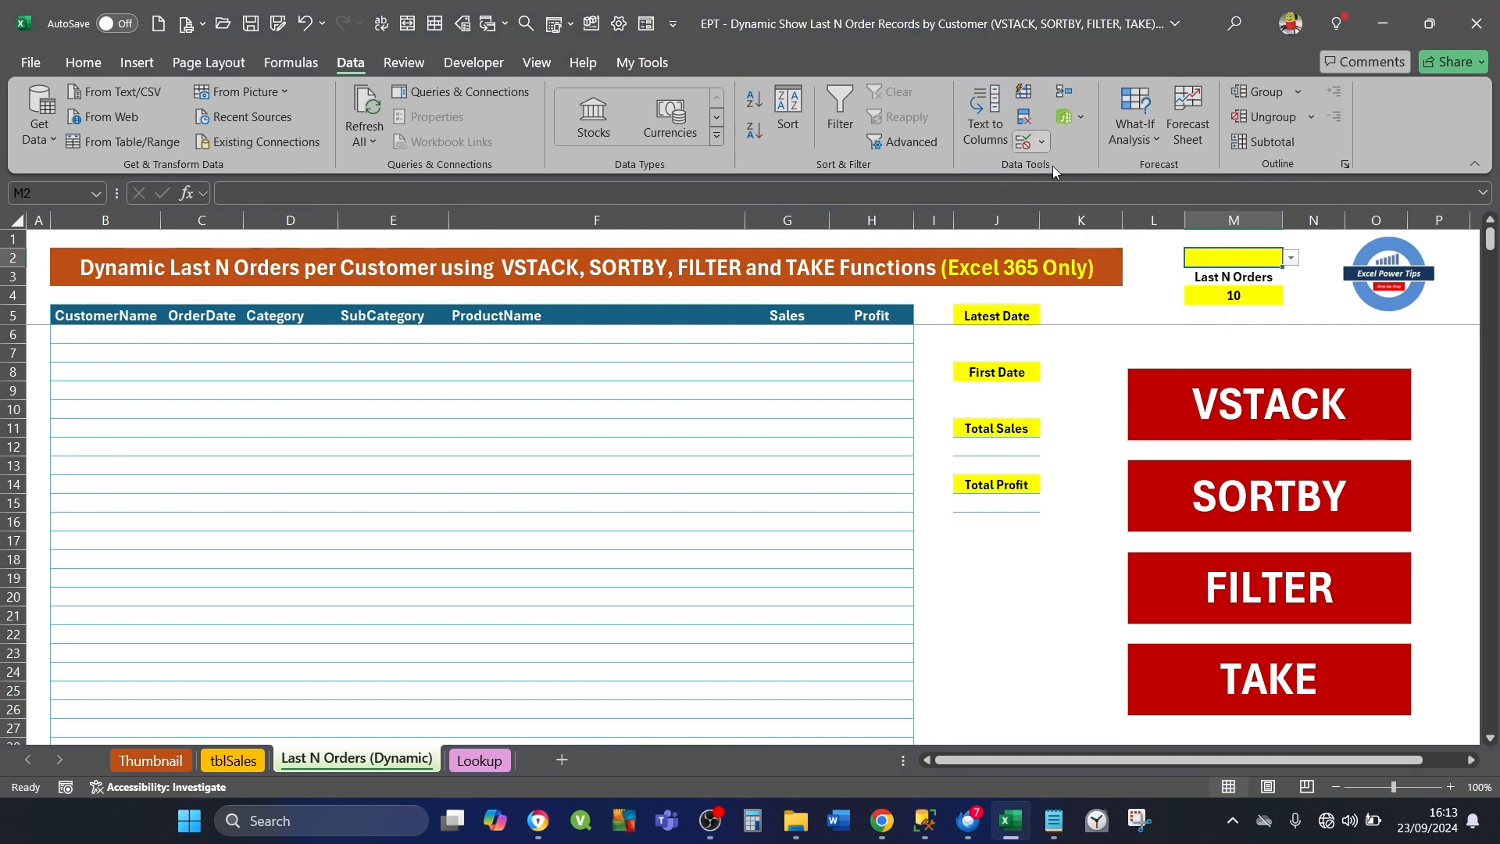
{"action": "left_click", "coordinate": [501, 470]}
{"action": "type", "text": "=Lookup!$A$1:$A$8"}
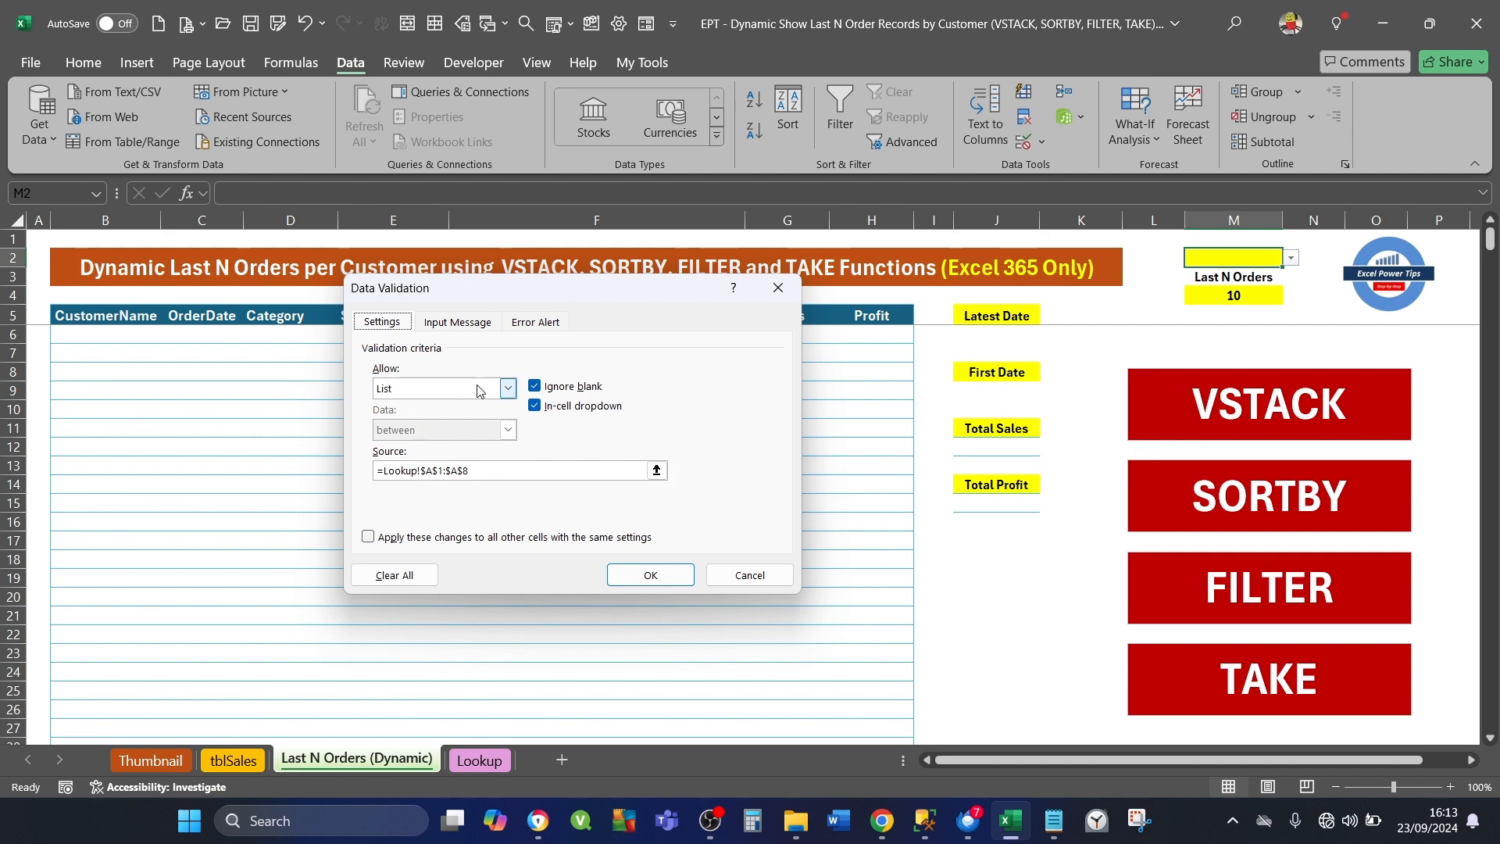
{"action": "left_click", "coordinate": [508, 388]}
{"action": "left_click", "coordinate": [407, 441]}
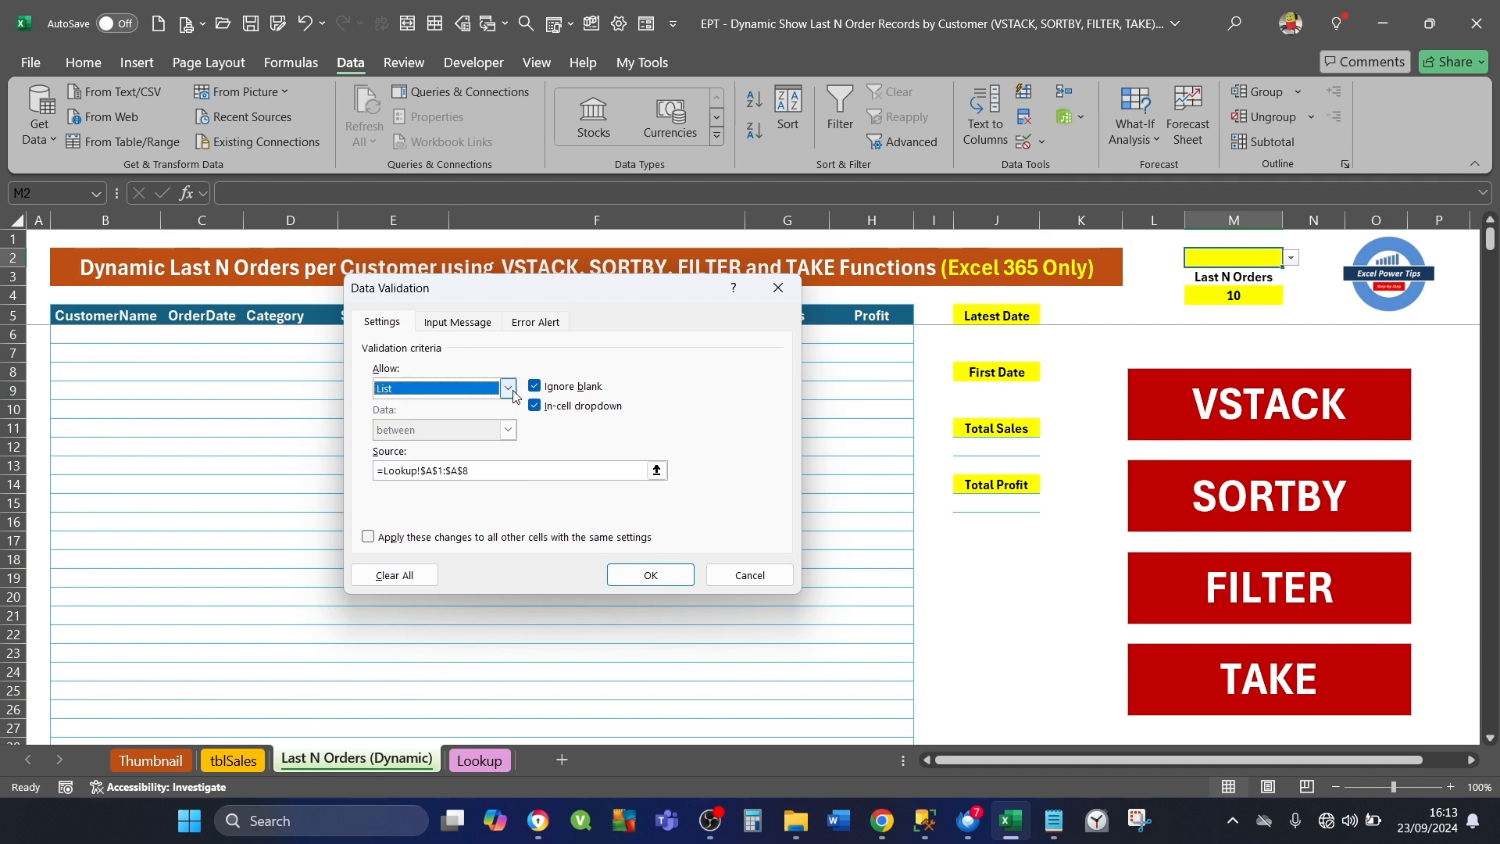
Apply =Lookup!$A$1:$A$8 as the validation source for M2 and choose CustomerA in that cell.
{"action": "left_click", "coordinate": [656, 470]}
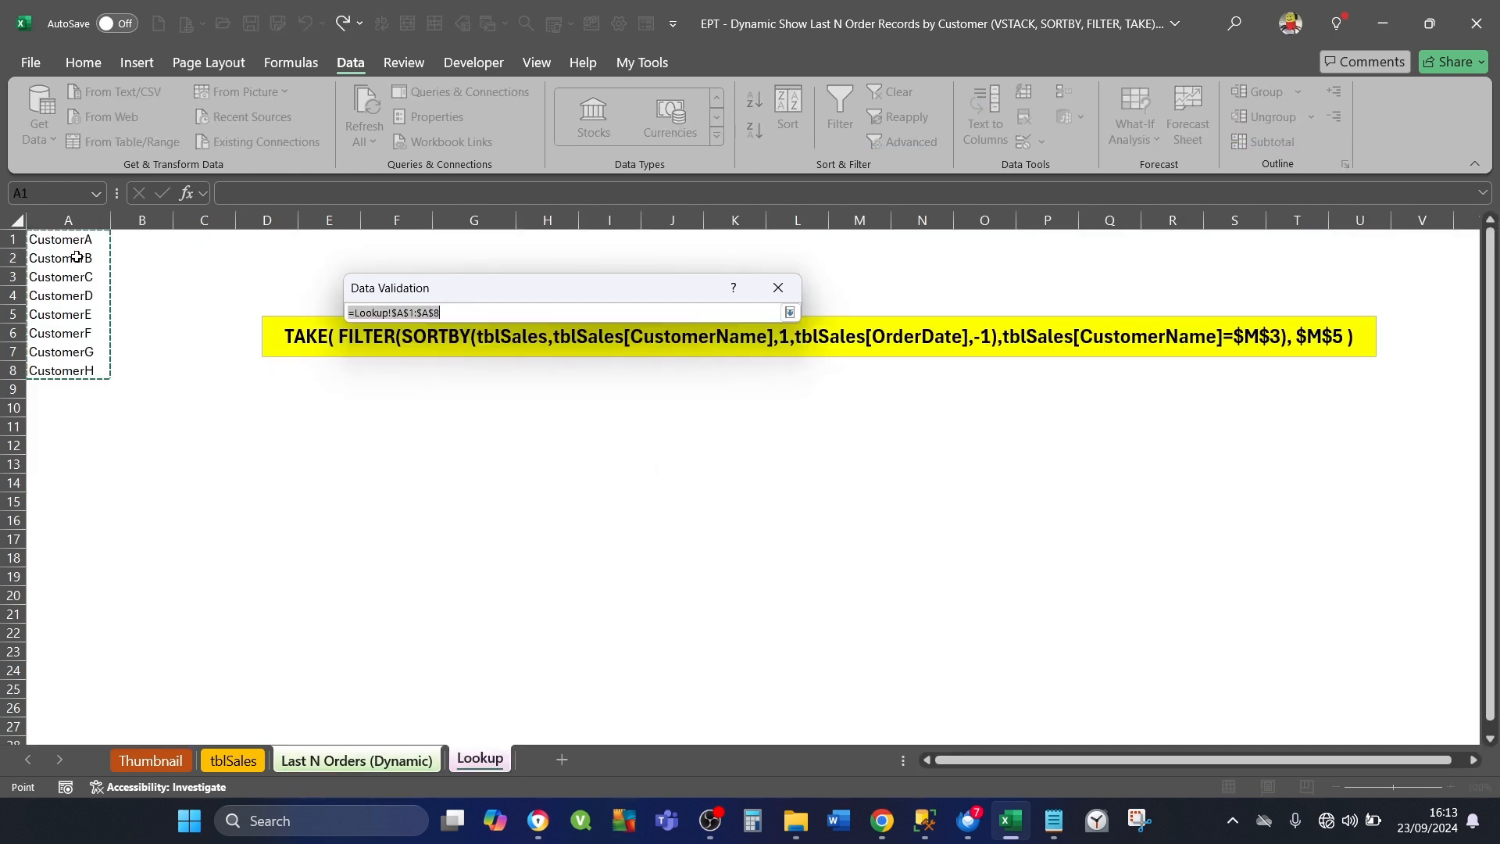
{"action": "left_click_drag", "start_coordinate": [46, 241], "coordinate": [48, 375]}
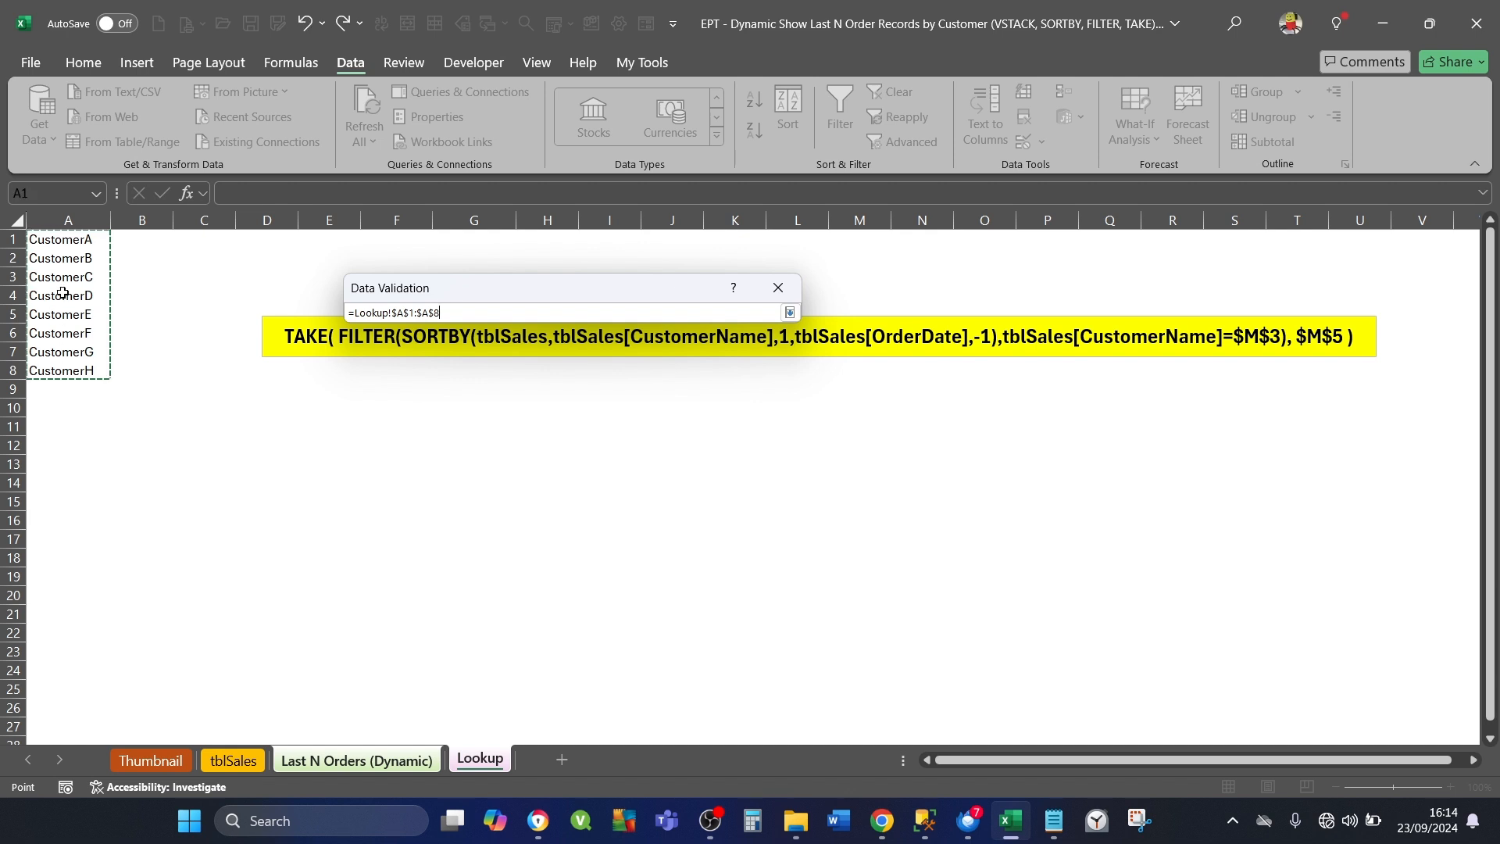
{"action": "left_click", "coordinate": [789, 312]}
{"action": "left_click", "coordinate": [675, 583]}
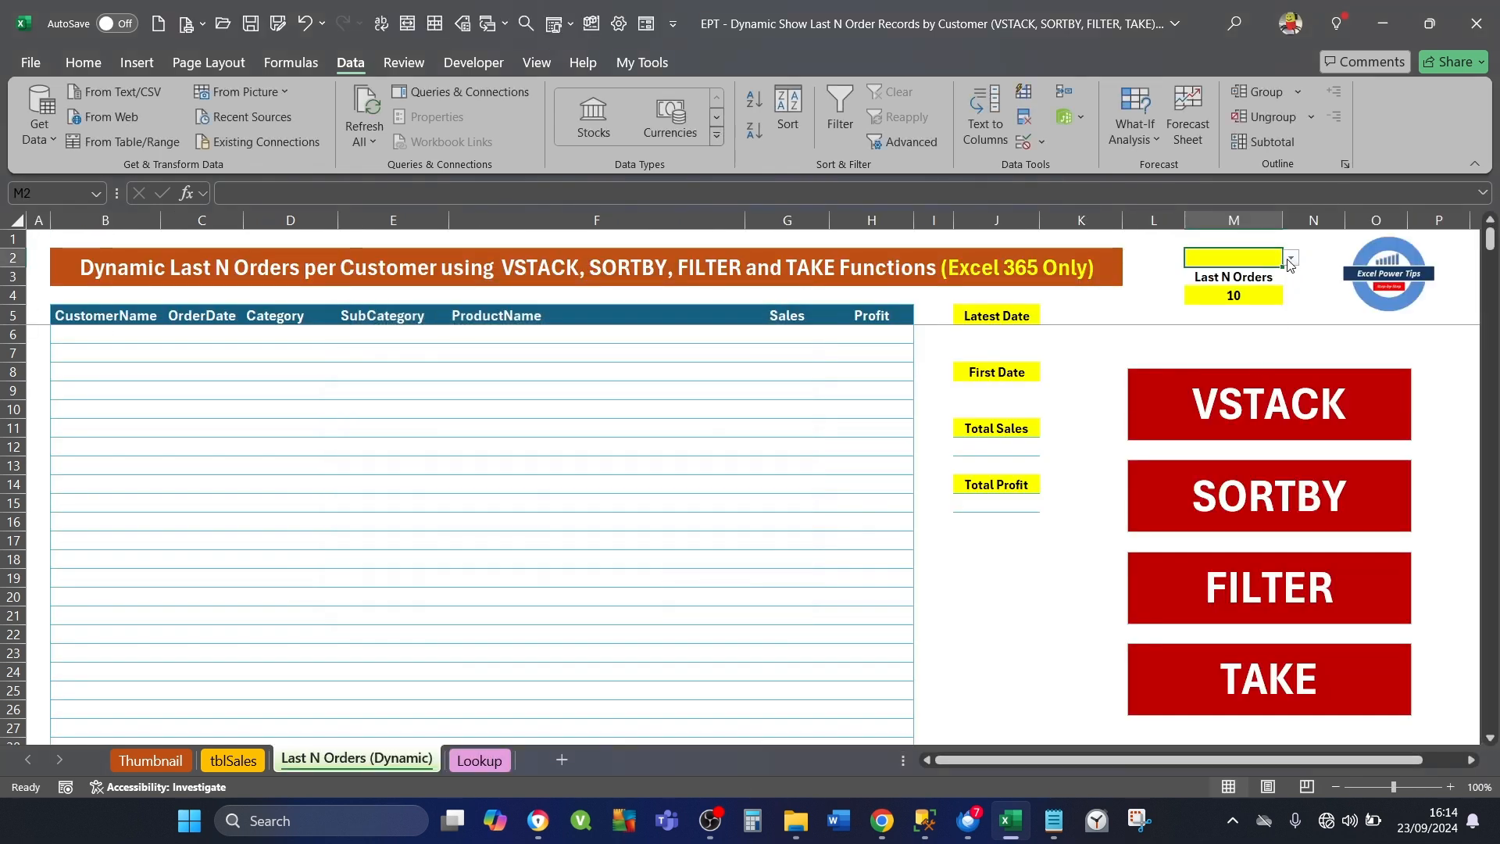
{"action": "left_click", "coordinate": [1291, 258]}
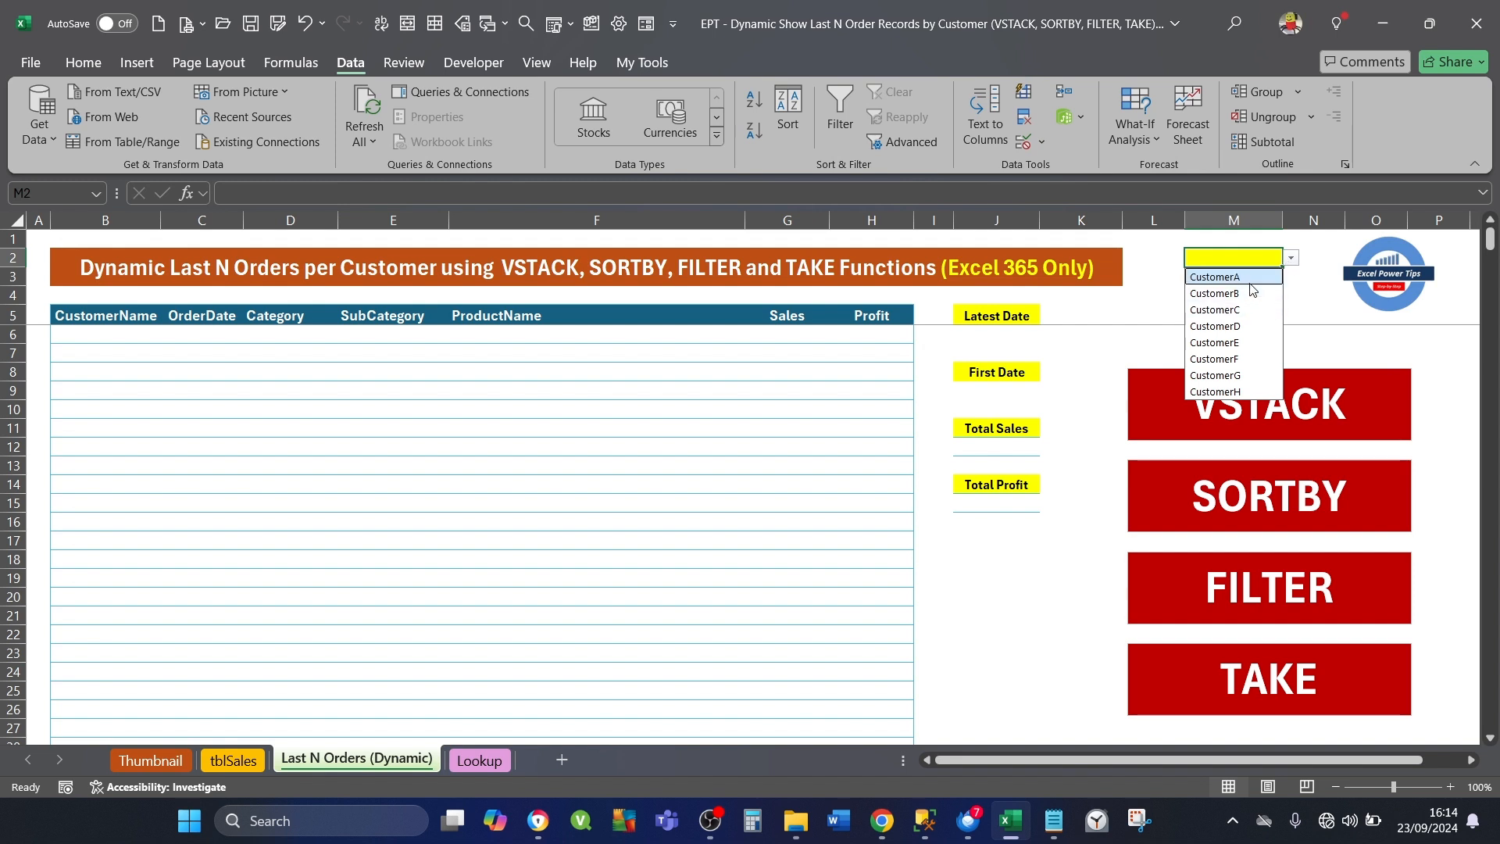
{"action": "left_click", "coordinate": [1290, 271]}
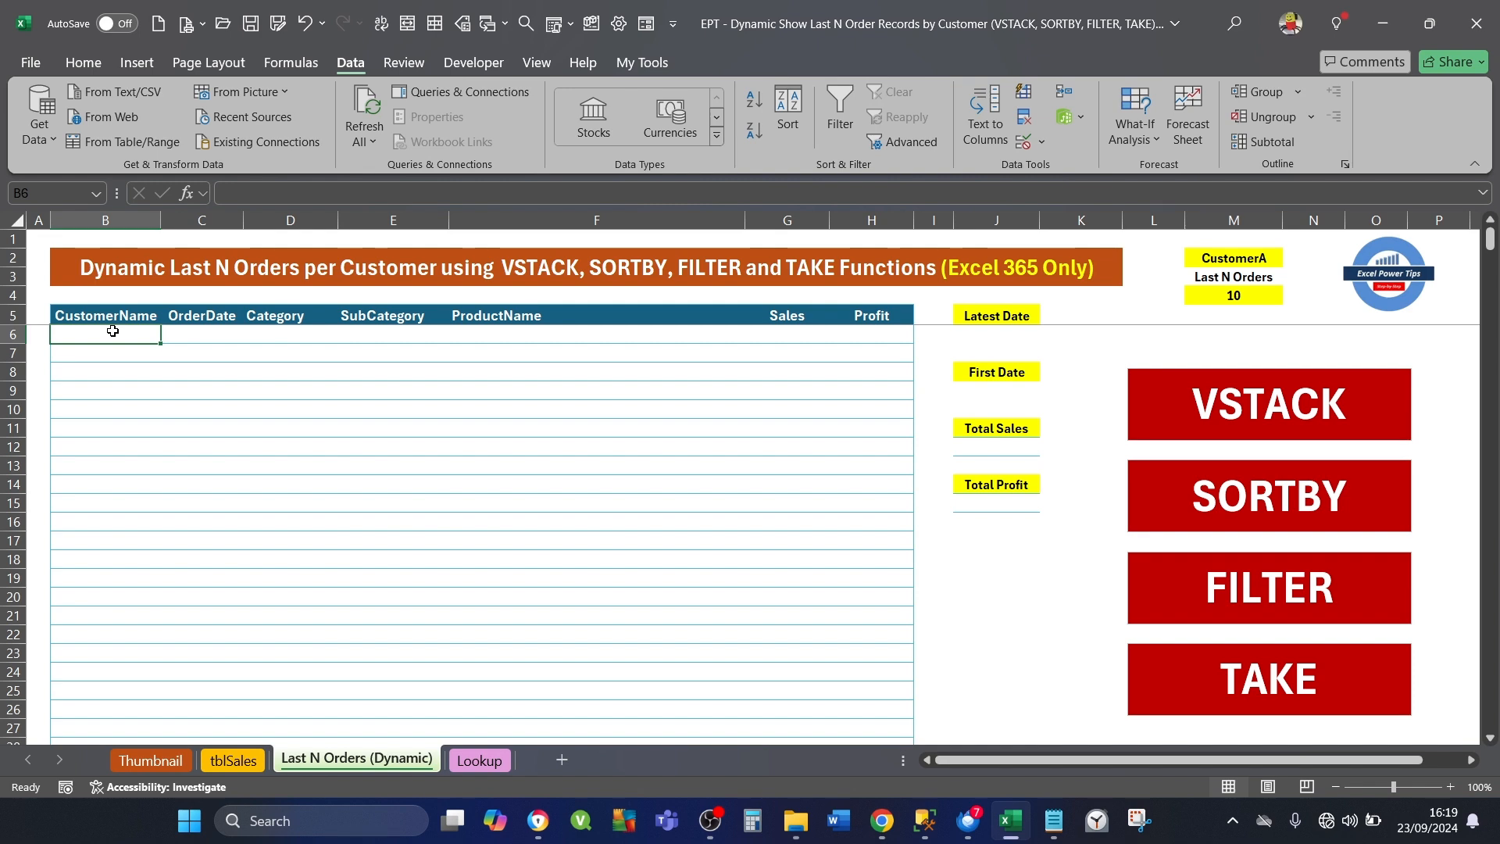
In cell B6, begin the formula =SORTBY(tblSales, with the whole sales table as the array.
{"action": "type", "text": "="}
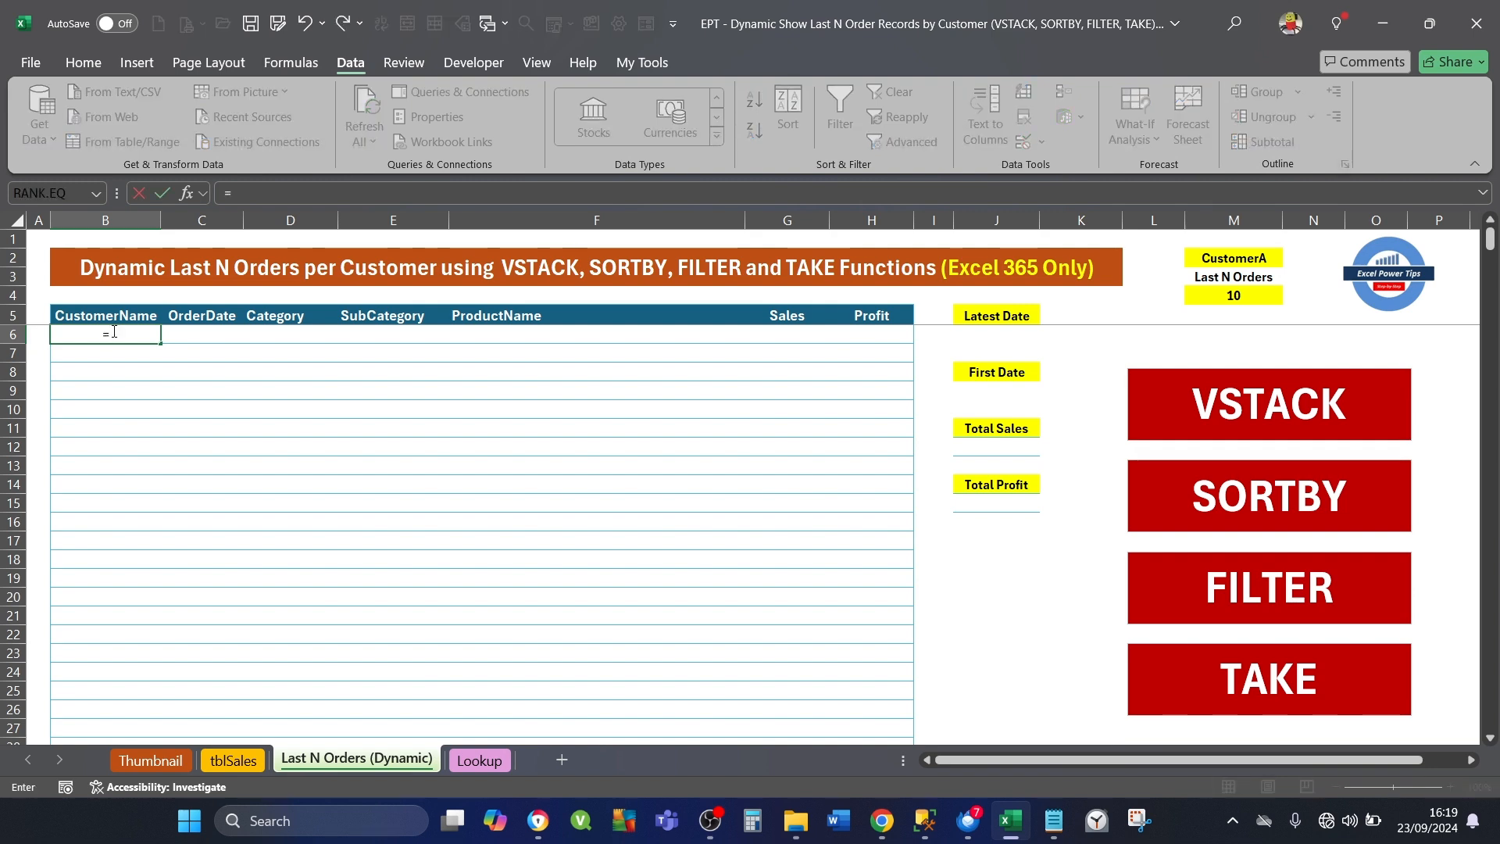
{"action": "type", "text": "SORTBY("}
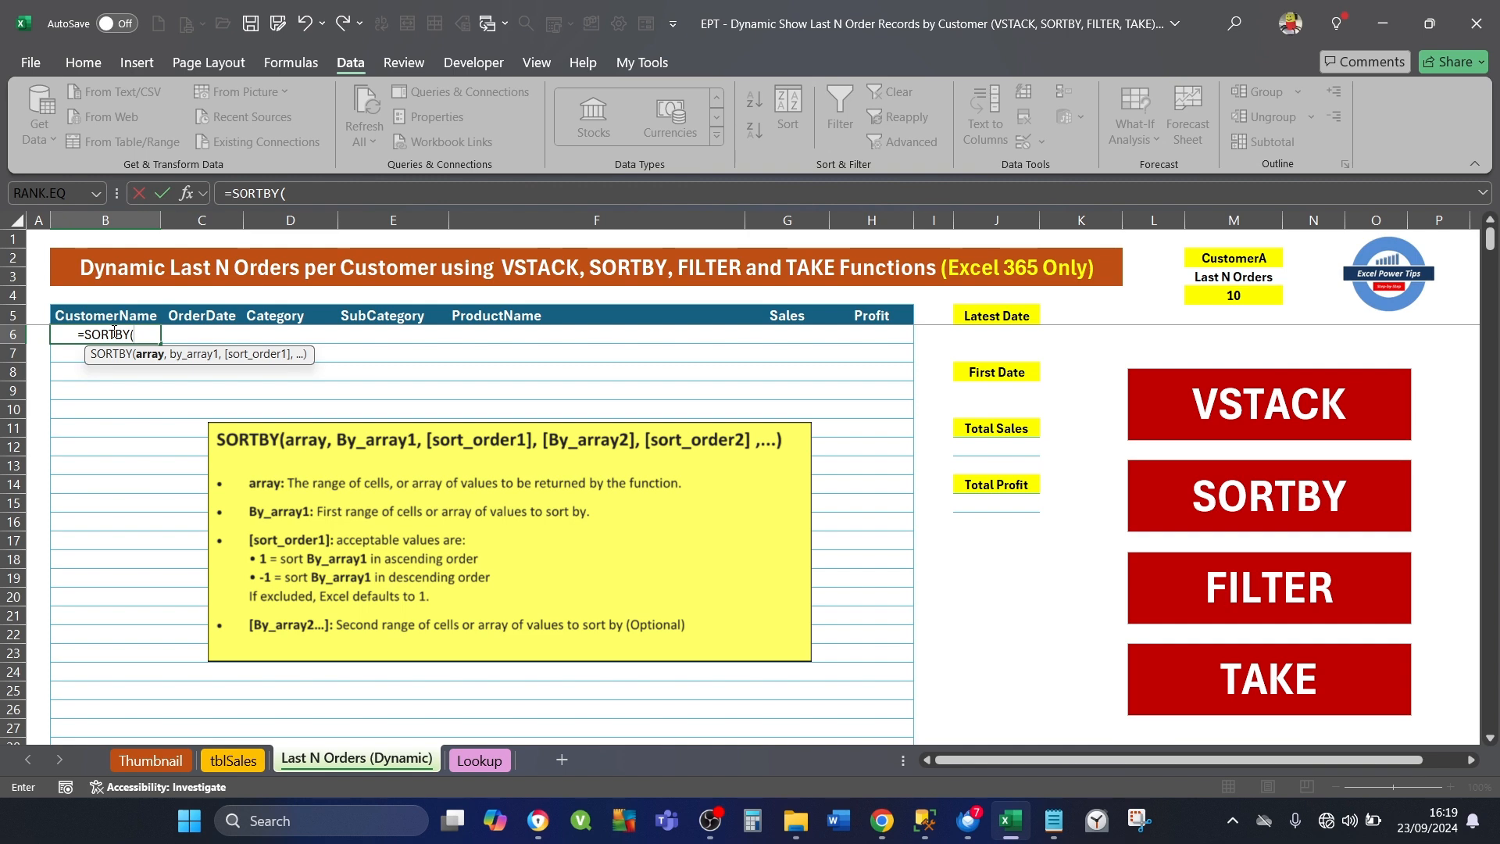
{"action": "type", "text": "TB"}
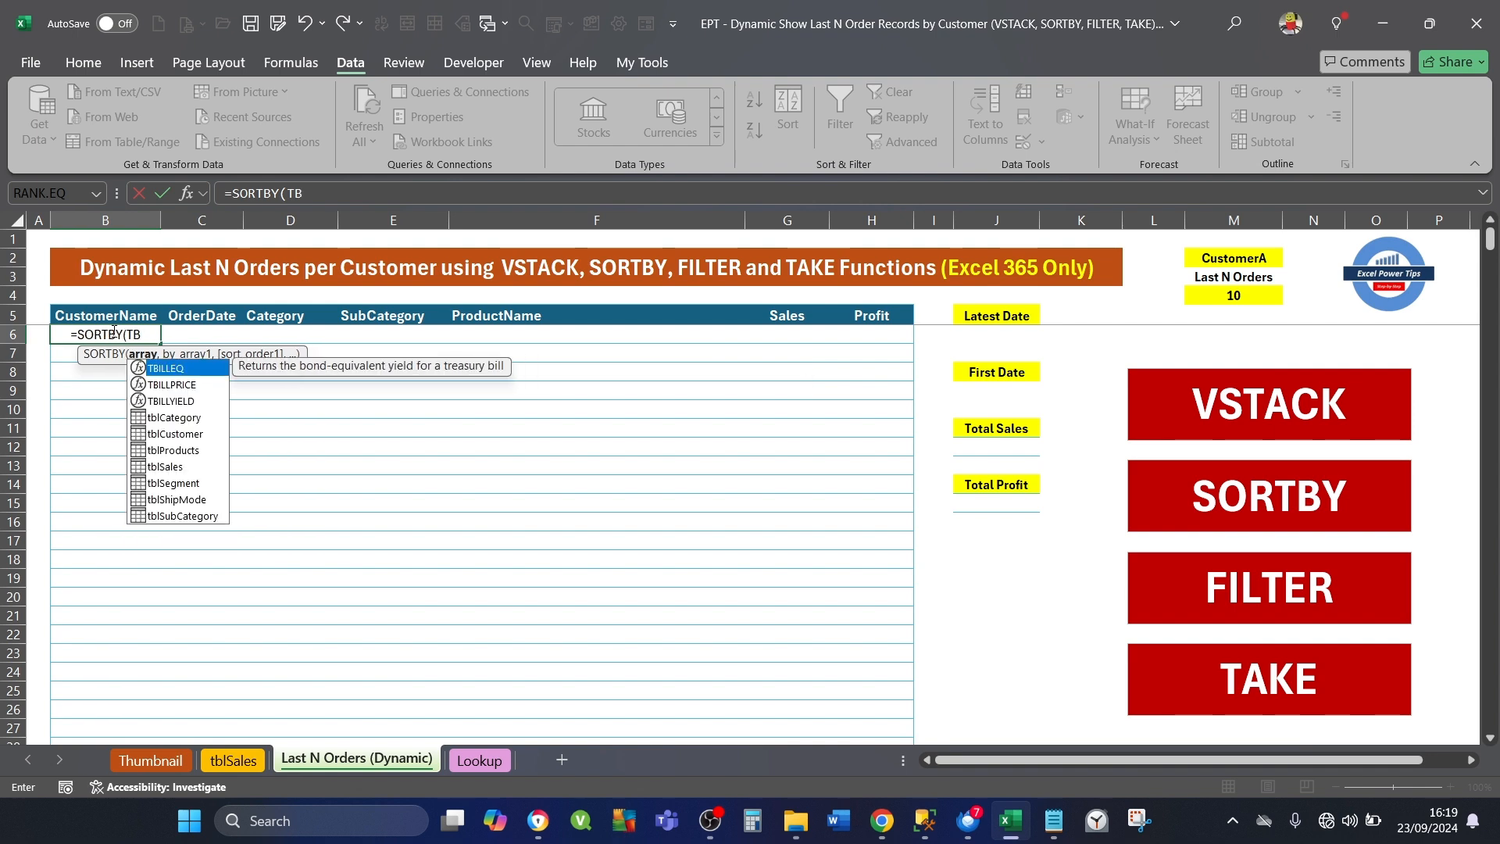
{"action": "key", "text": "BackSpace"}
{"action": "key", "text": "BackSpace"}
{"action": "type", "text": "tbl"}
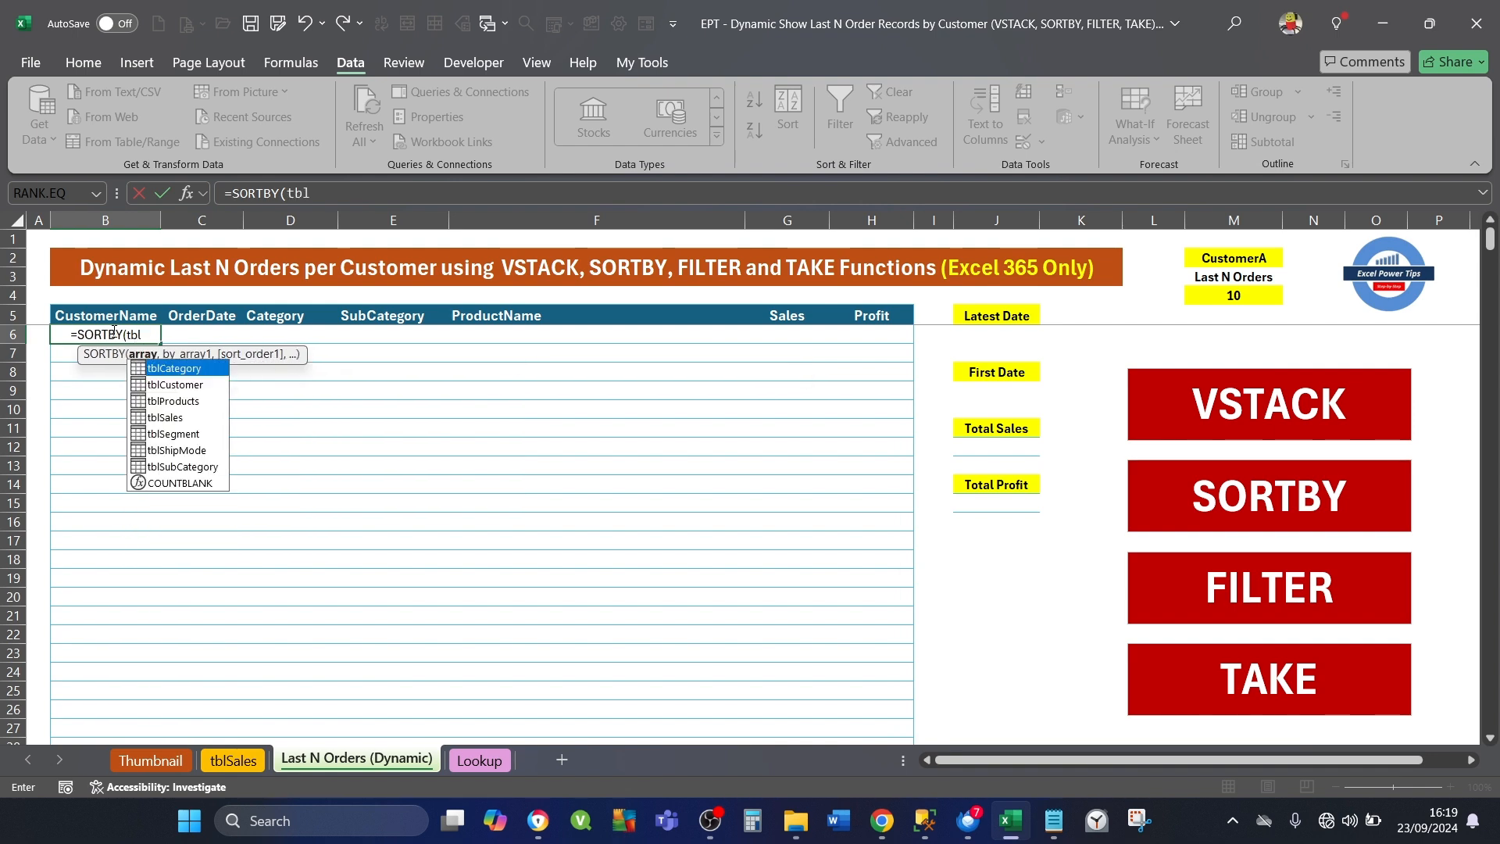
{"action": "key", "text": "Down"}
{"action": "key", "text": "Down"}
{"action": "key", "text": "Down"}
{"action": "key", "text": "Tab"}
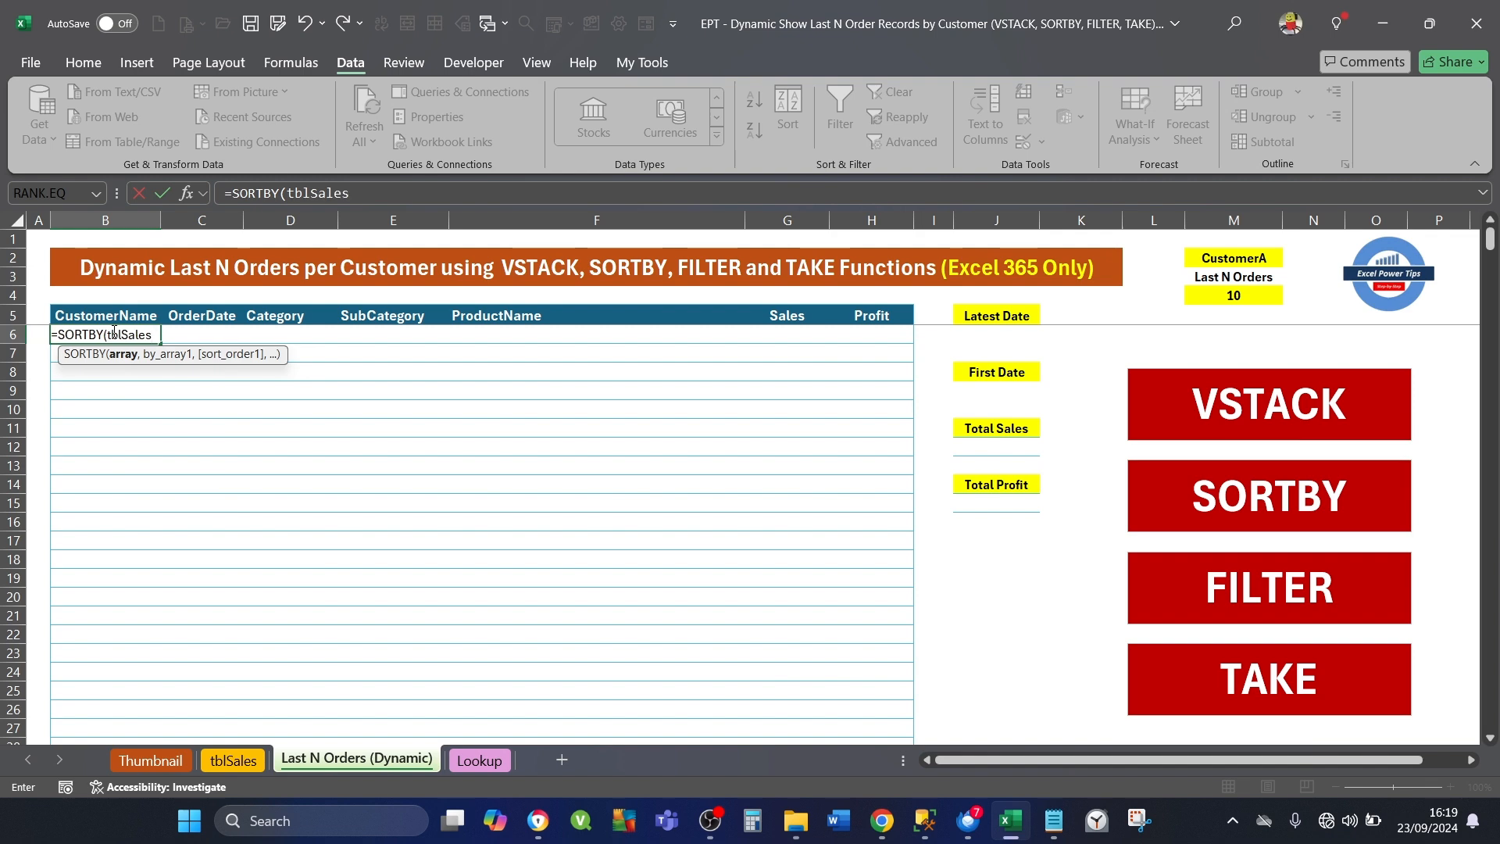
{"action": "type", "text": ","}
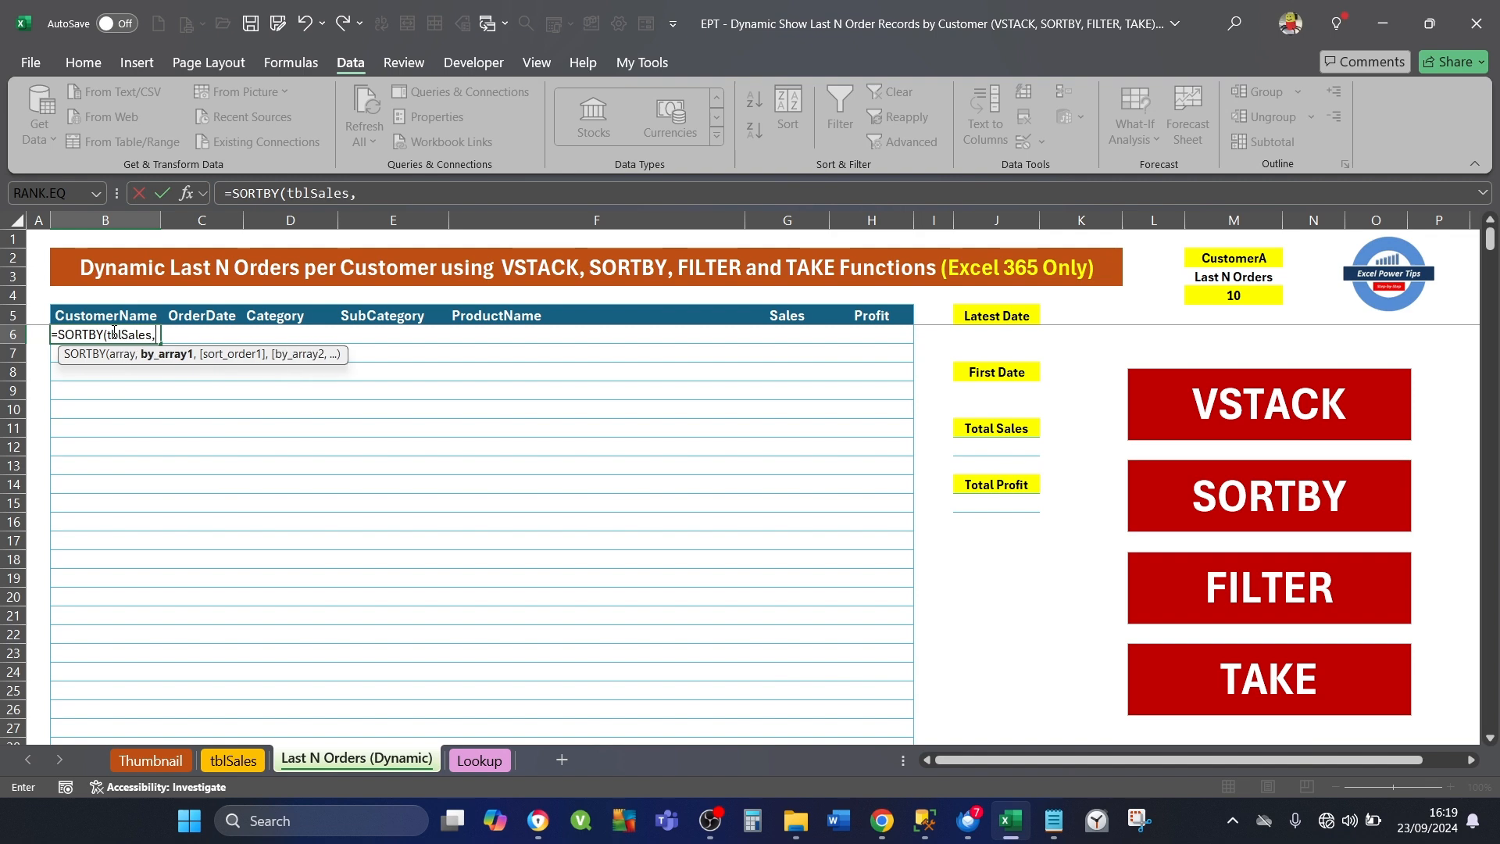
Add tblSales[CustomerName] with sort order 1 (ascending) as the first sort key of the SORTBY formula.
{"action": "type", "text": "tbl"}
{"action": "key", "text": "Down"}
{"action": "key", "text": "Down"}
{"action": "key", "text": "Down"}
{"action": "key", "text": "Tab"}
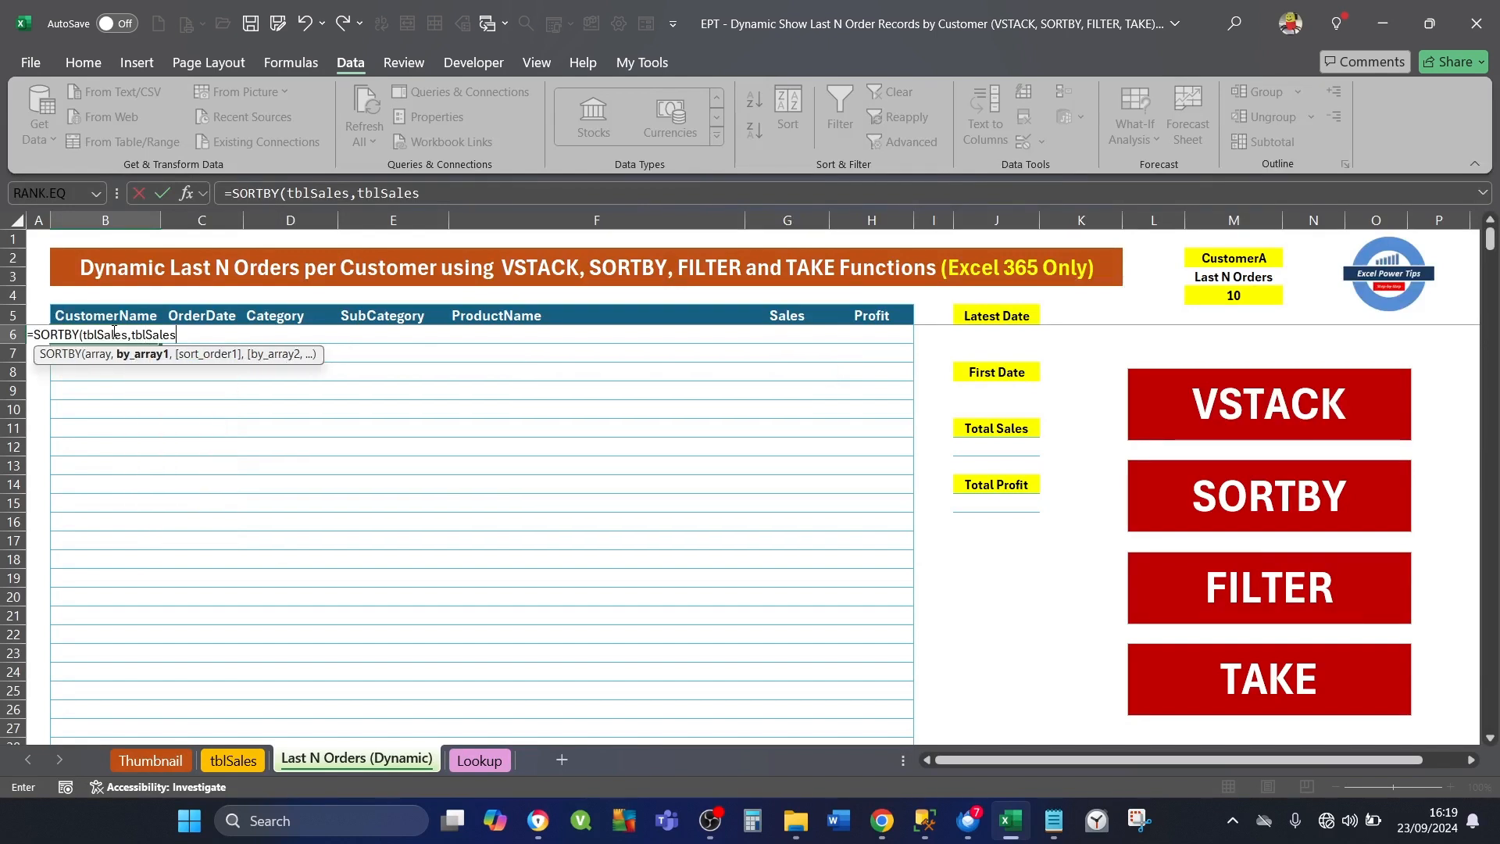
{"action": "type", "text": "["}
{"action": "key", "text": "Down"}
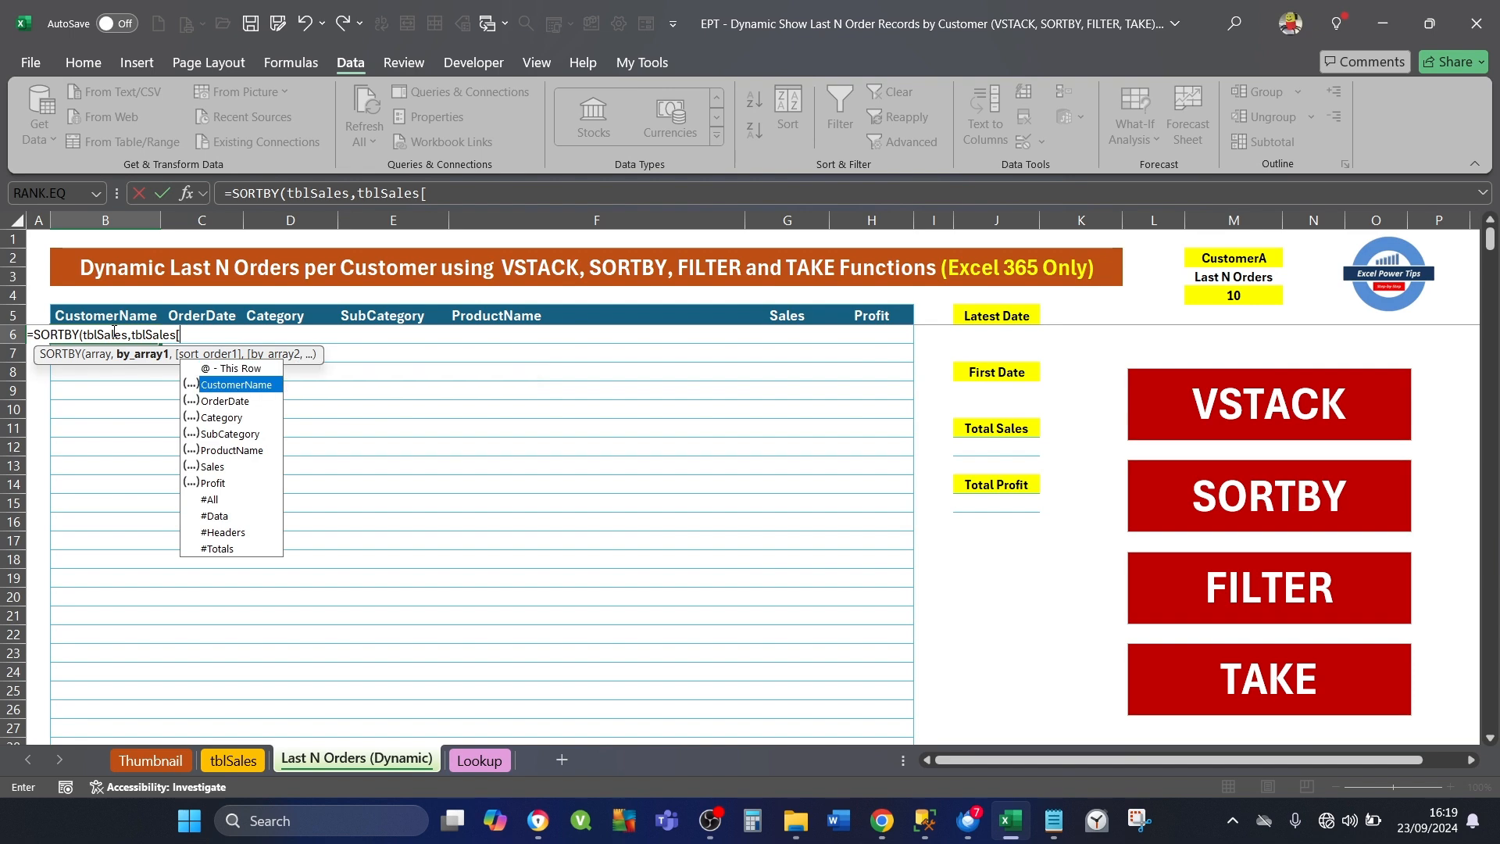
{"action": "key", "text": "Tab"}
{"action": "type", "text": "],"}
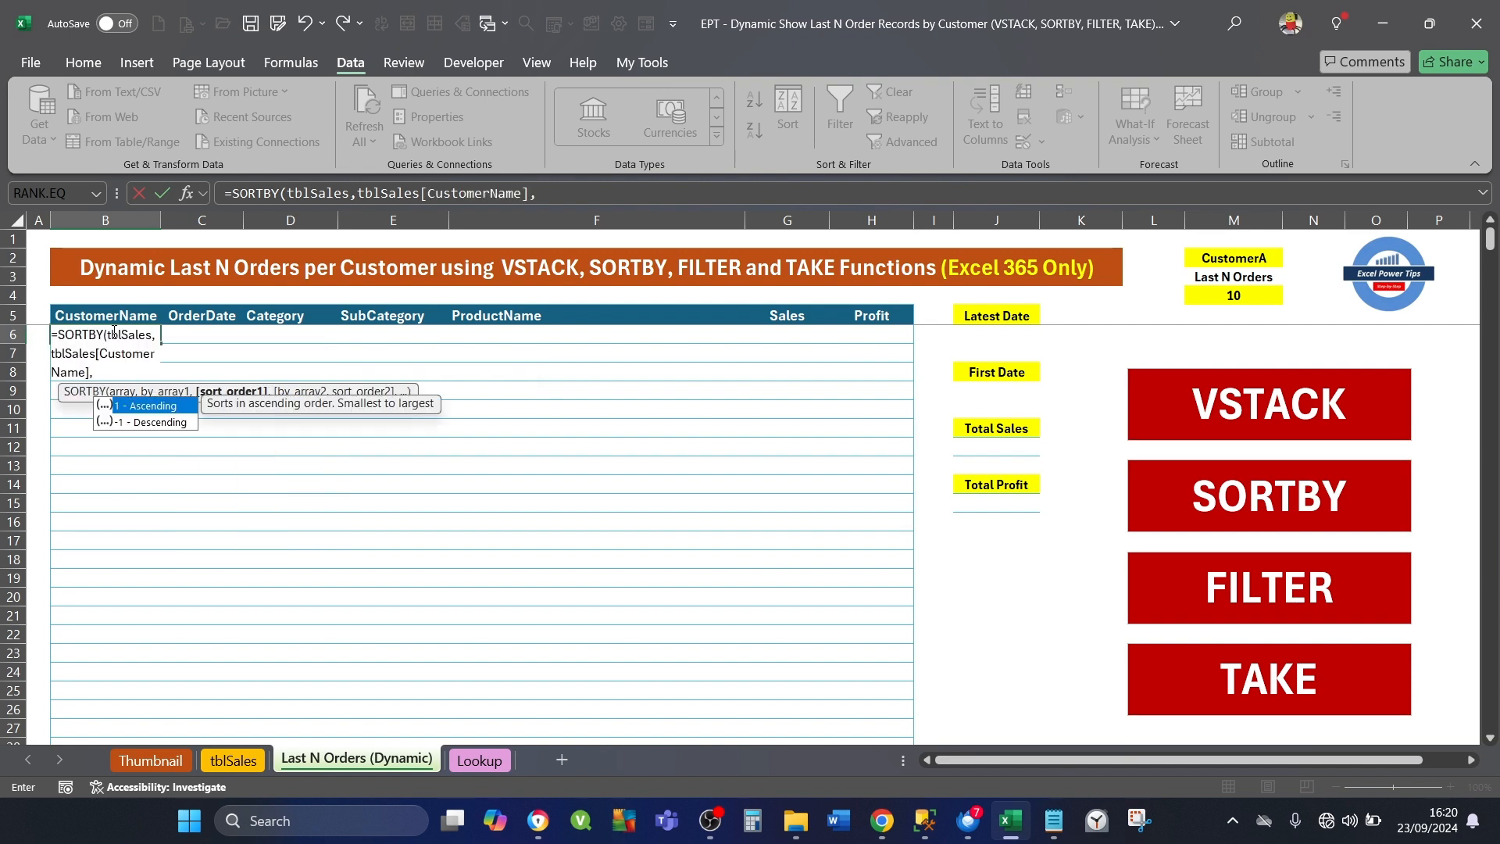
{"action": "type", "text": "1"}
{"action": "type", "text": ","}
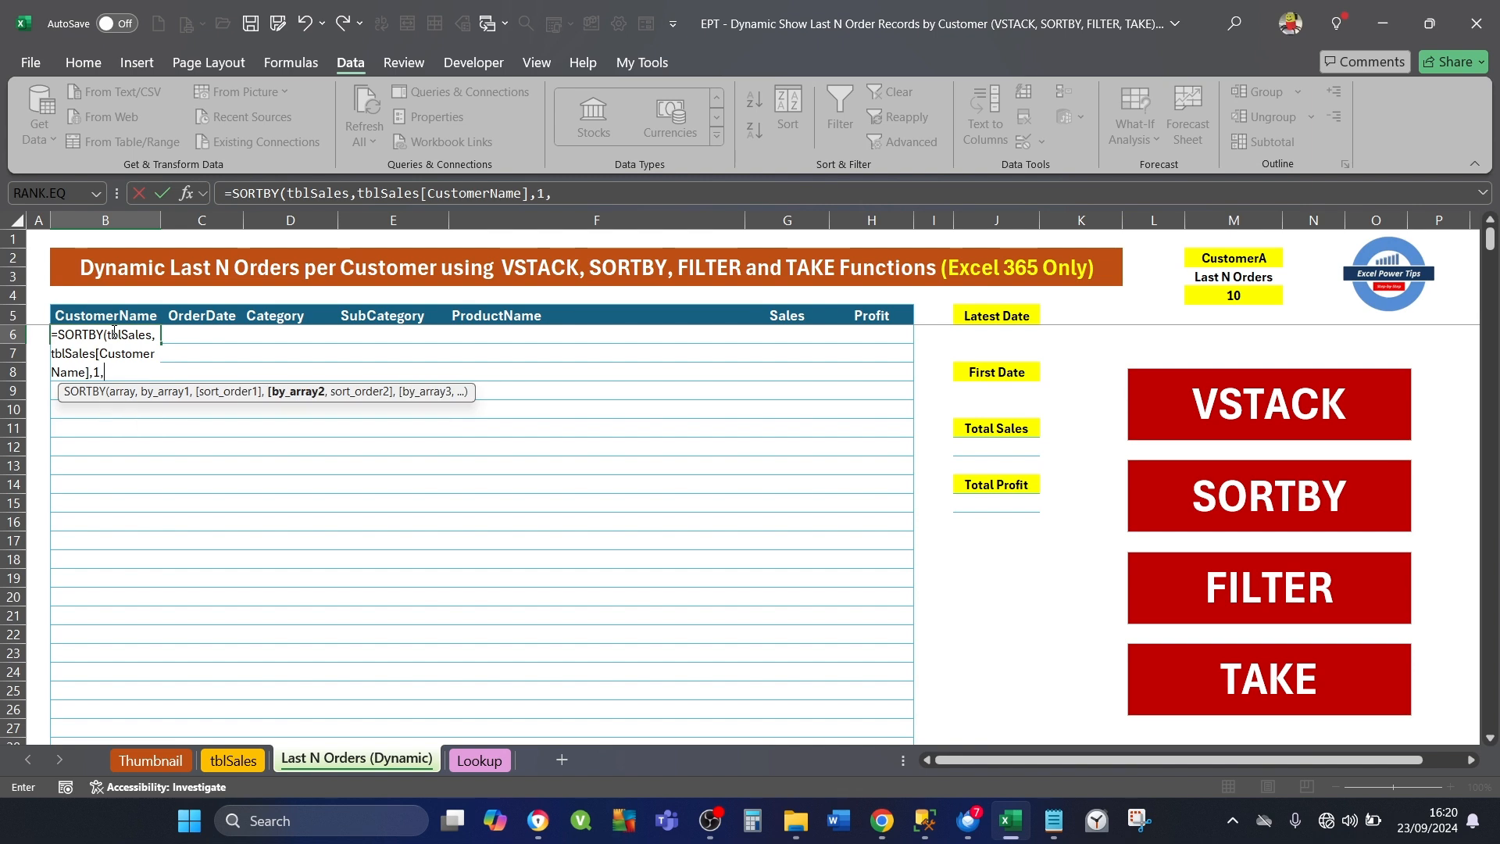
Add tblSales[OrderDate] with sort order -1 as the second SORTBY key and enter the completed formula in B6.
{"action": "type", "text": "t"}
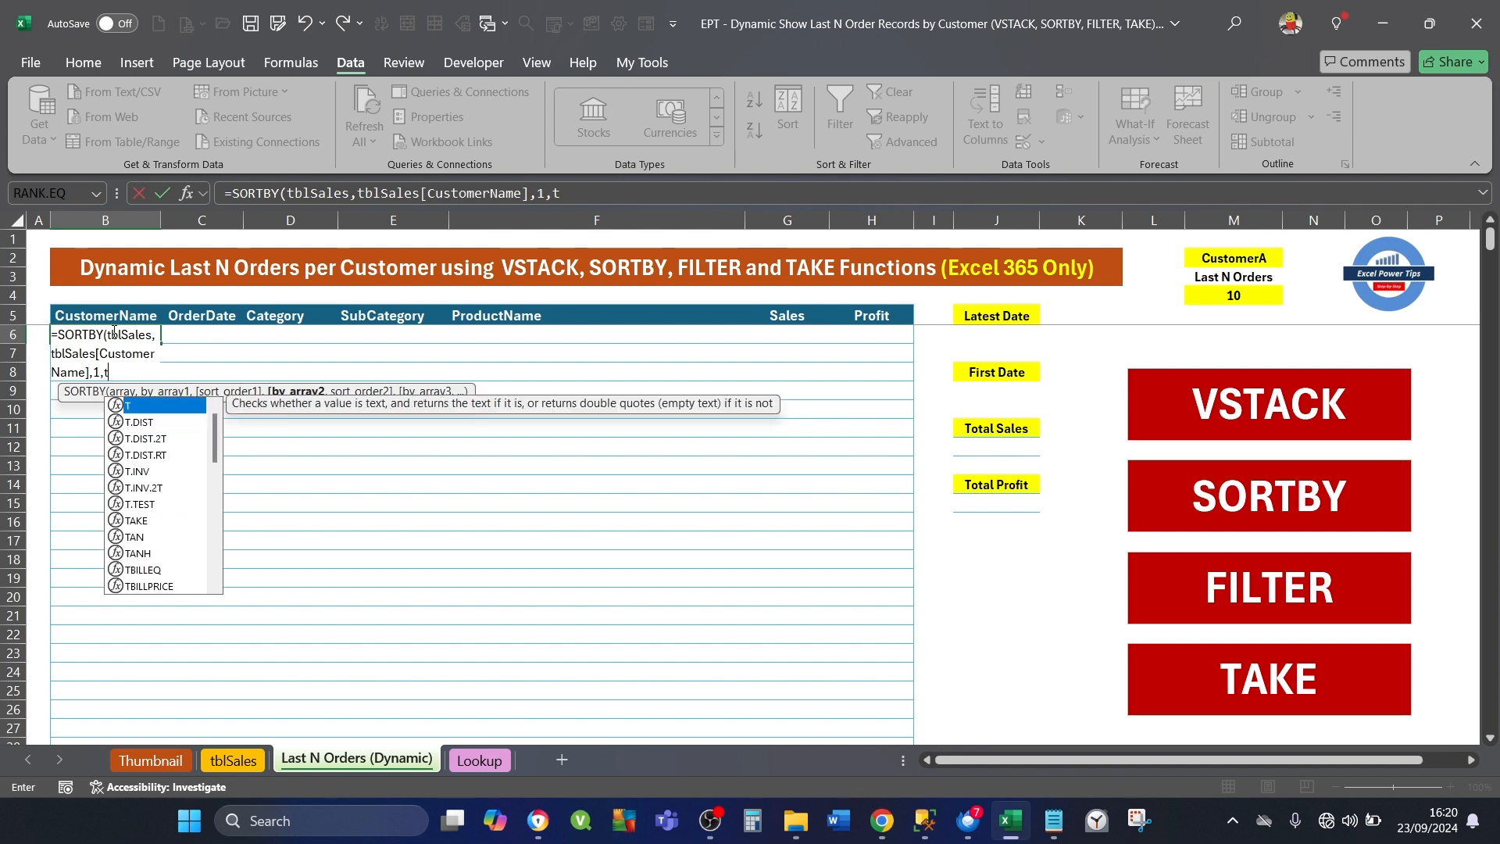
{"action": "type", "text": "bl"}
{"action": "key", "text": "Down"}
{"action": "key", "text": "Down"}
{"action": "key", "text": "Down"}
{"action": "key", "text": "Tab"}
{"action": "type", "text": "["}
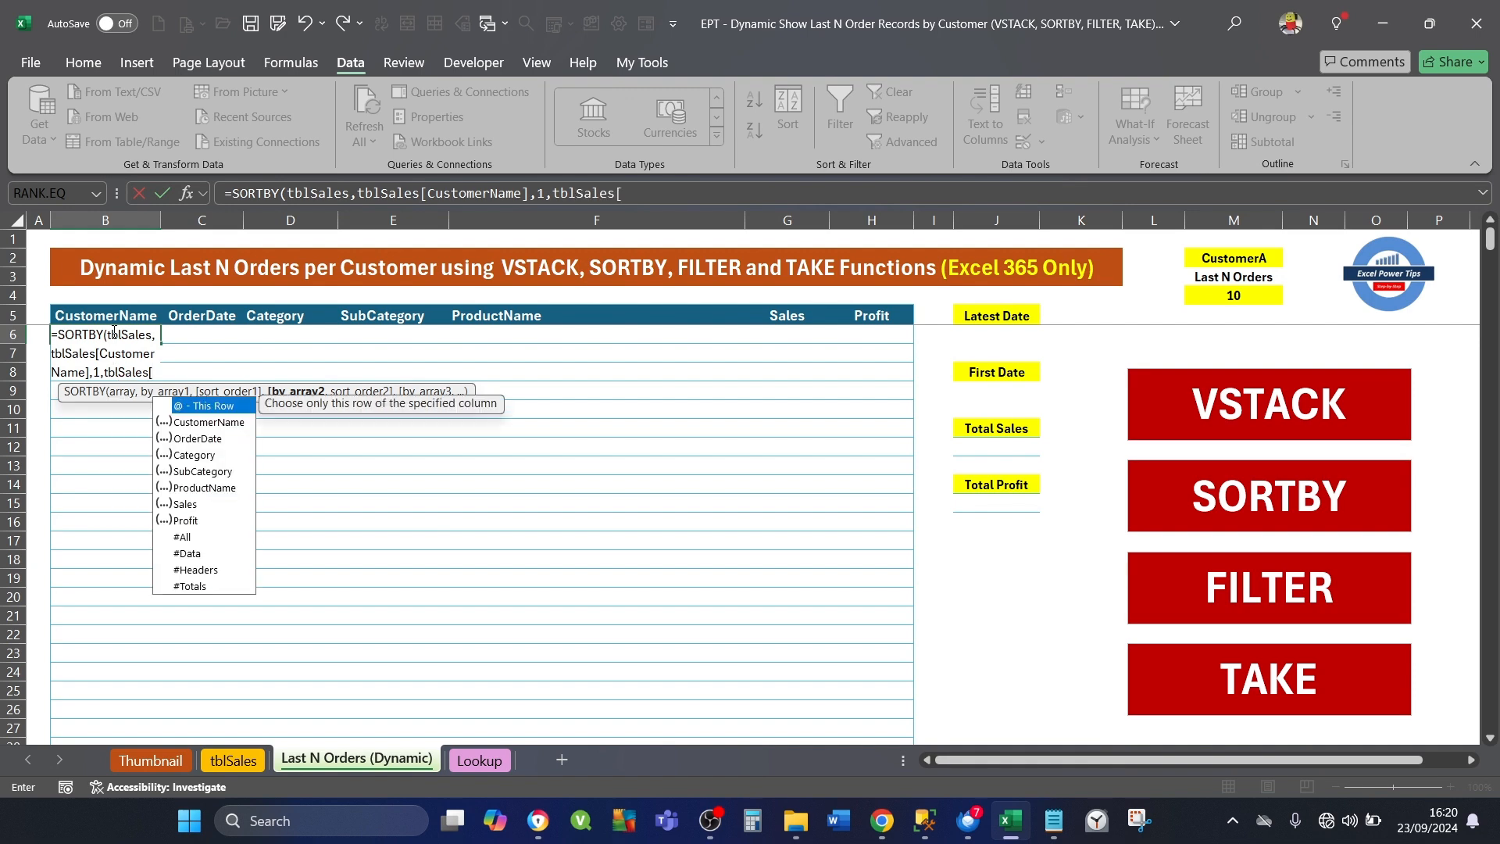
{"action": "key", "text": "Down"}
{"action": "key", "text": "Down"}
{"action": "key", "text": "Tab"}
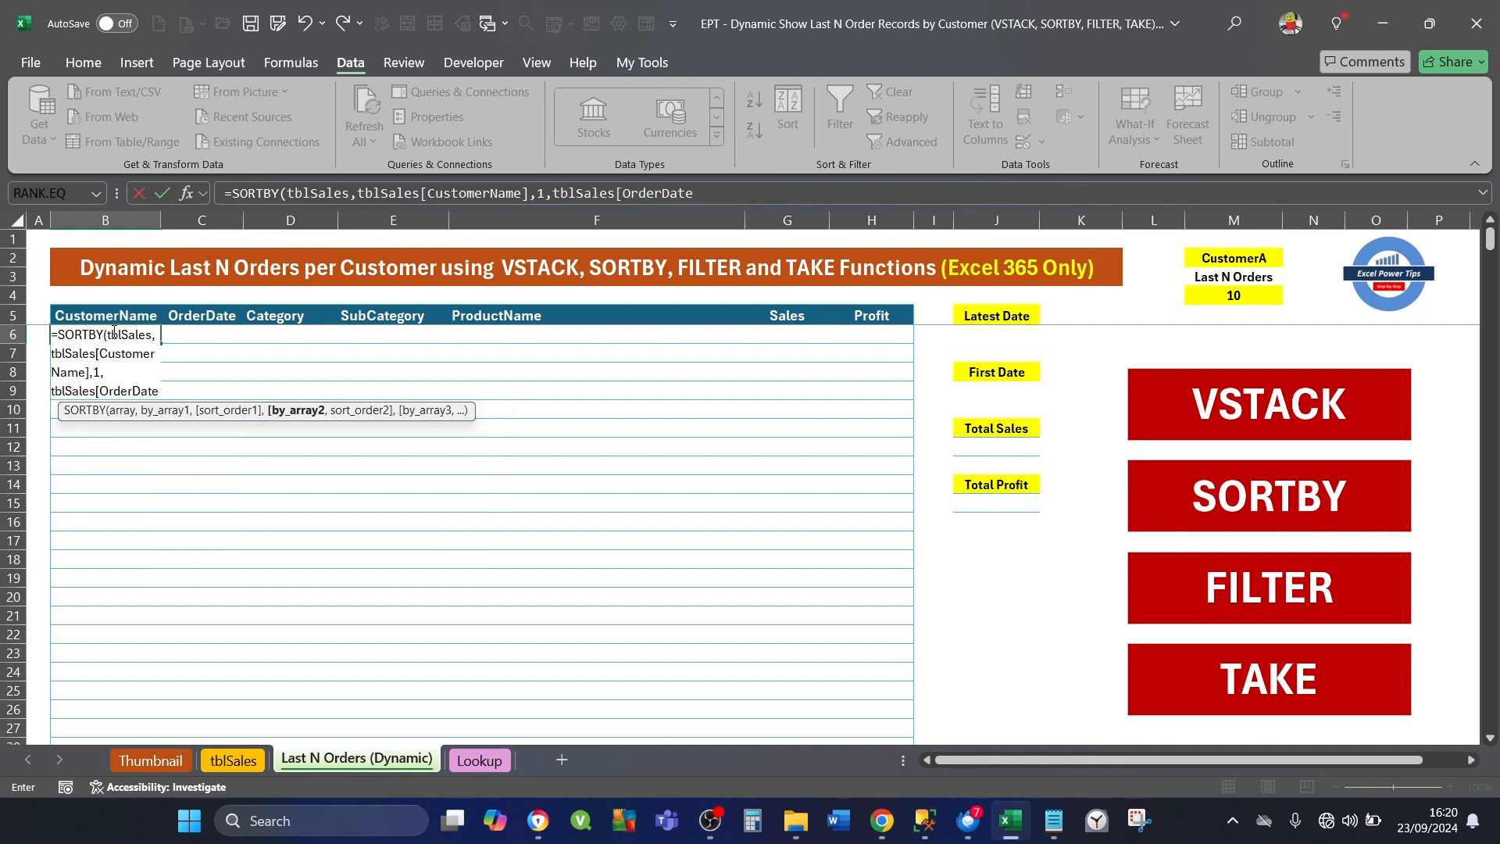
{"action": "type", "text": "],"}
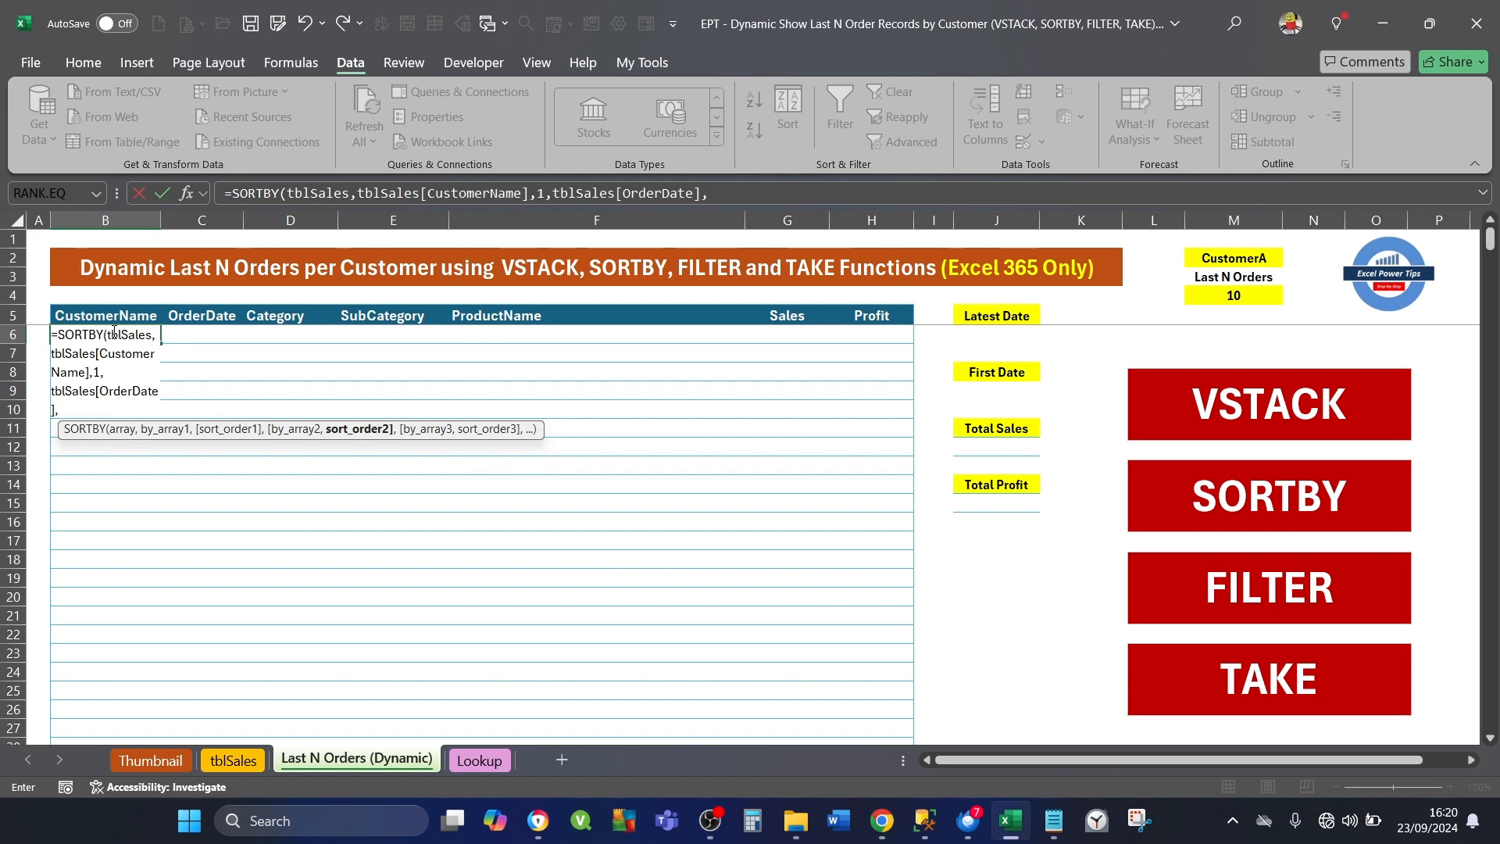
{"action": "type", "text": "-1)"}
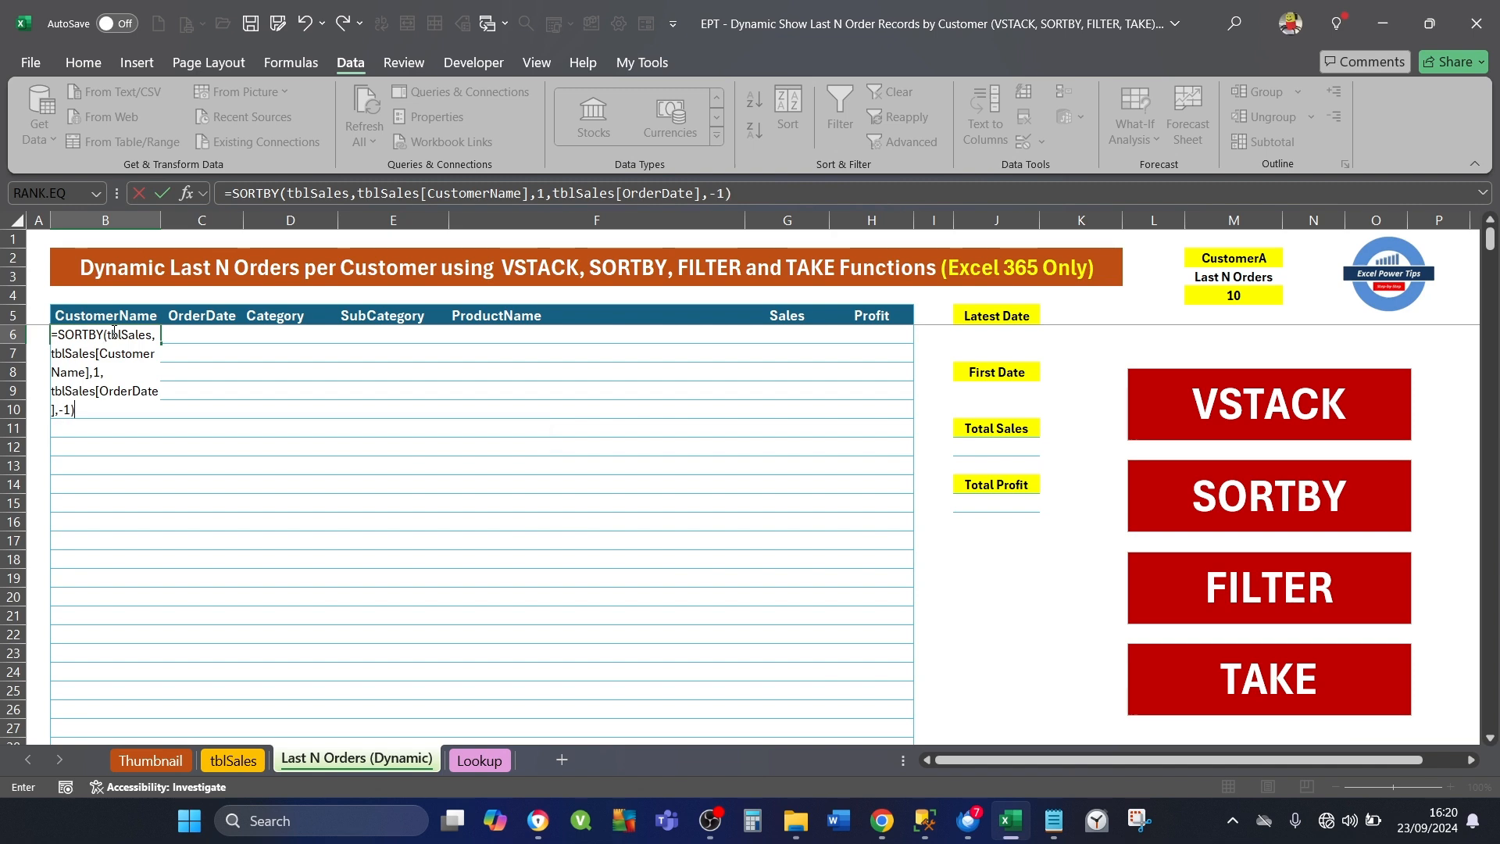
{"action": "key", "text": "Return"}
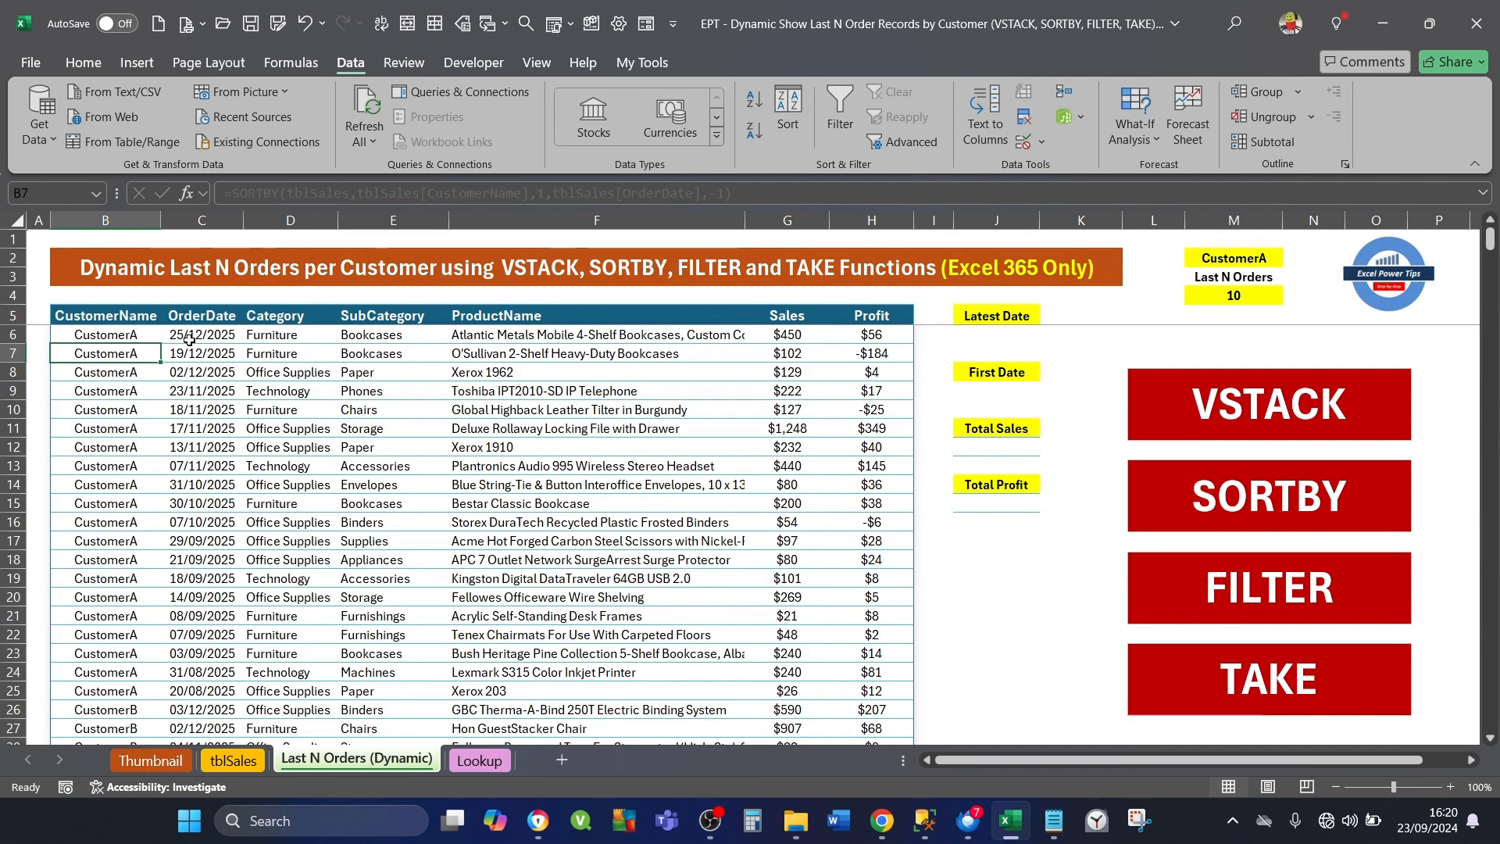
Wrap the SORTBY formula in B6 in a FILTER function, using the SORTBY result as its array argument.
{"action": "left_click", "coordinate": [130, 335]}
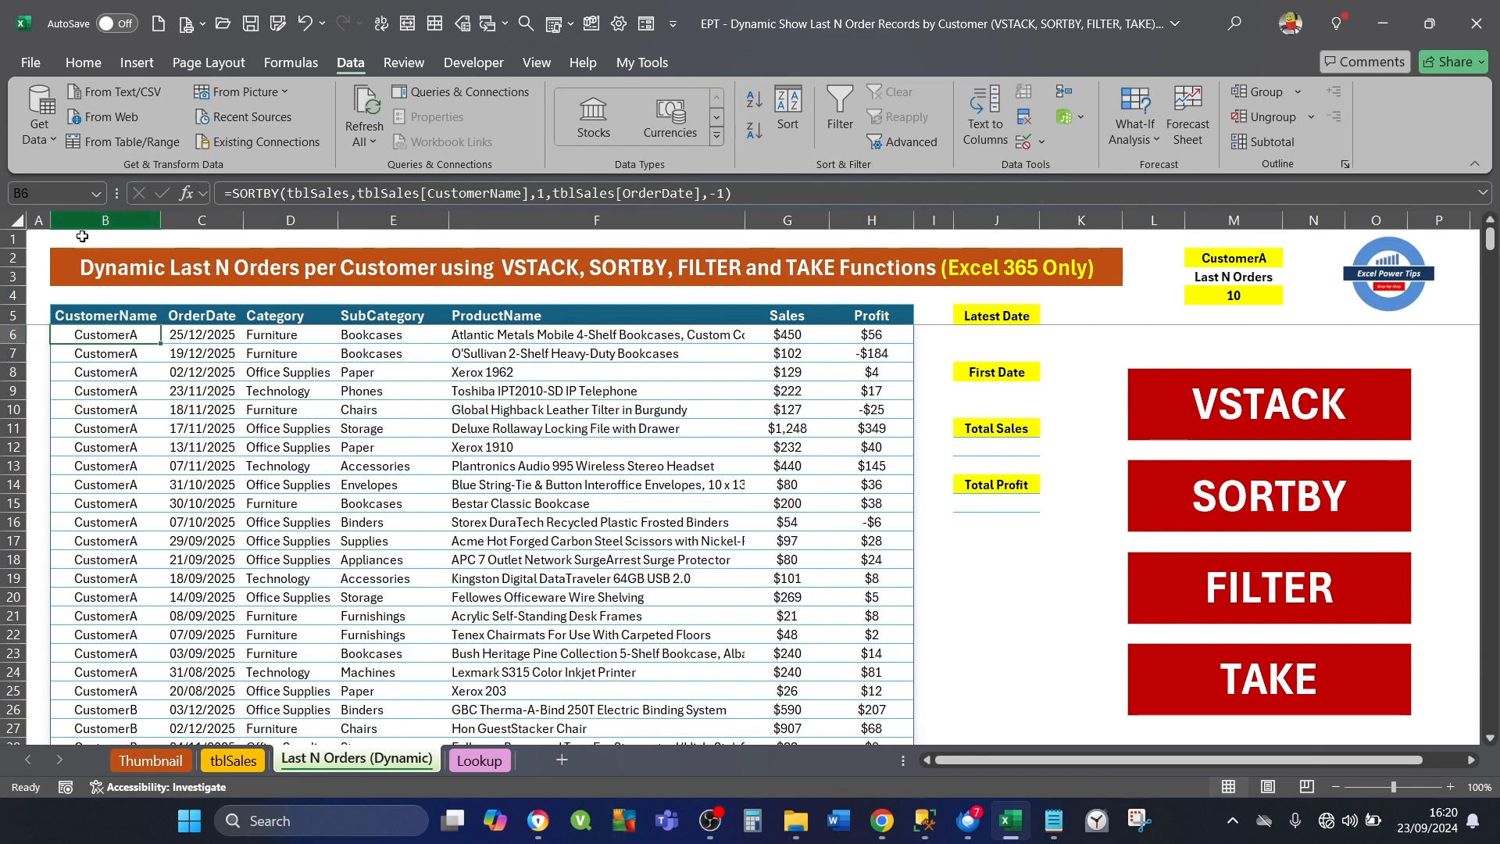
{"action": "left_click", "coordinate": [234, 193]}
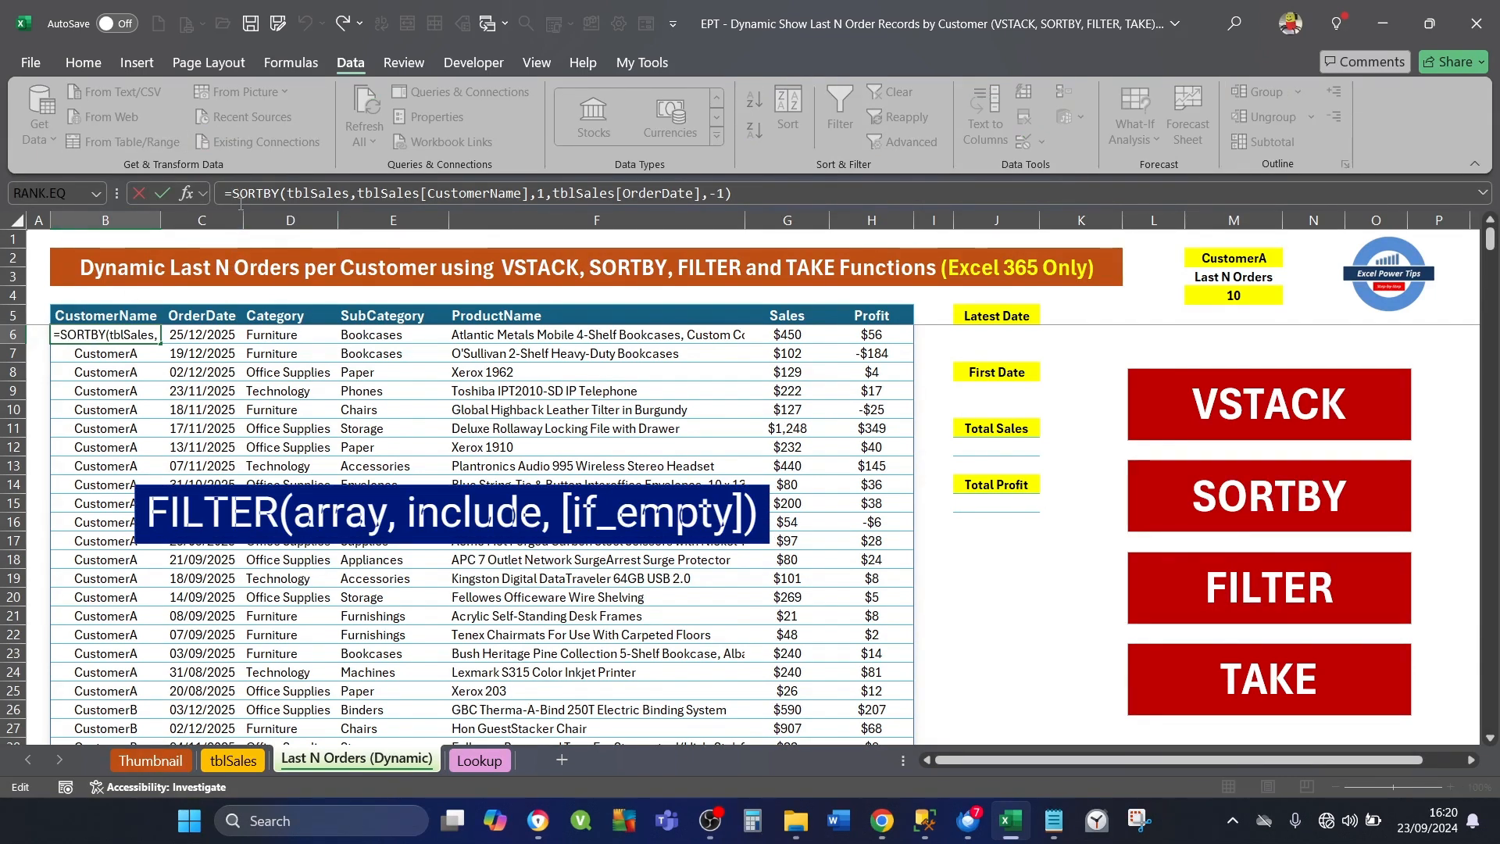
{"action": "type", "text": "FILTE"}
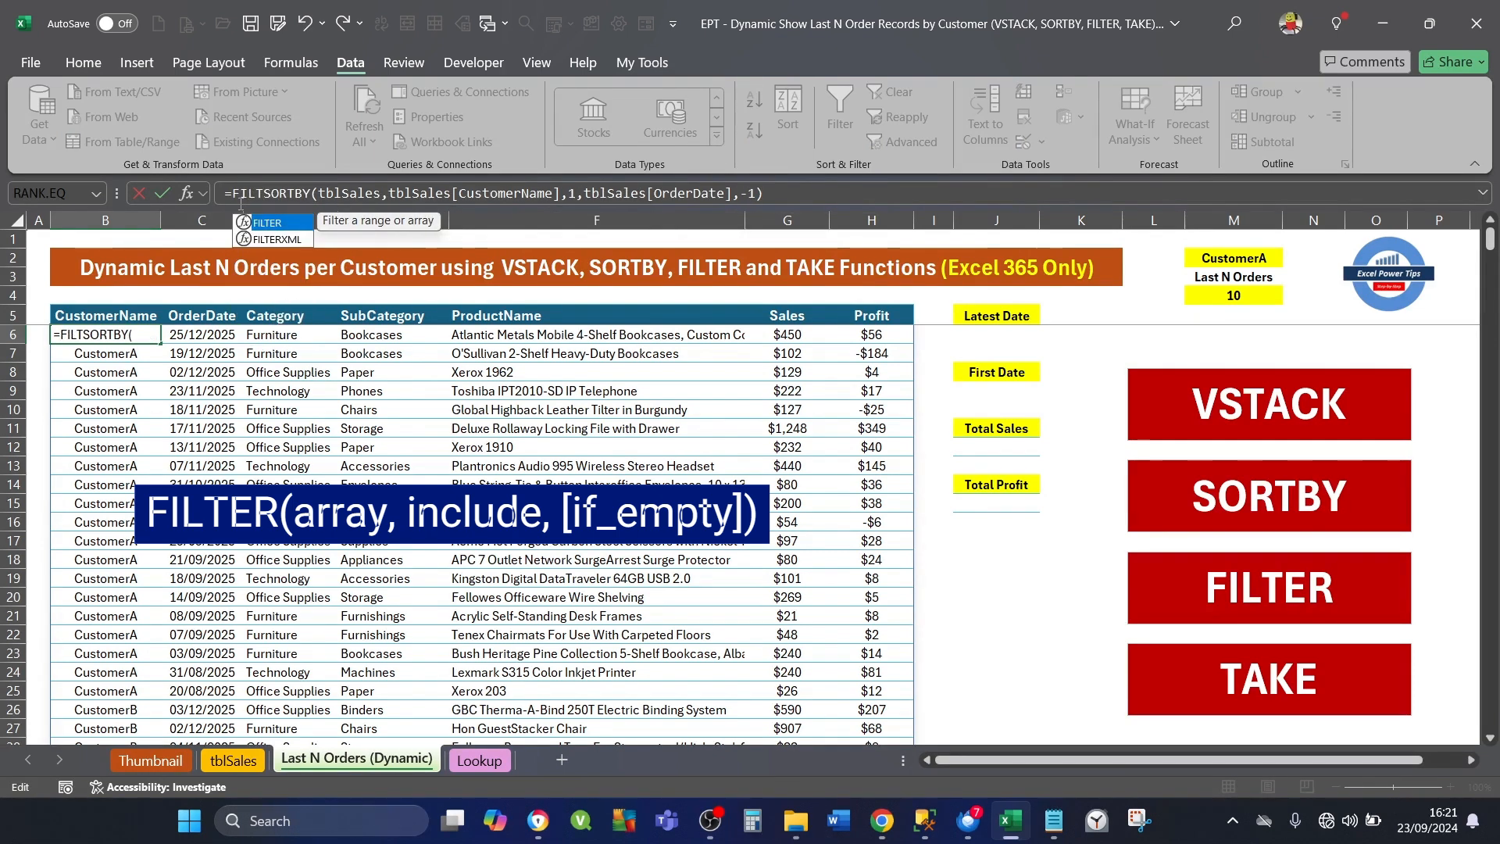
{"action": "type", "text": "R"}
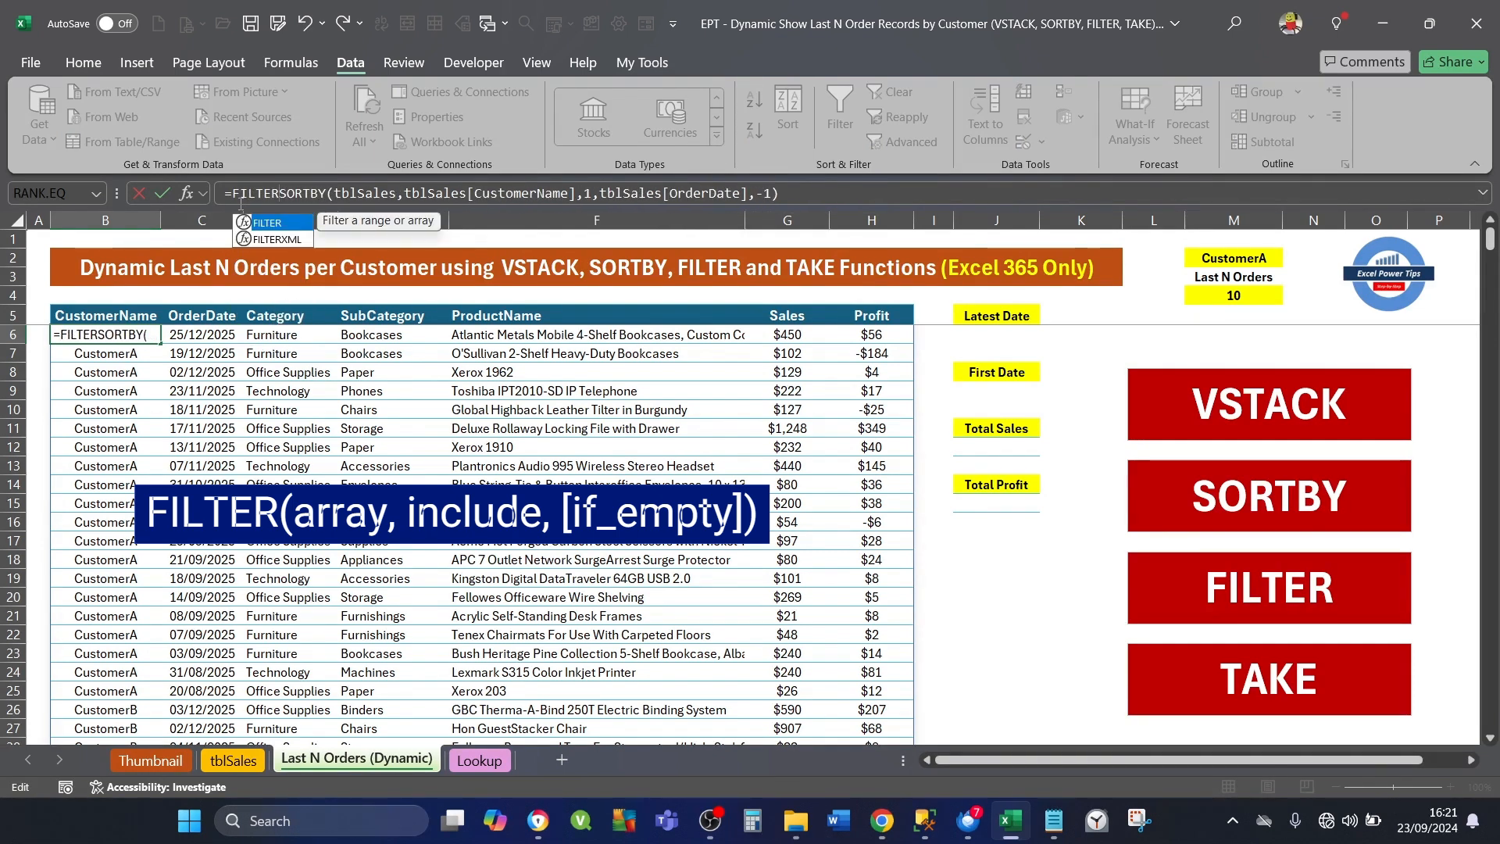
{"action": "key", "text": "Tab"}
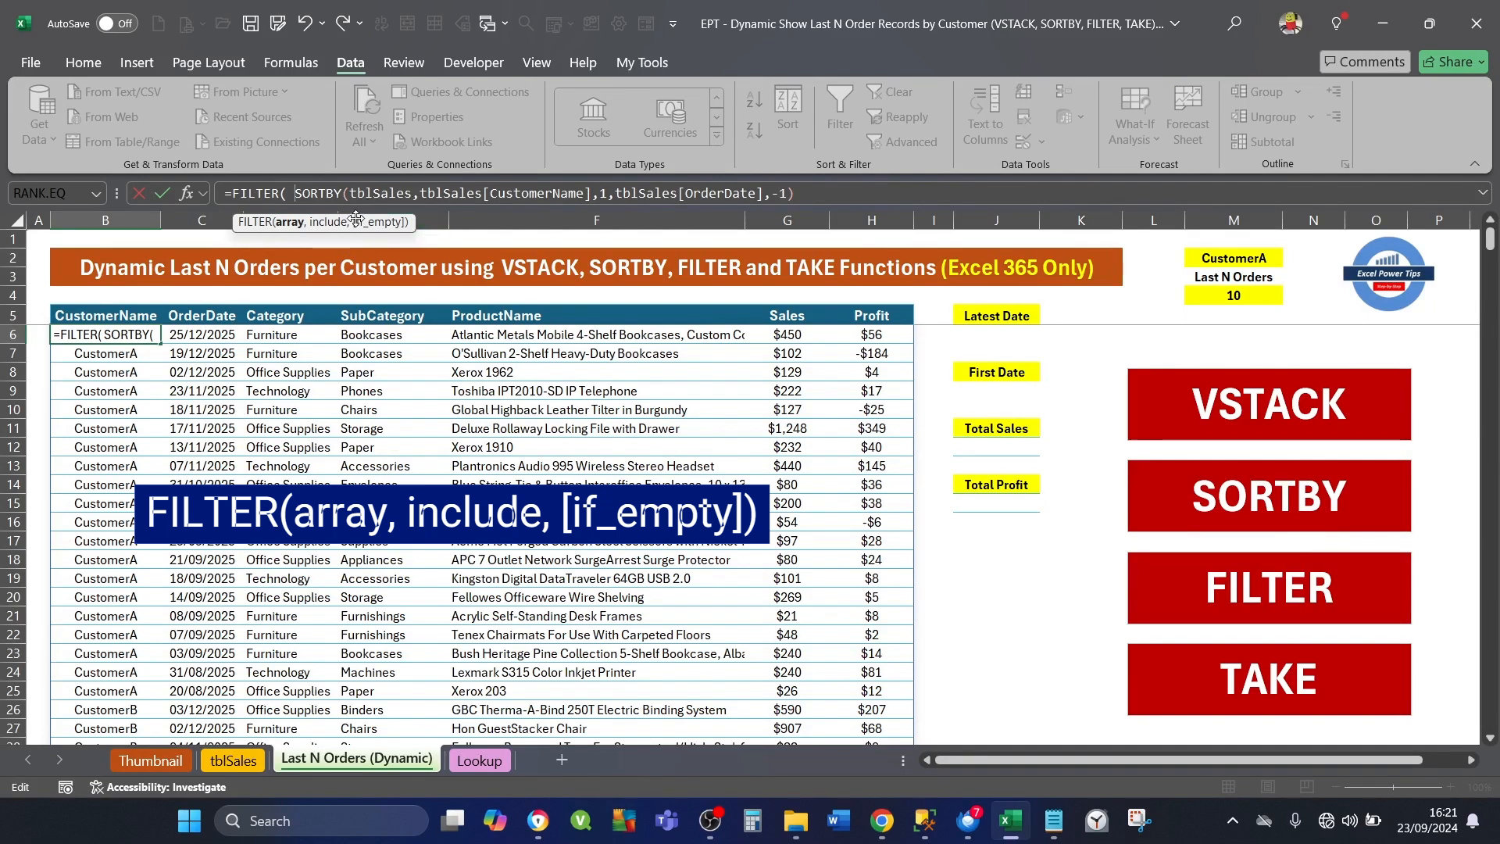
{"action": "left_click", "coordinate": [817, 192]}
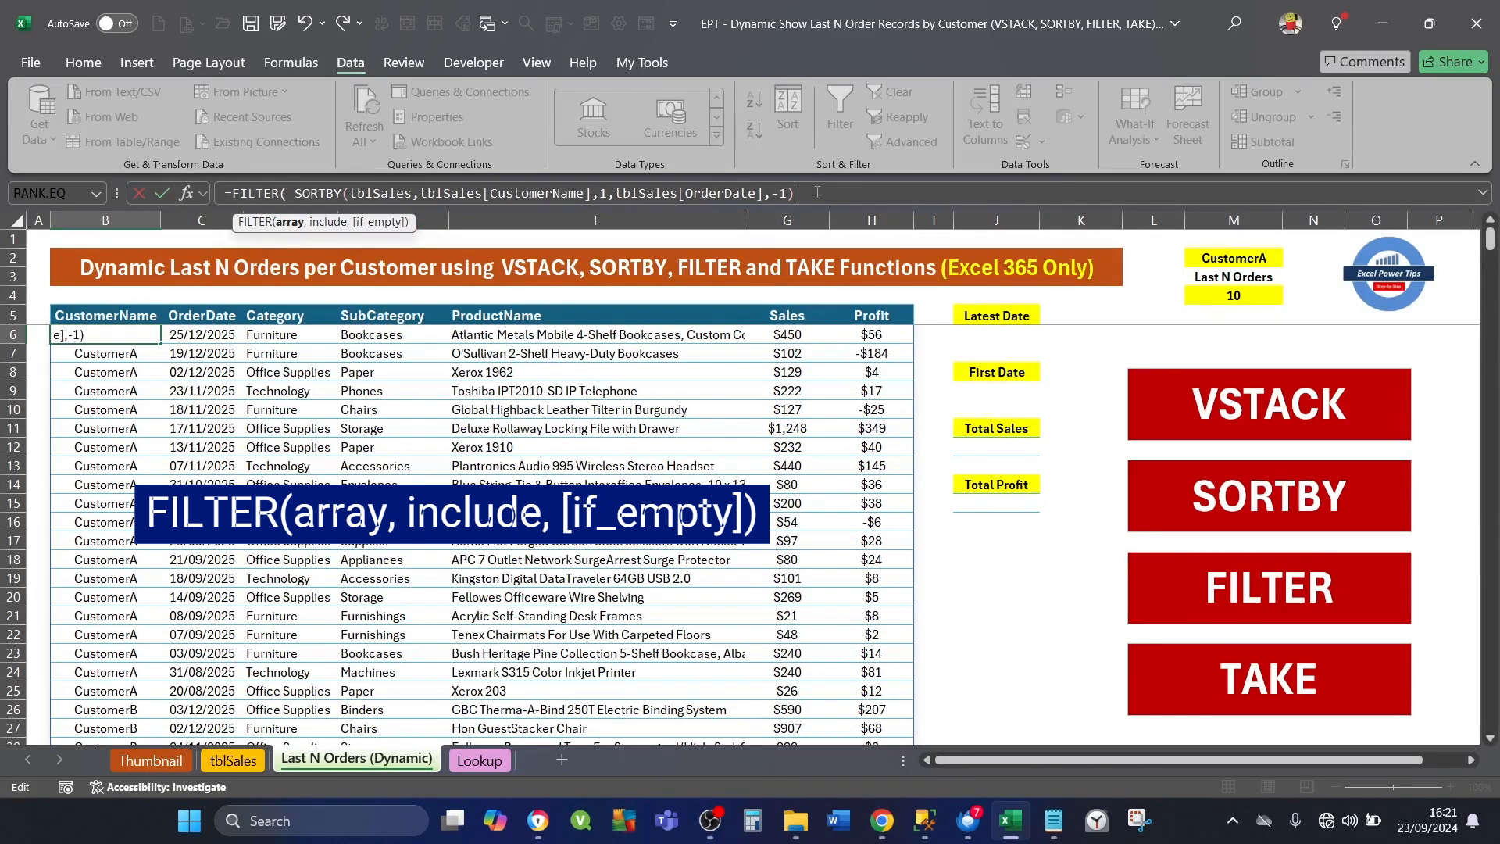
{"action": "type", "text": ","}
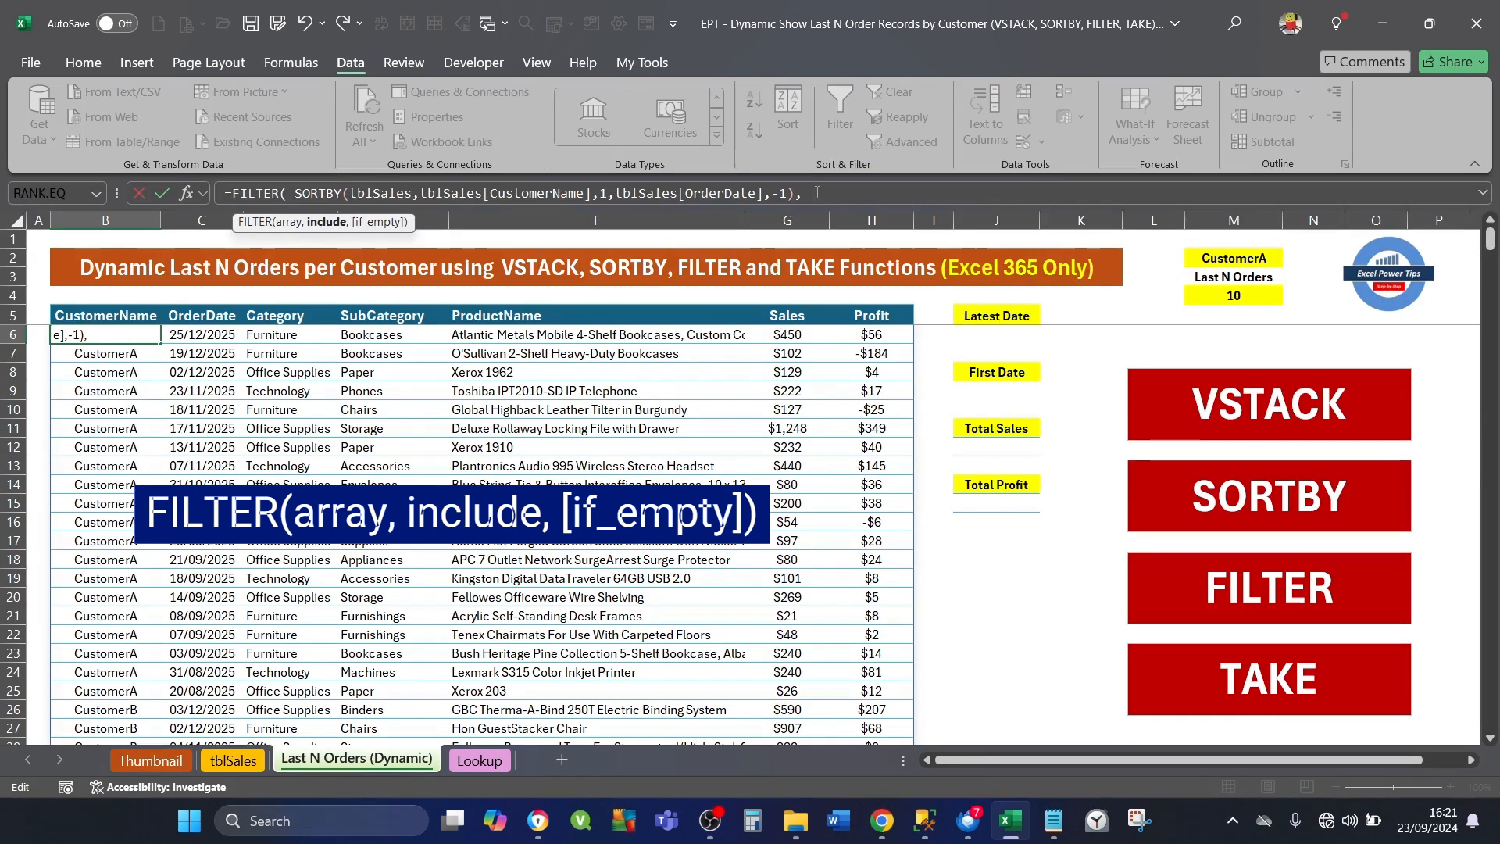
Begin FILTER's include argument with the condition tblSales[CustomerName]=.
{"action": "type", "text": "TB"}
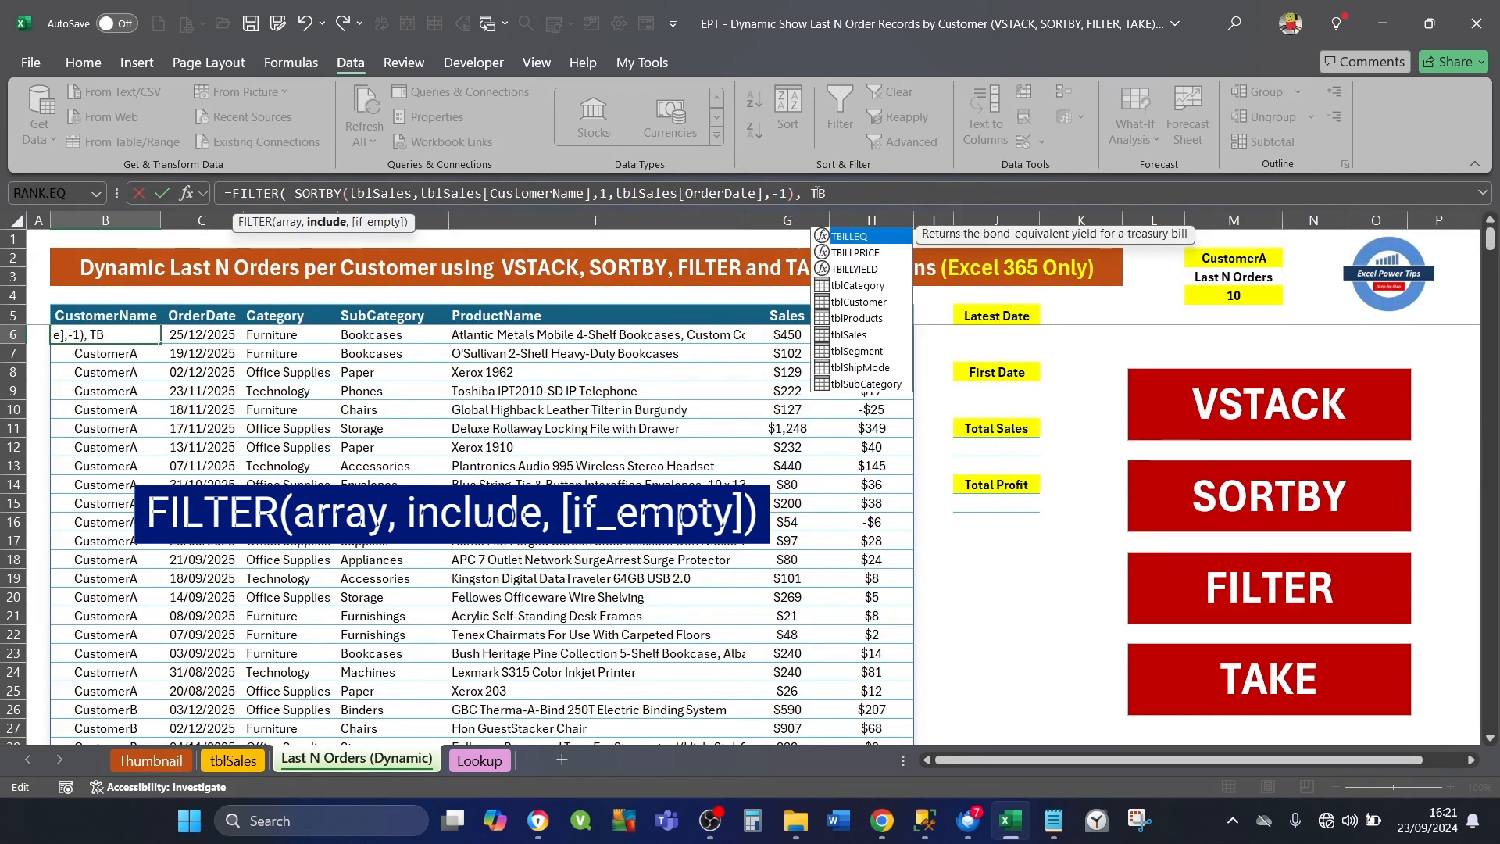
{"action": "key", "text": "Down"}
{"action": "key", "text": "Down"}
{"action": "key", "text": "Down"}
{"action": "key", "text": "Down"}
{"action": "key", "text": "Down"}
{"action": "key", "text": "Down"}
{"action": "key", "text": "Tab"}
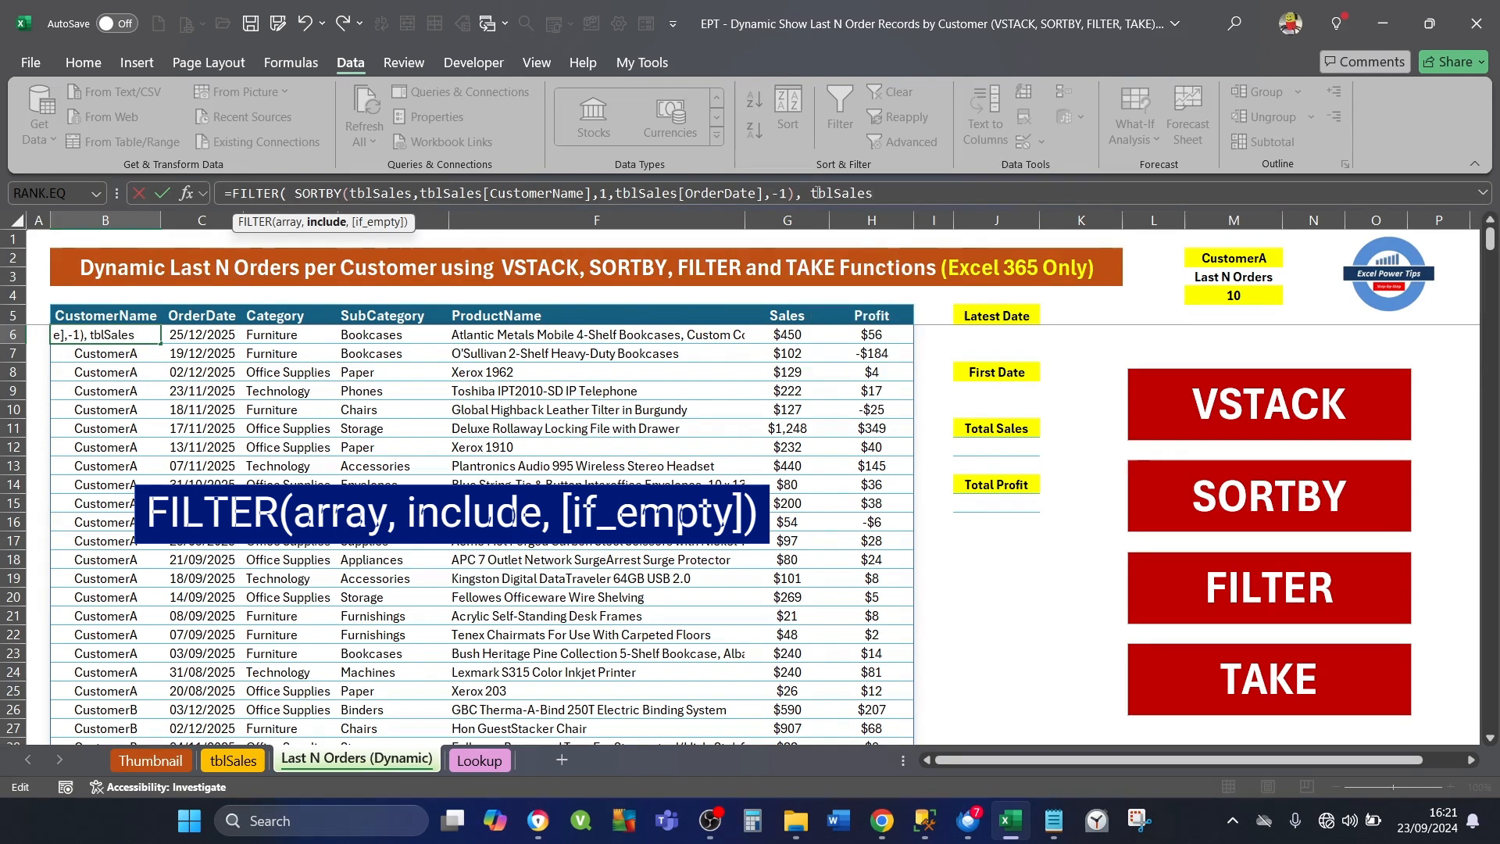
{"action": "type", "text": "["}
{"action": "key", "text": "Down"}
{"action": "key", "text": "Tab"}
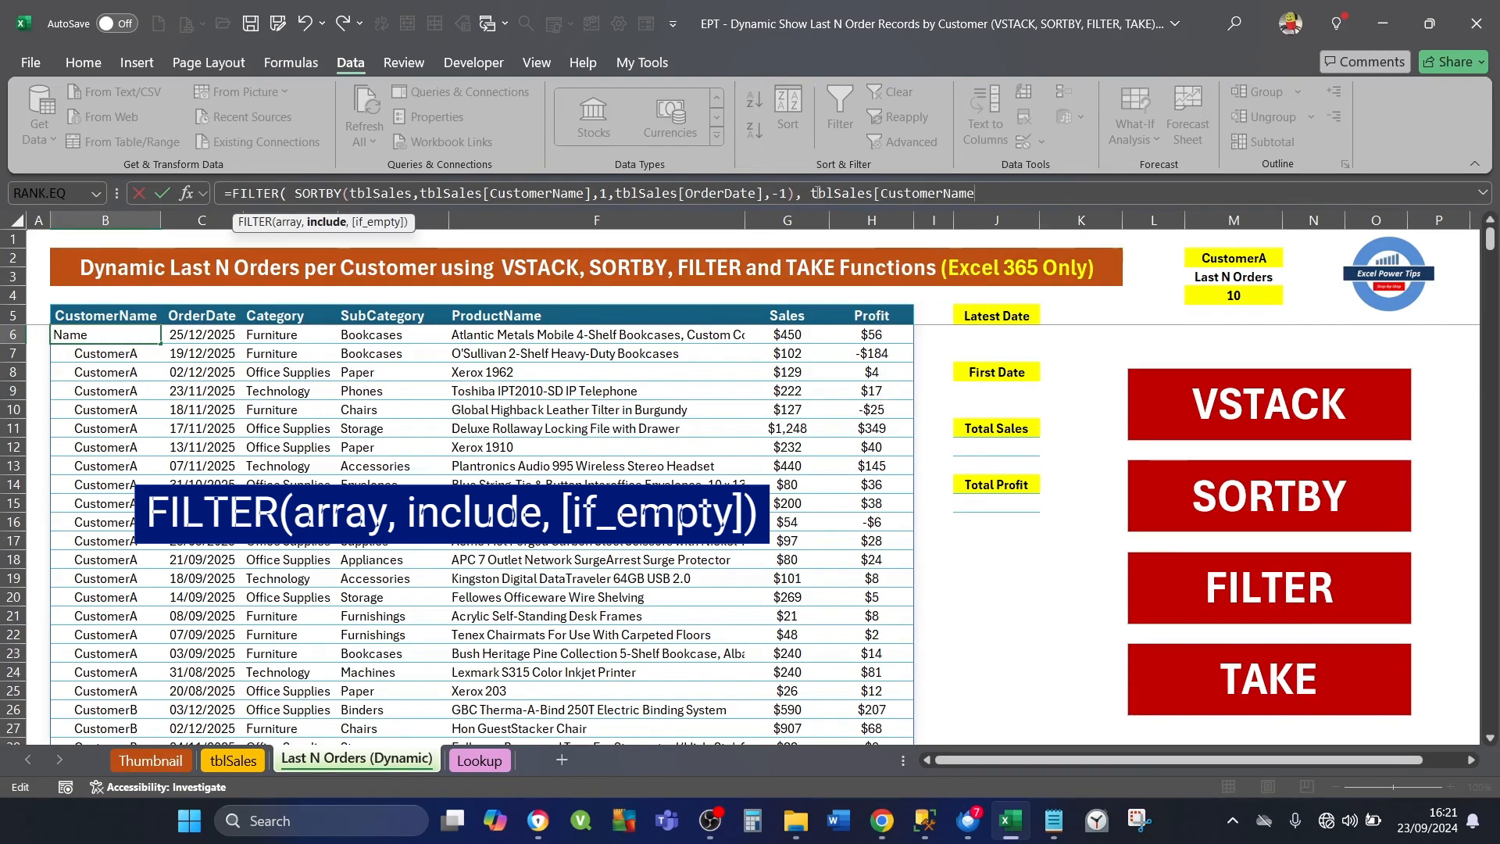
{"action": "type", "text": "]="}
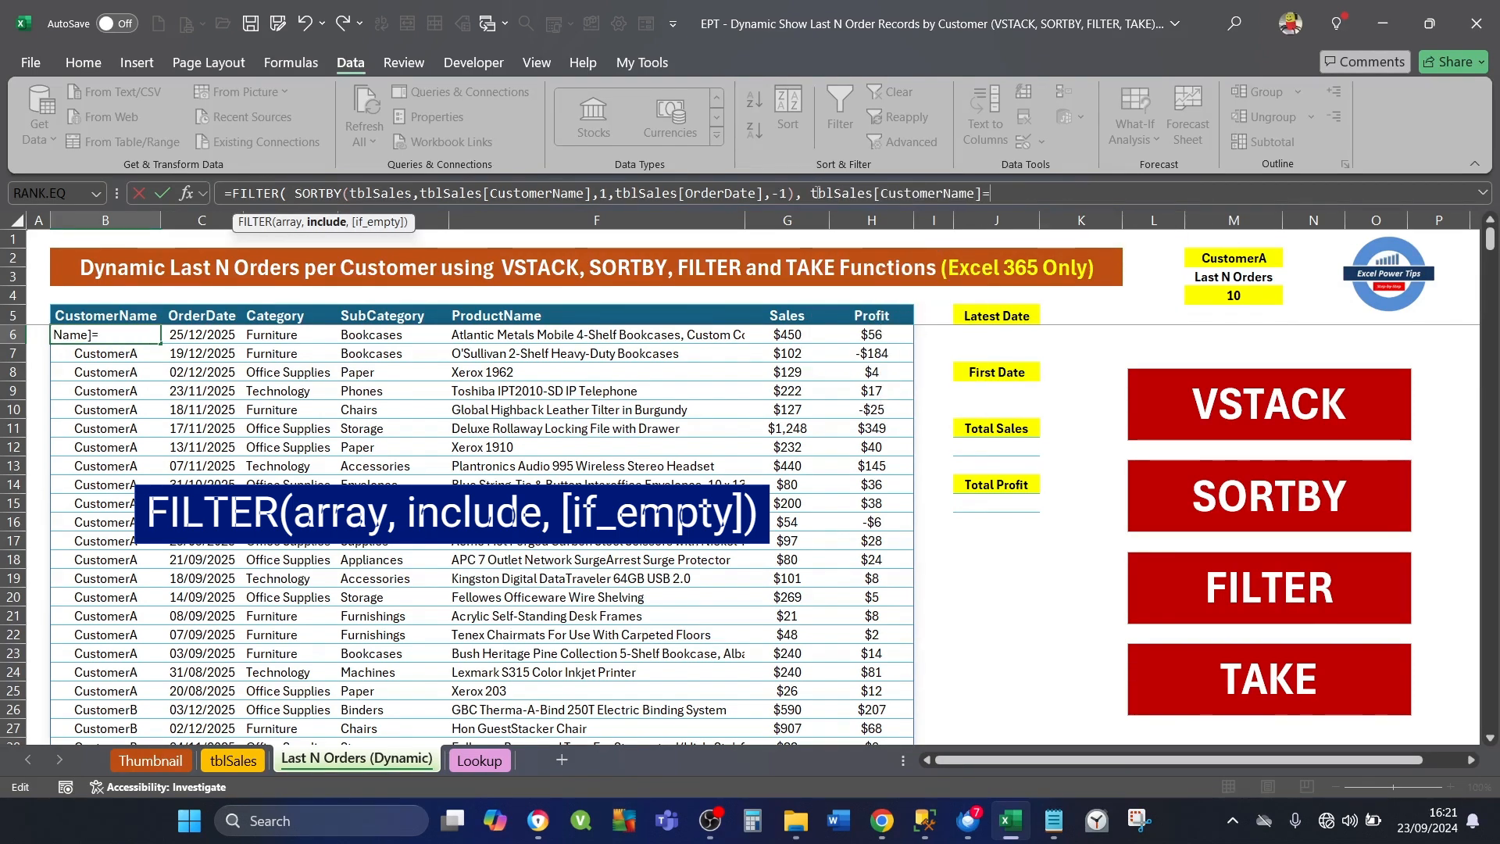
Compare the customer name with the absolute reference $M$2, close the FILTER function and enter the formula.
{"action": "left_click", "coordinate": [1236, 259]}
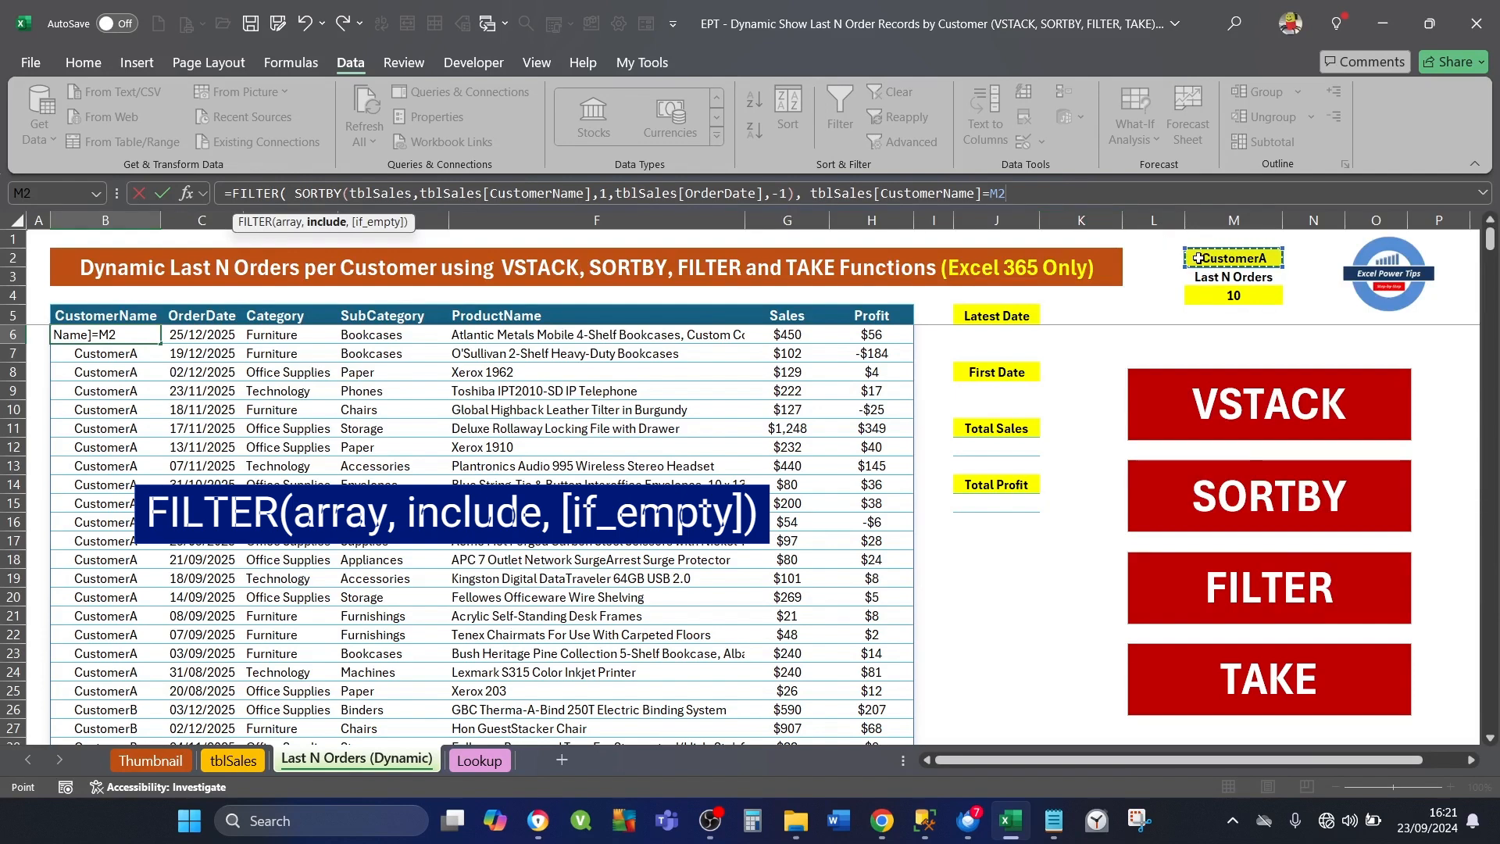
{"action": "left_click", "coordinate": [1019, 205]}
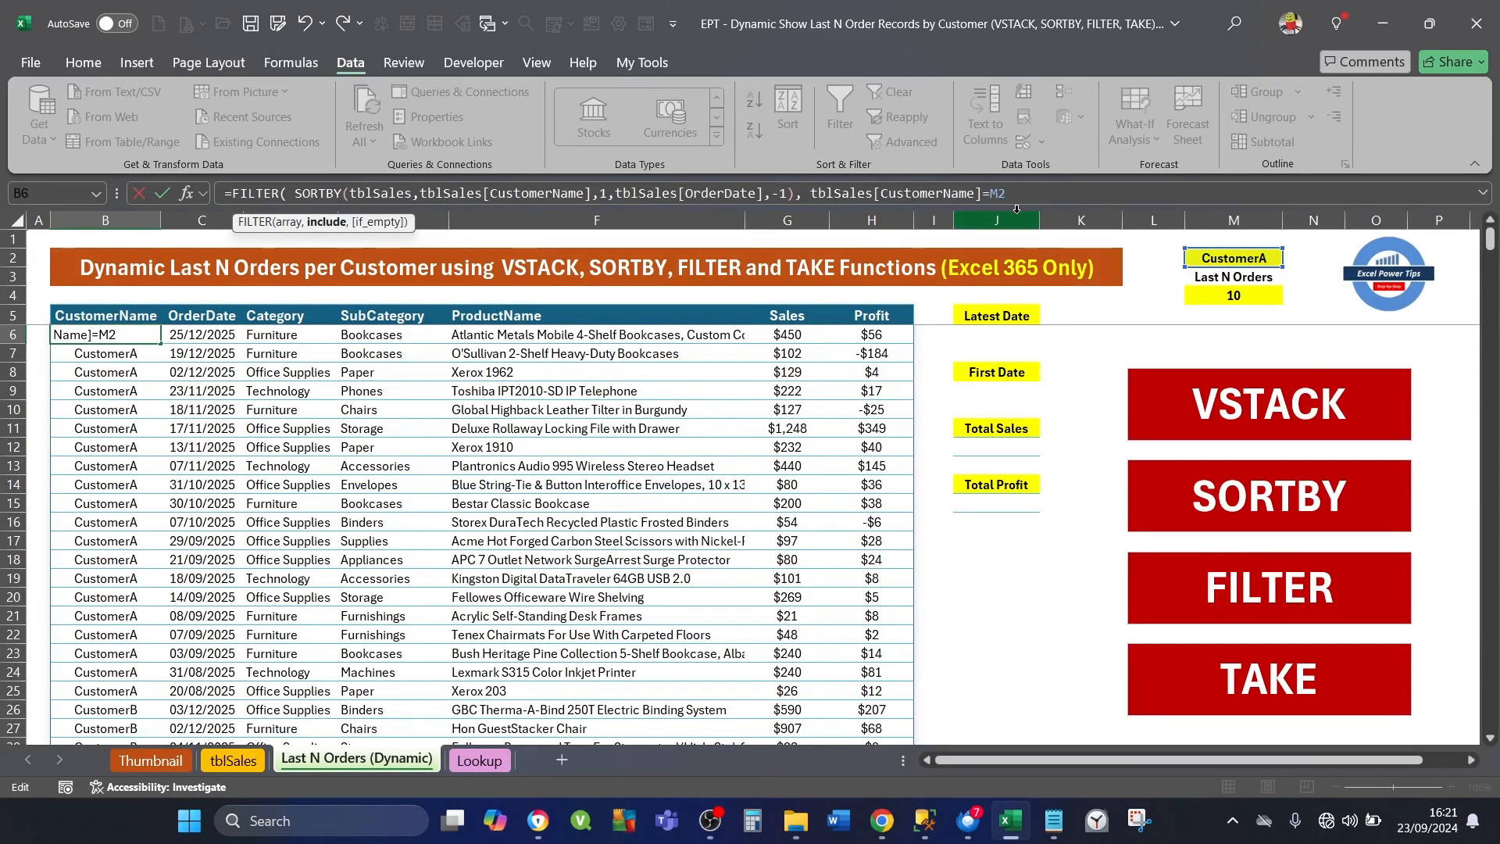
{"action": "key", "text": "F4"}
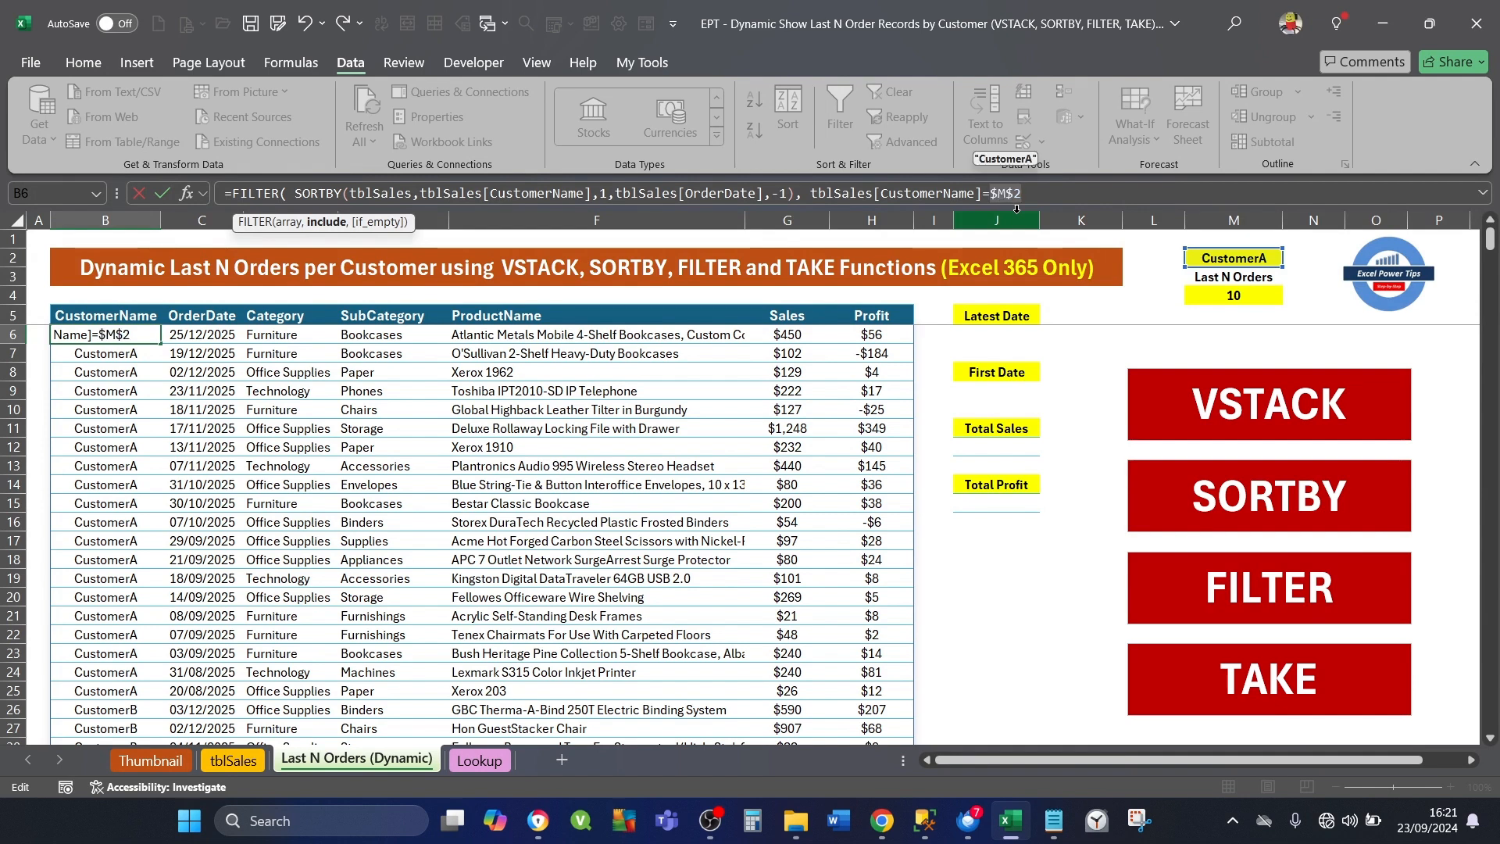
{"action": "left_click", "coordinate": [1042, 195]}
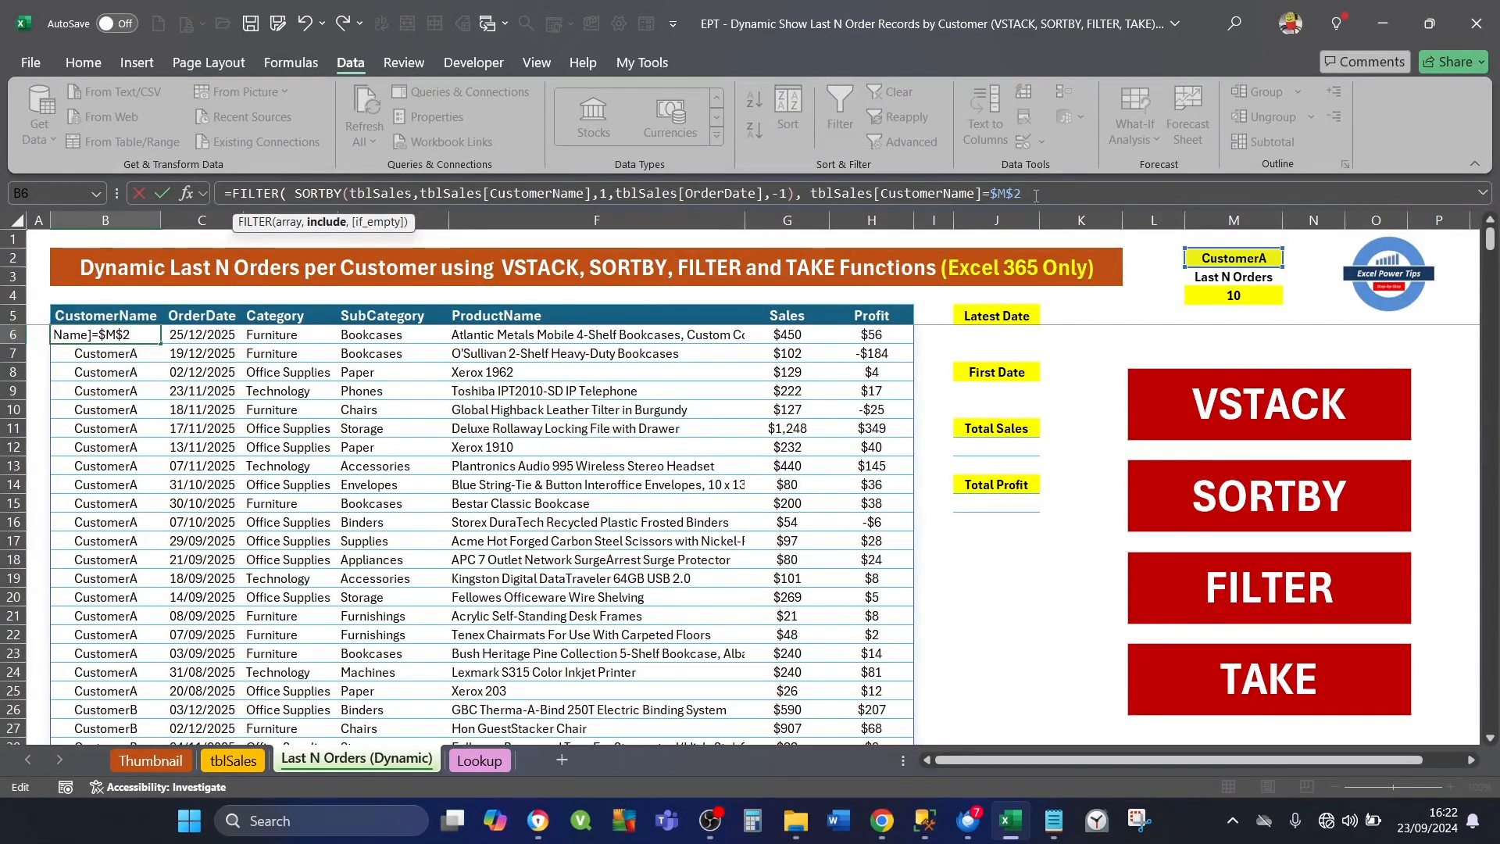
{"action": "key", "text": "Return"}
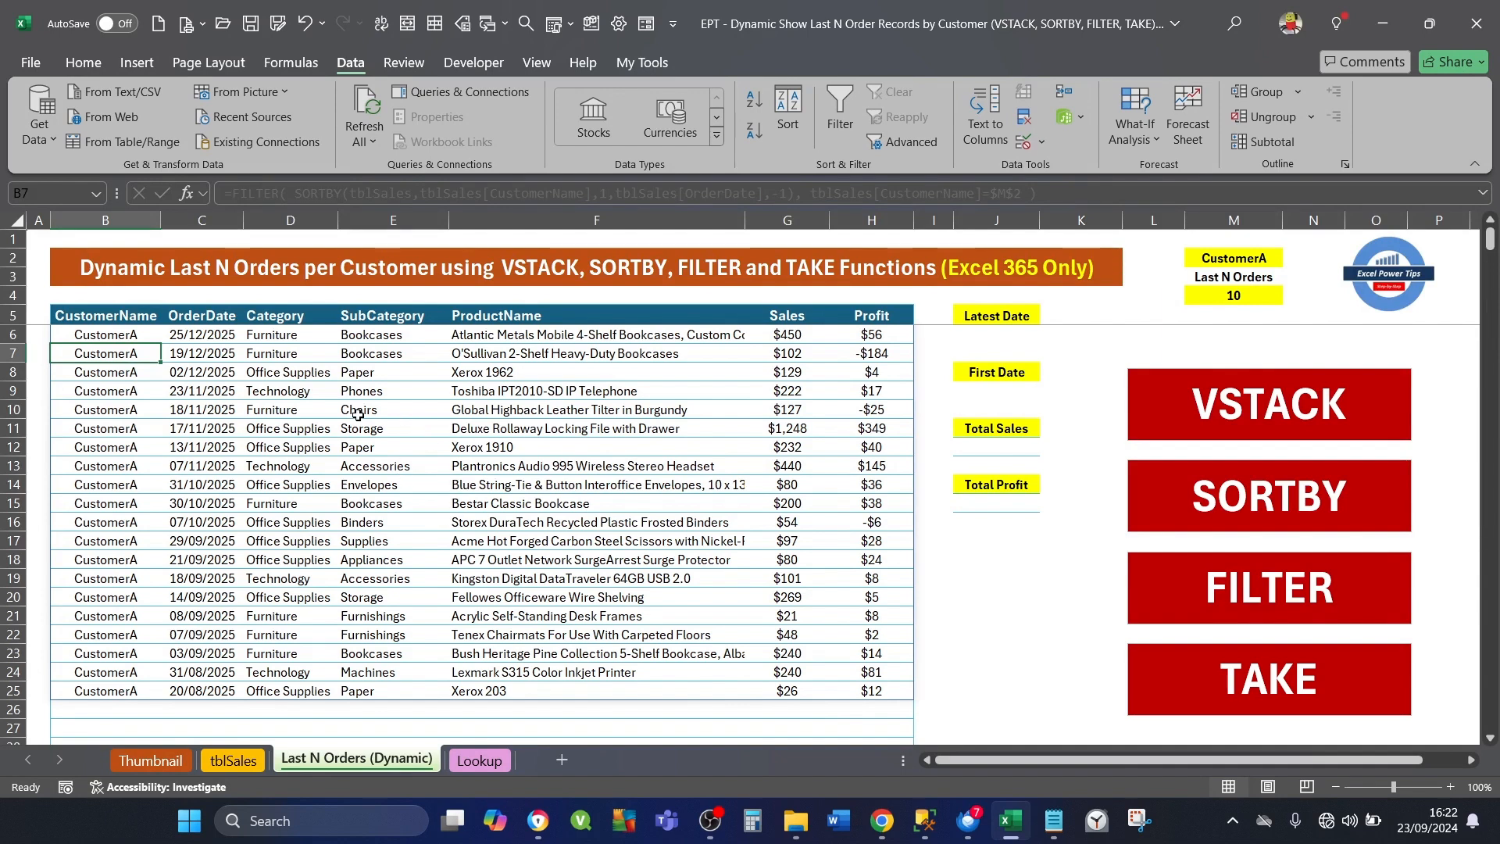
Choose CustomerD in cell M2 to test the filtered order list.
{"action": "left_click", "coordinate": [1204, 258]}
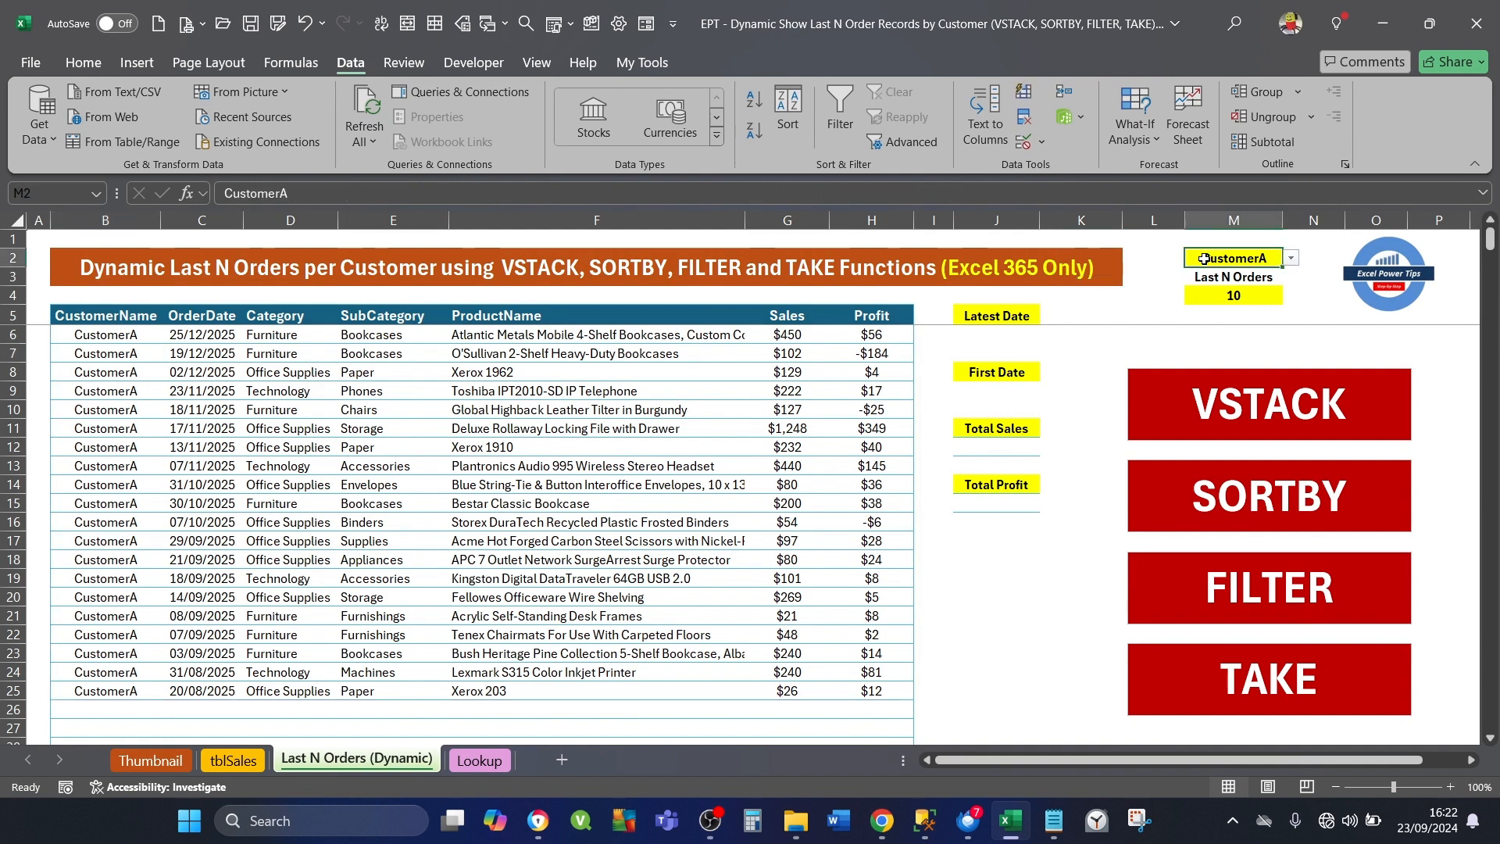
{"action": "left_click", "coordinate": [1292, 259]}
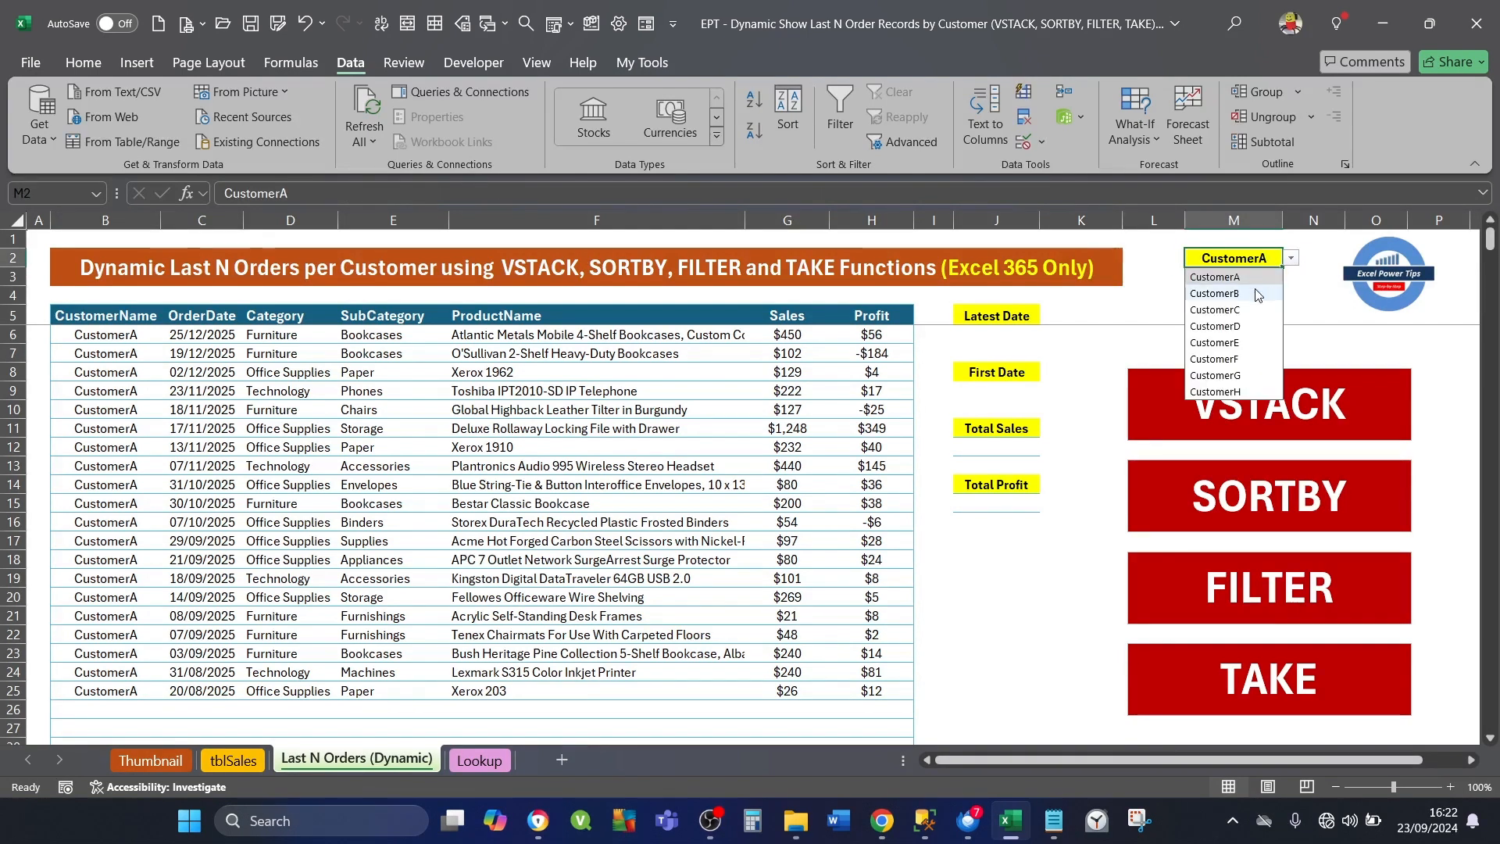
{"action": "left_click", "coordinate": [1243, 325]}
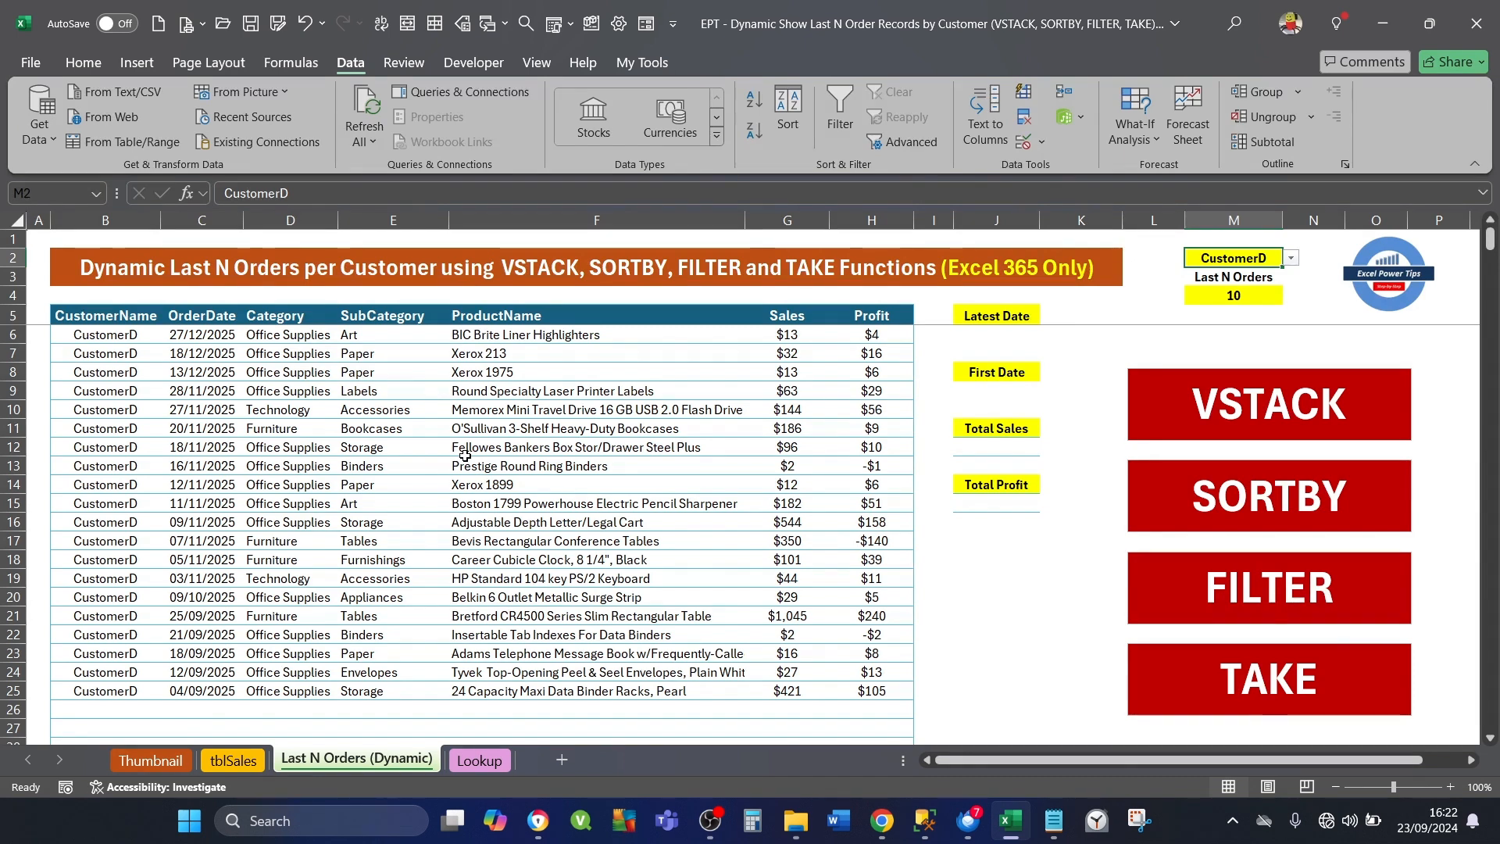
Wrap the FILTER formula in B6 in a TAKE function, using the FILTER result as its array argument.
{"action": "left_click", "coordinate": [98, 334]}
{"action": "left_click", "coordinate": [231, 197]}
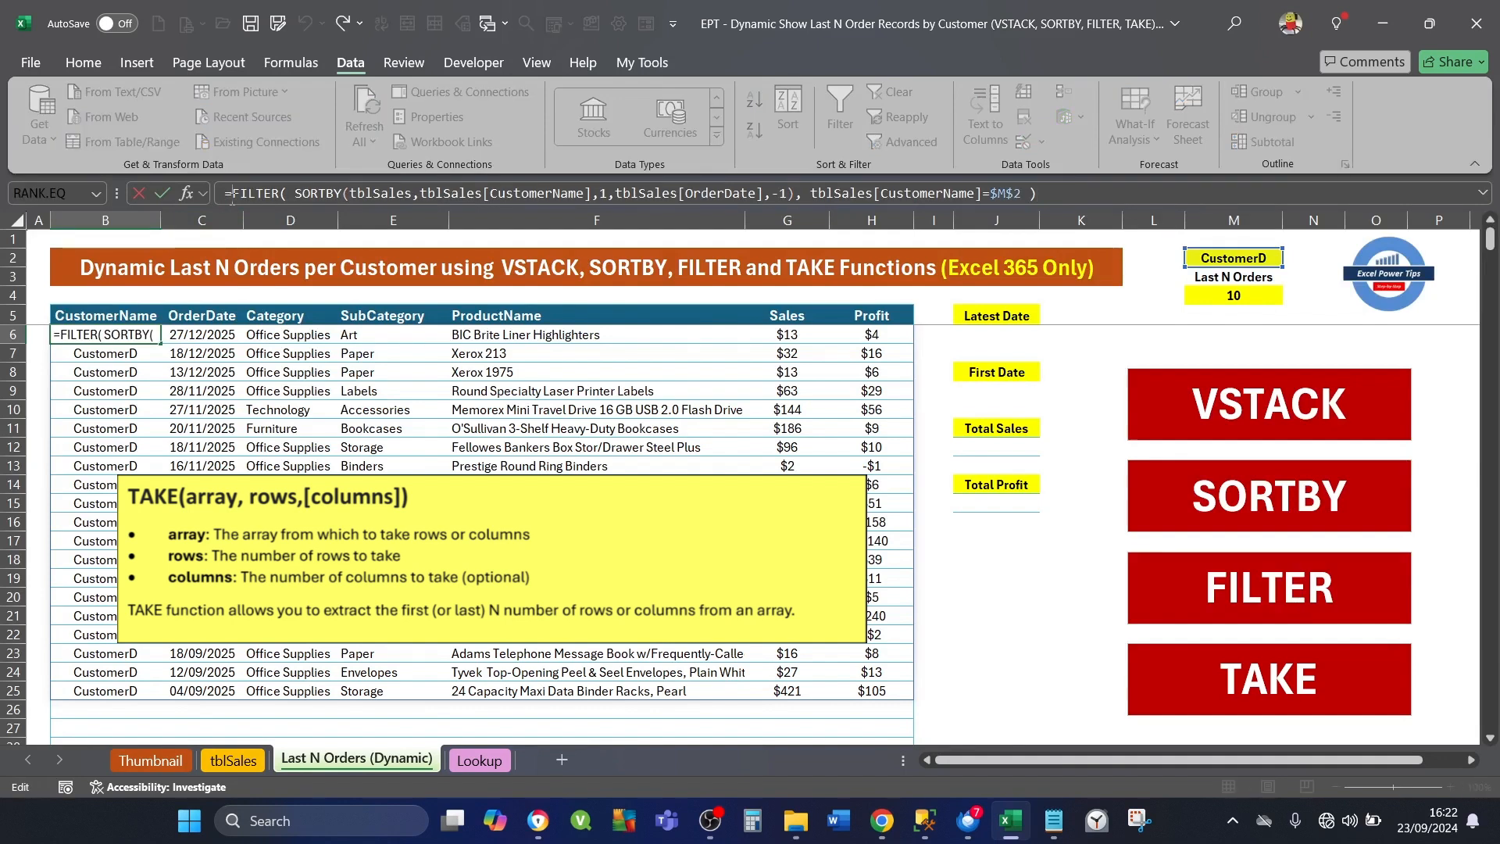
{"action": "type", "text": "T"}
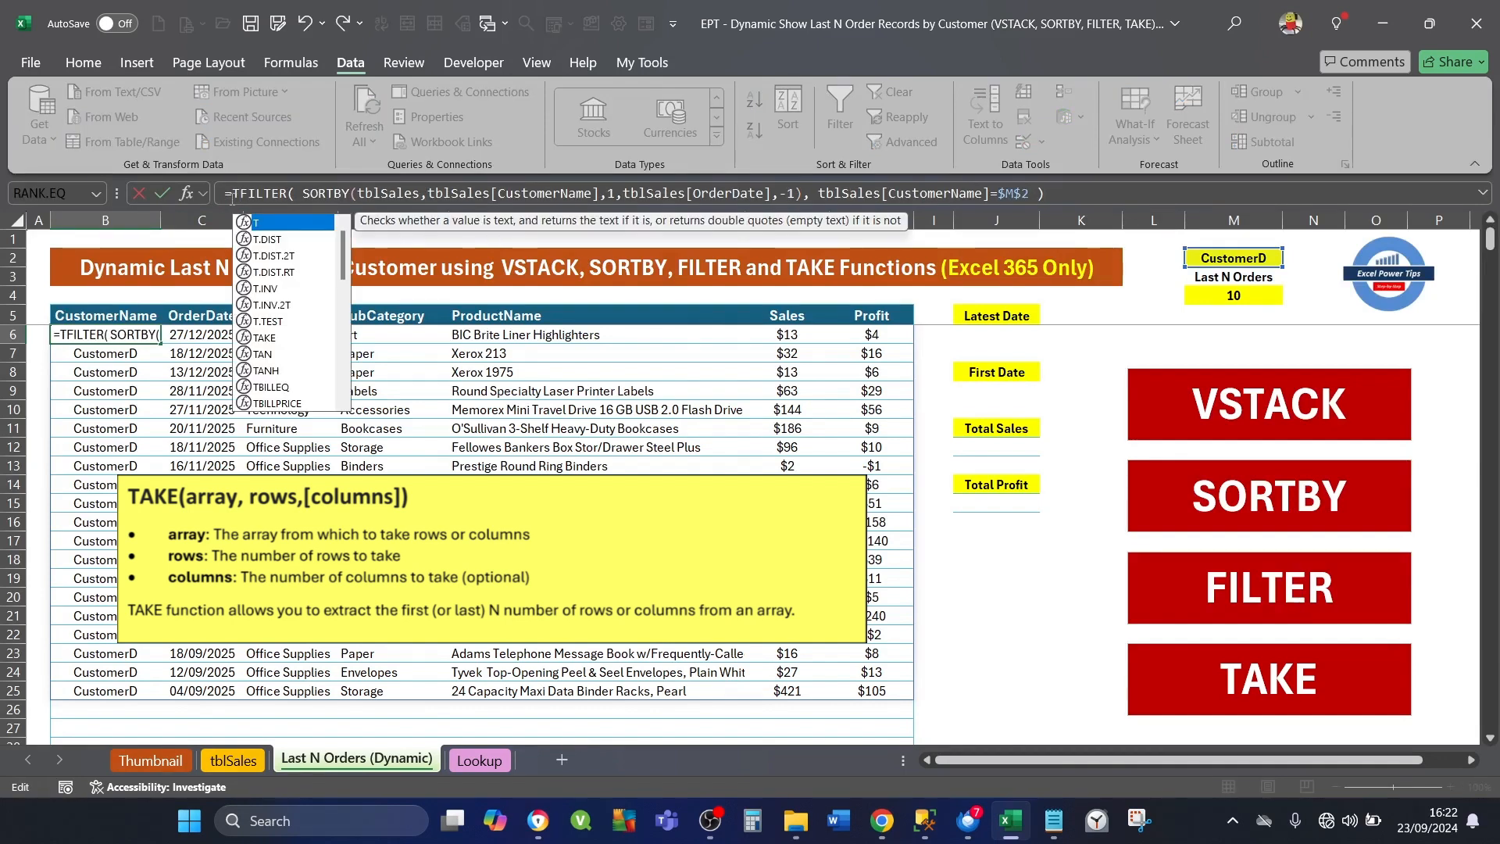
{"action": "type", "text": "A"}
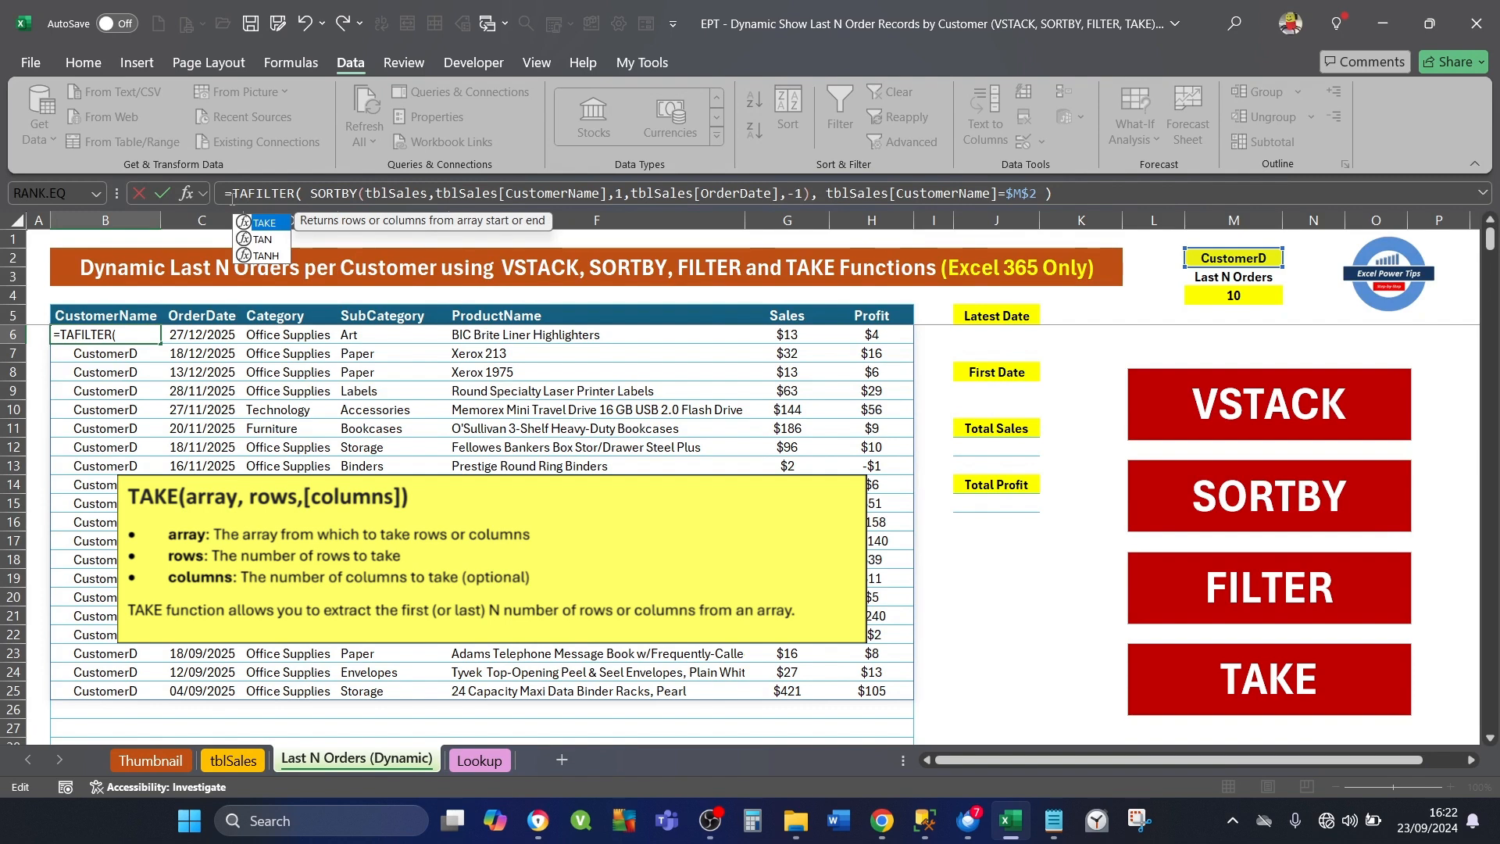
{"action": "type", "text": "KE"}
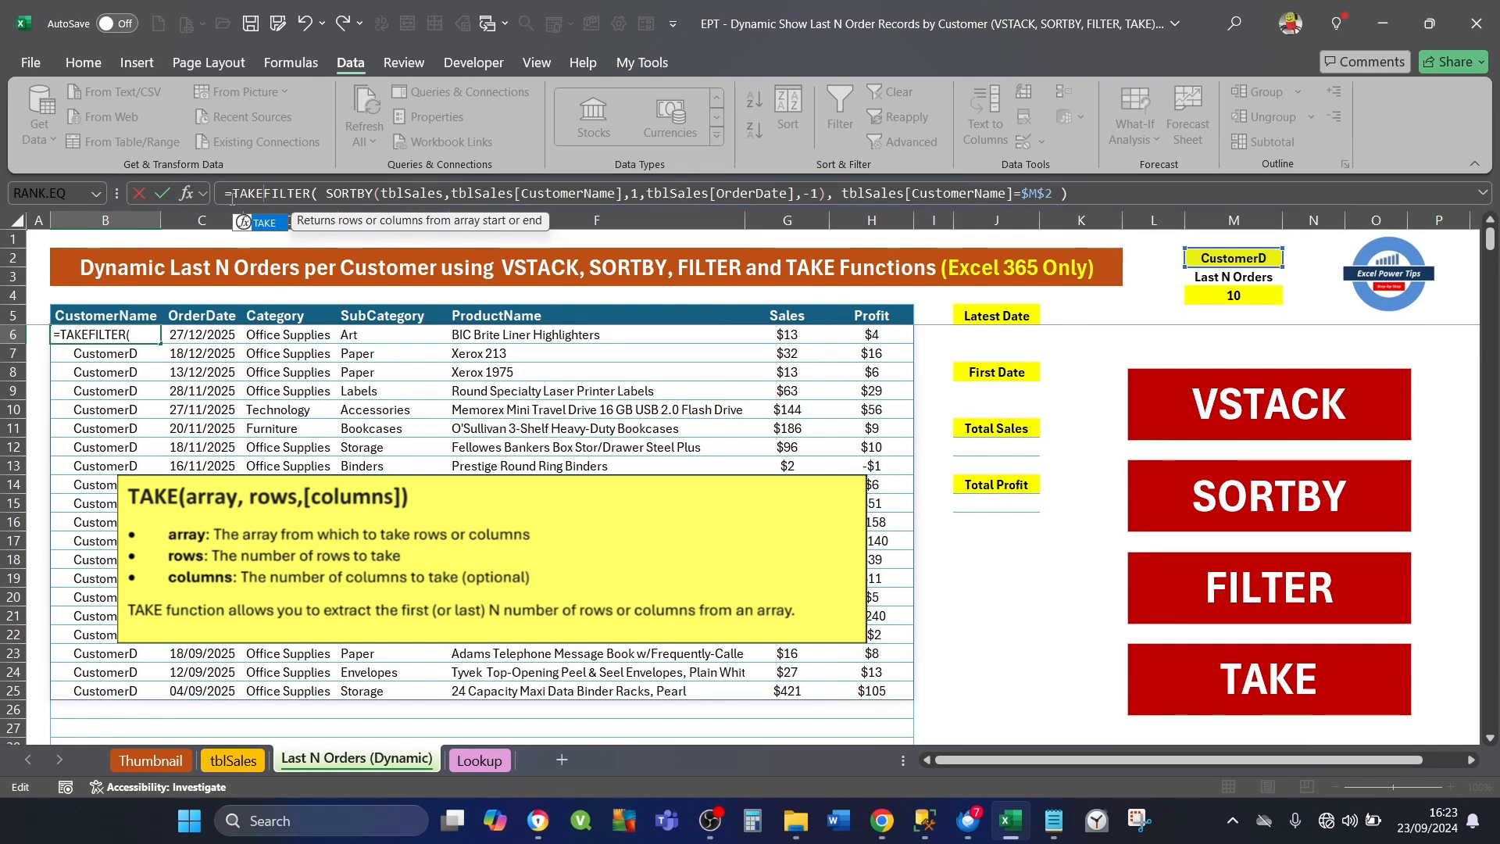
{"action": "key", "text": "Tab"}
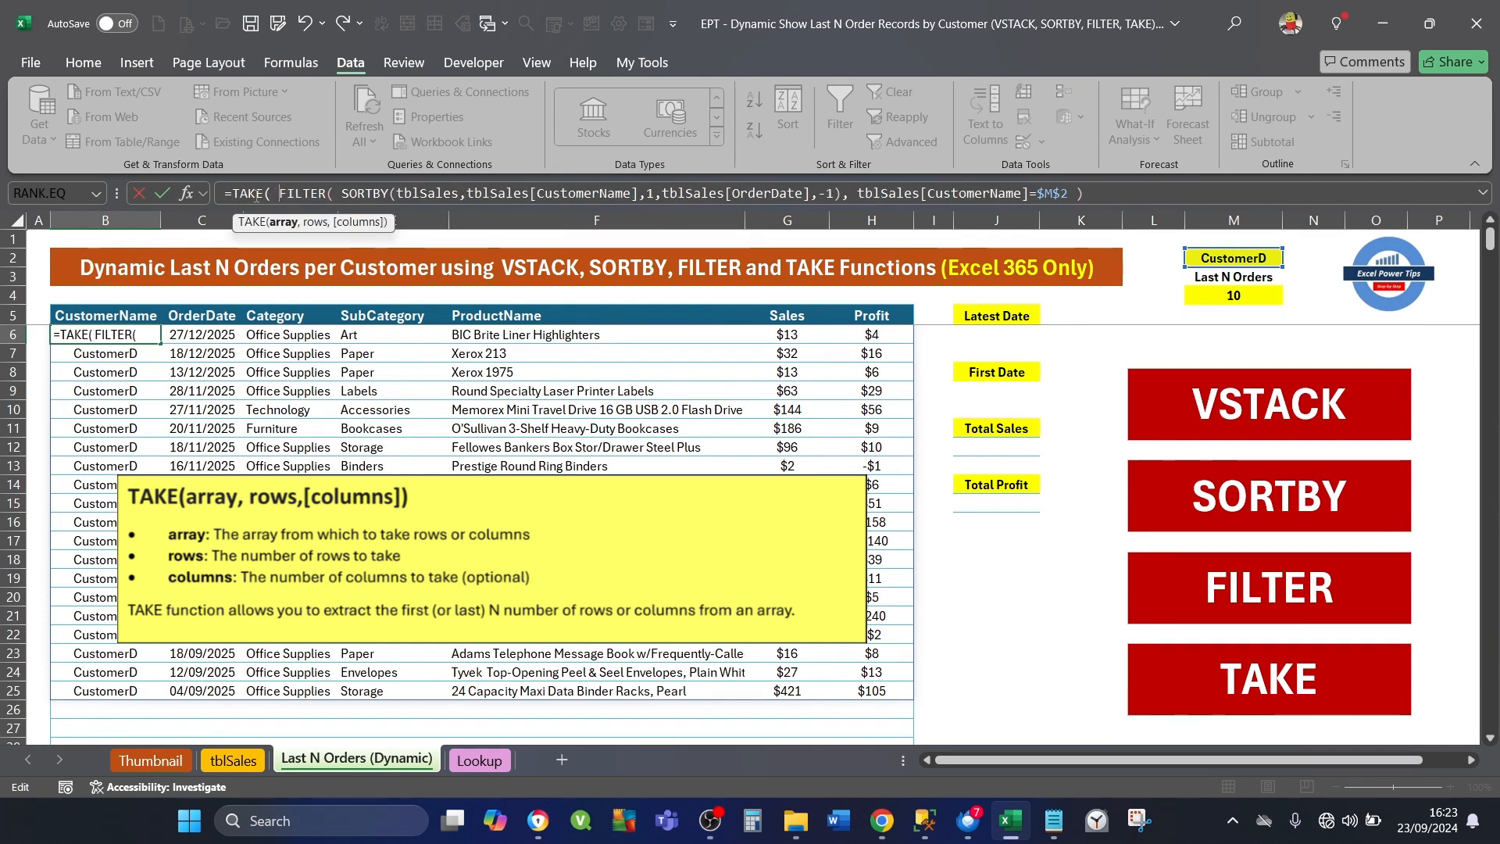
{"action": "left_click", "coordinate": [1091, 193]}
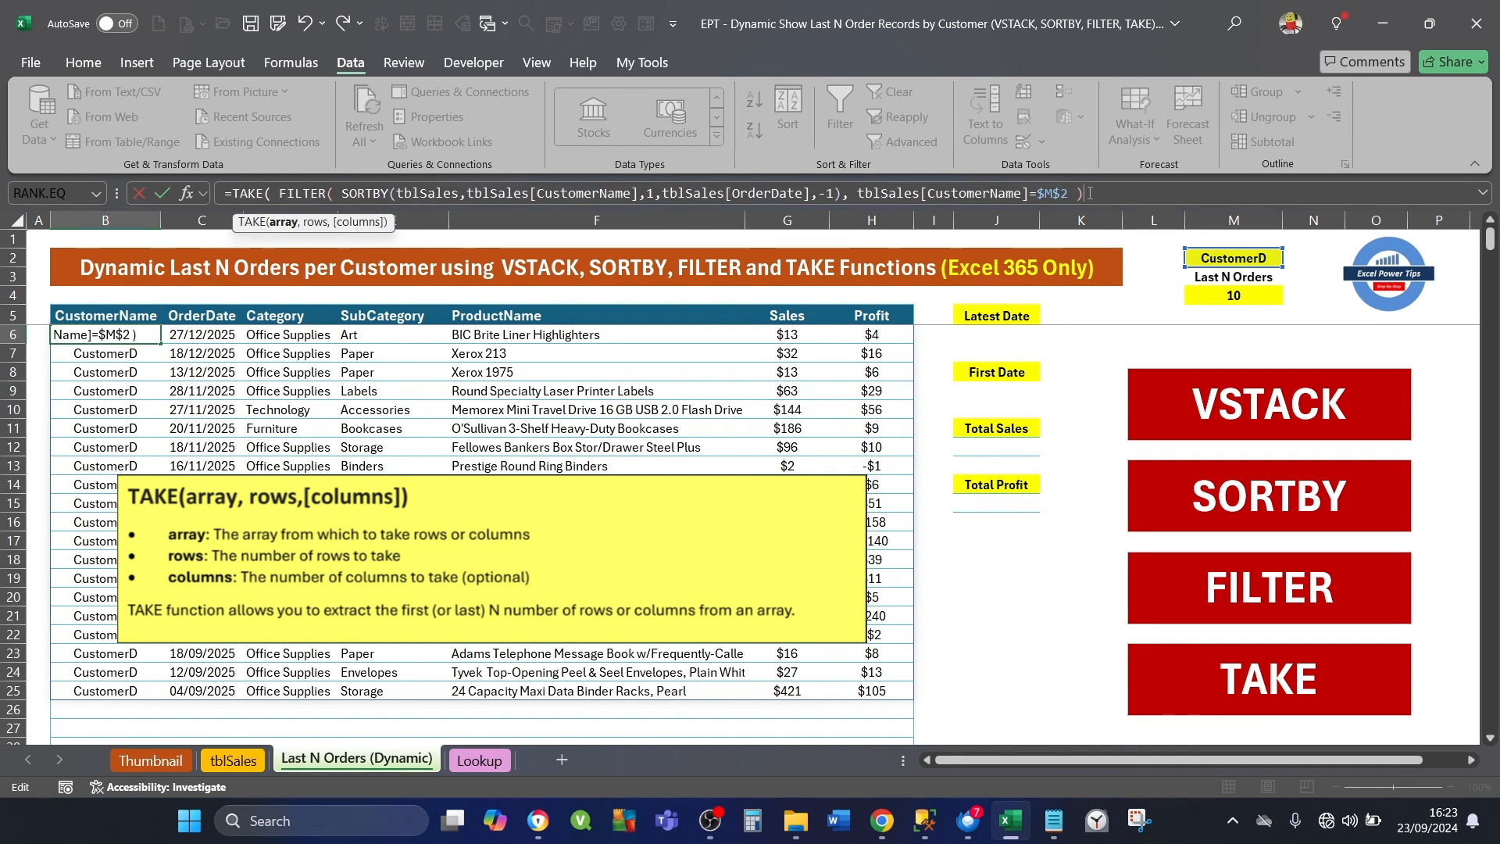
{"action": "type", "text": ","}
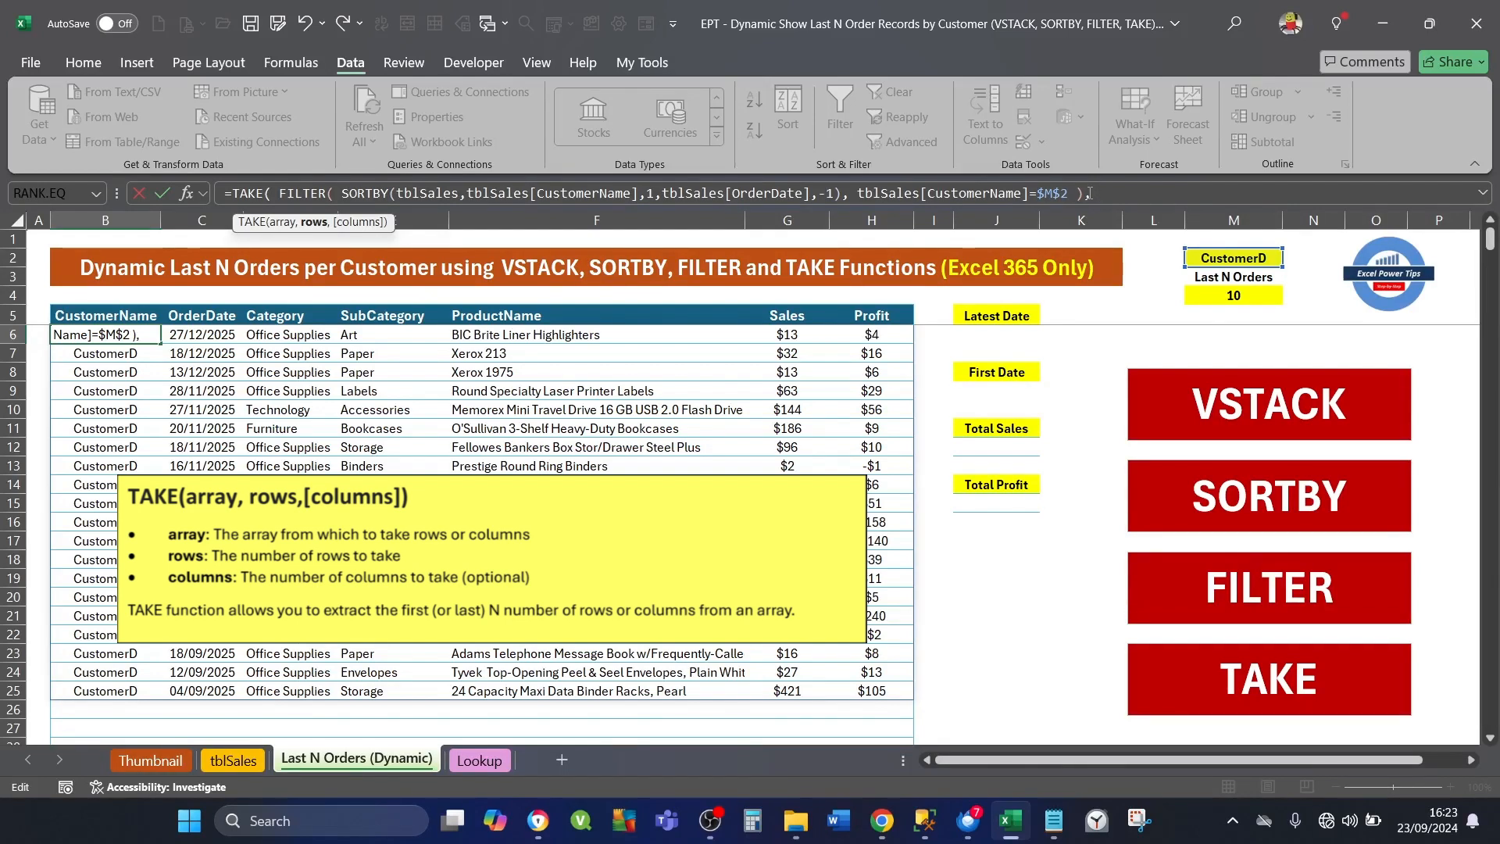
Set TAKE's rows argument to the absolute reference $M$4, close the function and enter the formula in B6.
{"action": "left_click", "coordinate": [1232, 299]}
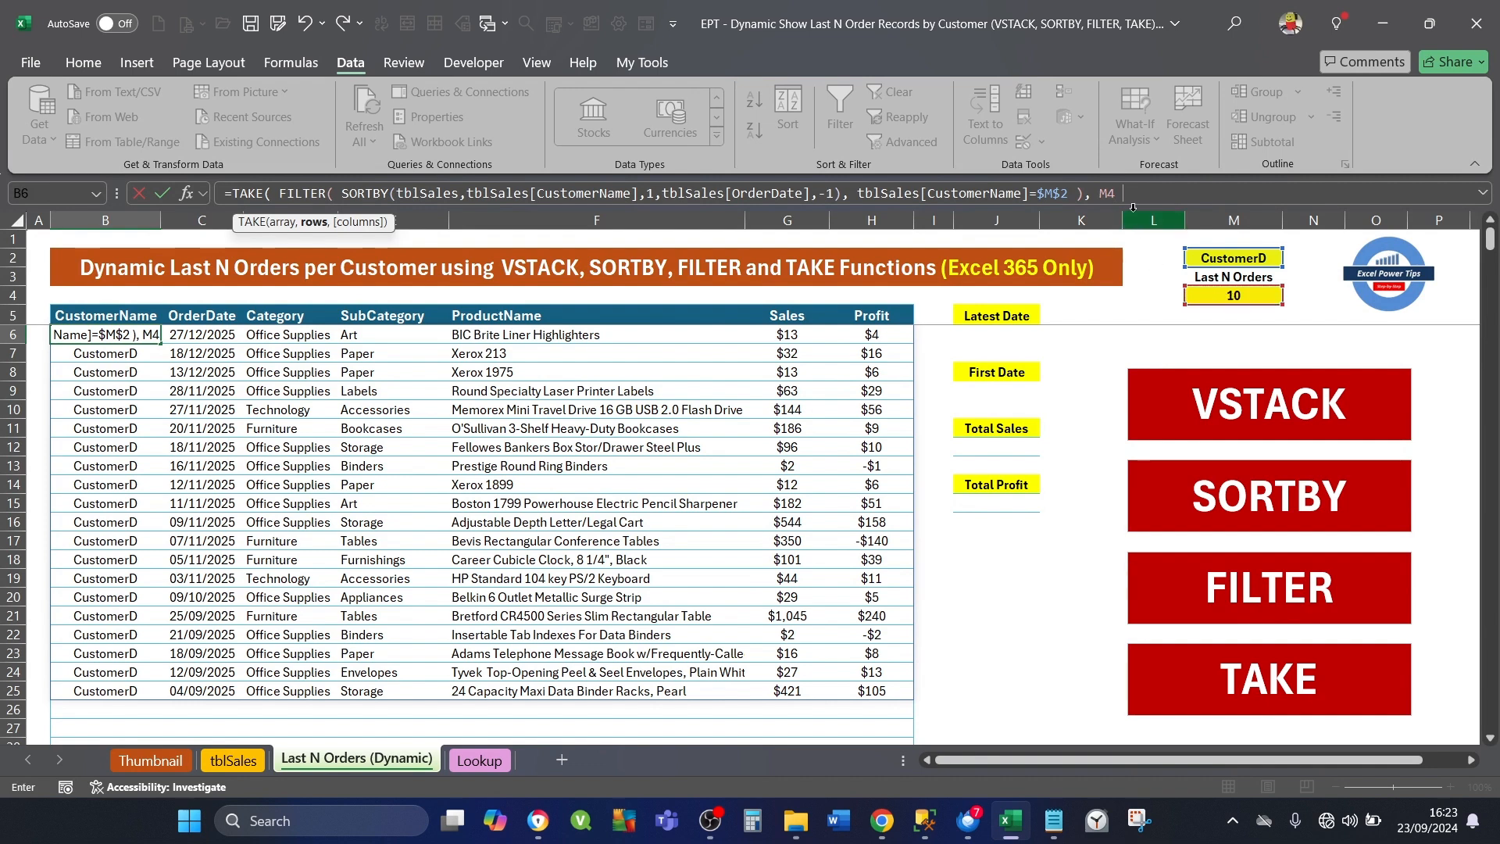
{"action": "type", "text": ")"}
{"action": "left_click", "coordinate": [1109, 195]}
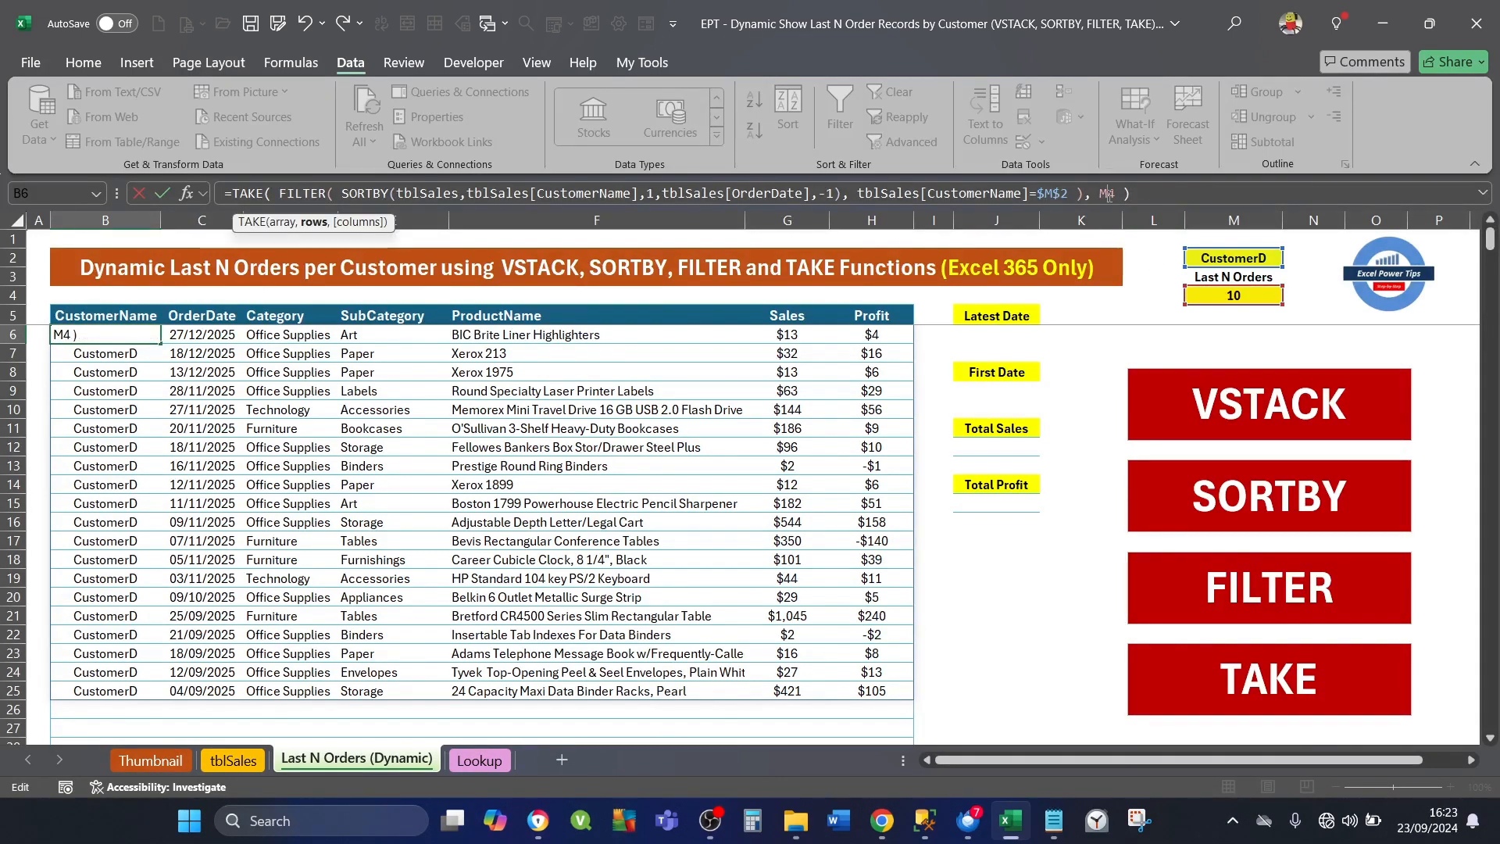
{"action": "key", "text": "F4"}
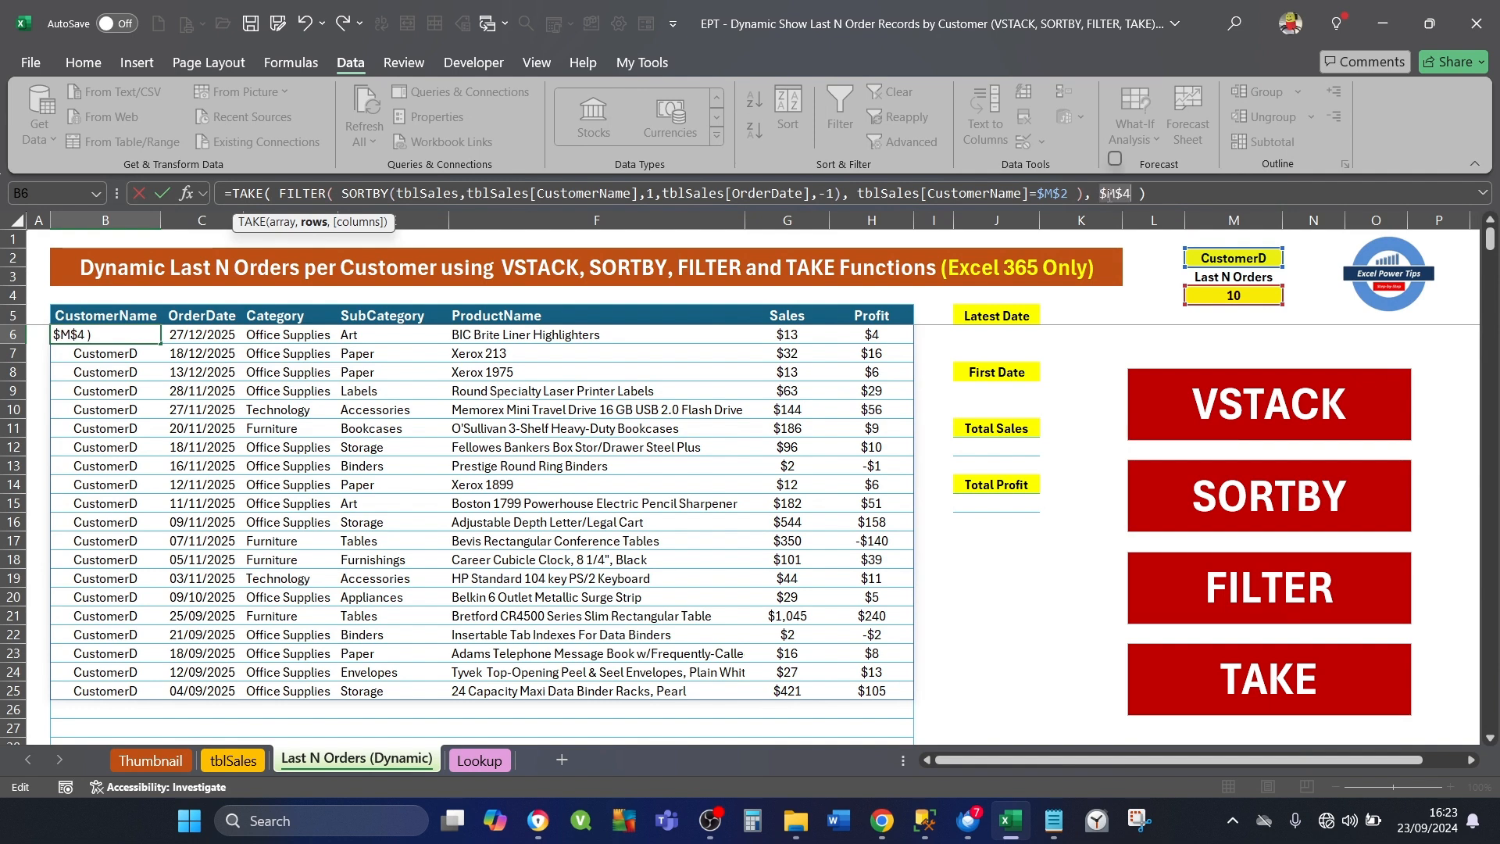
{"action": "left_click", "coordinate": [166, 192]}
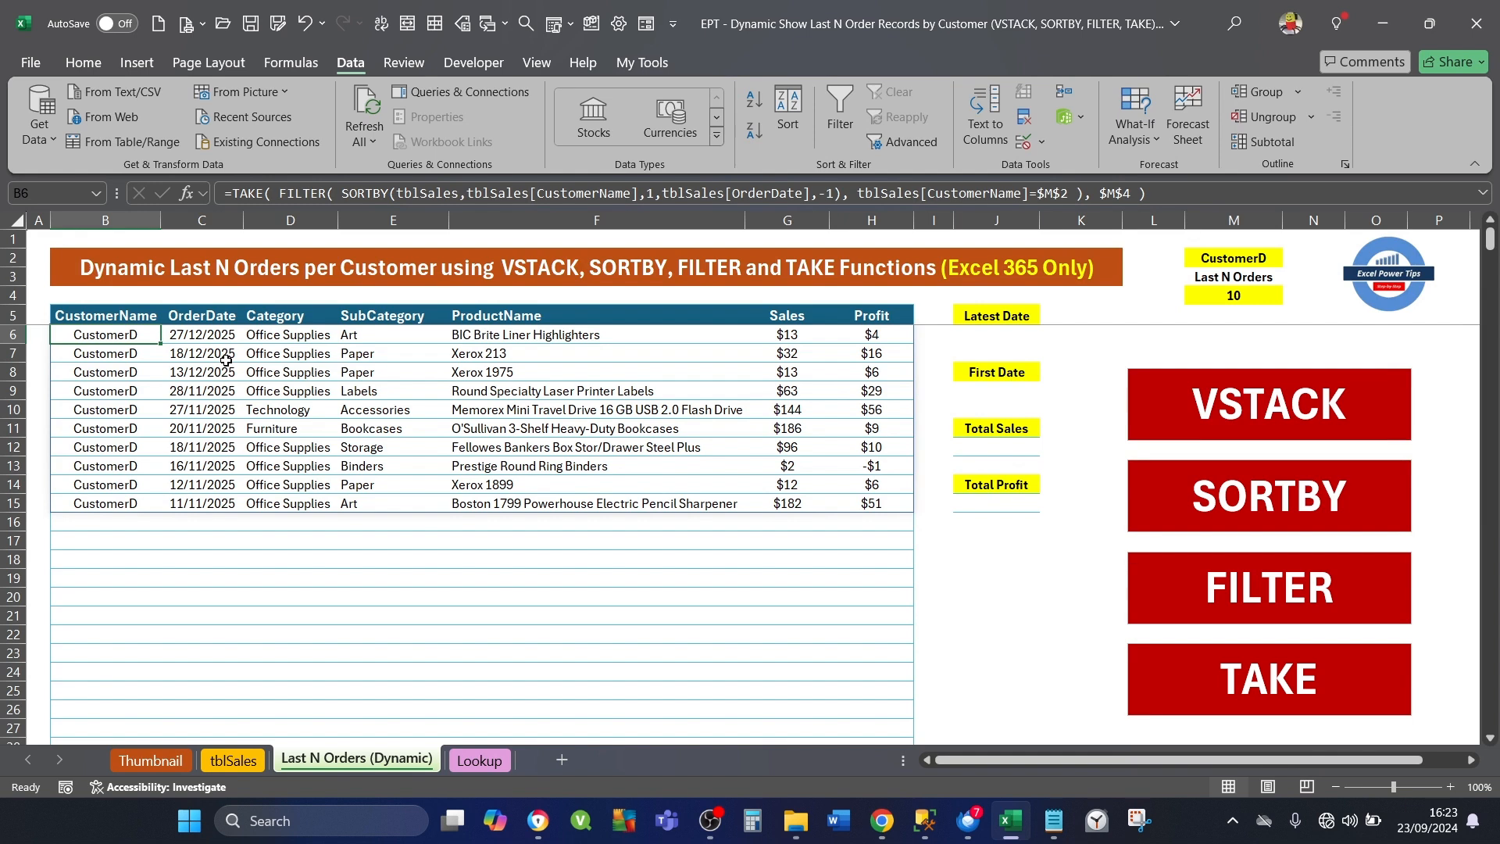
Choose CustomerG in cell M2 and set the Last N Orders value in M4 to 5.
{"action": "left_click", "coordinate": [1266, 257]}
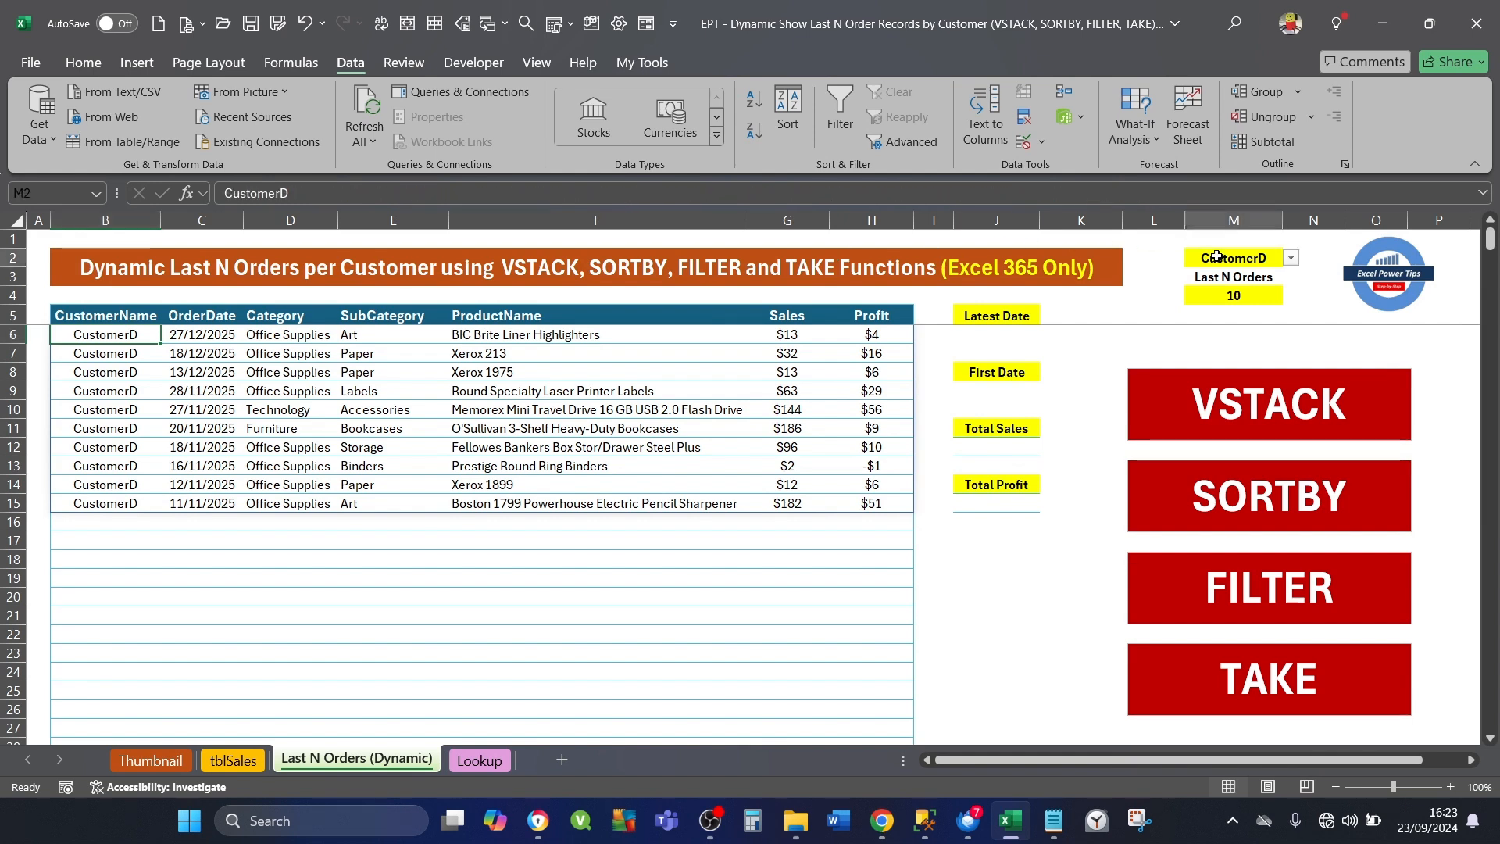
{"action": "left_click", "coordinate": [1292, 257]}
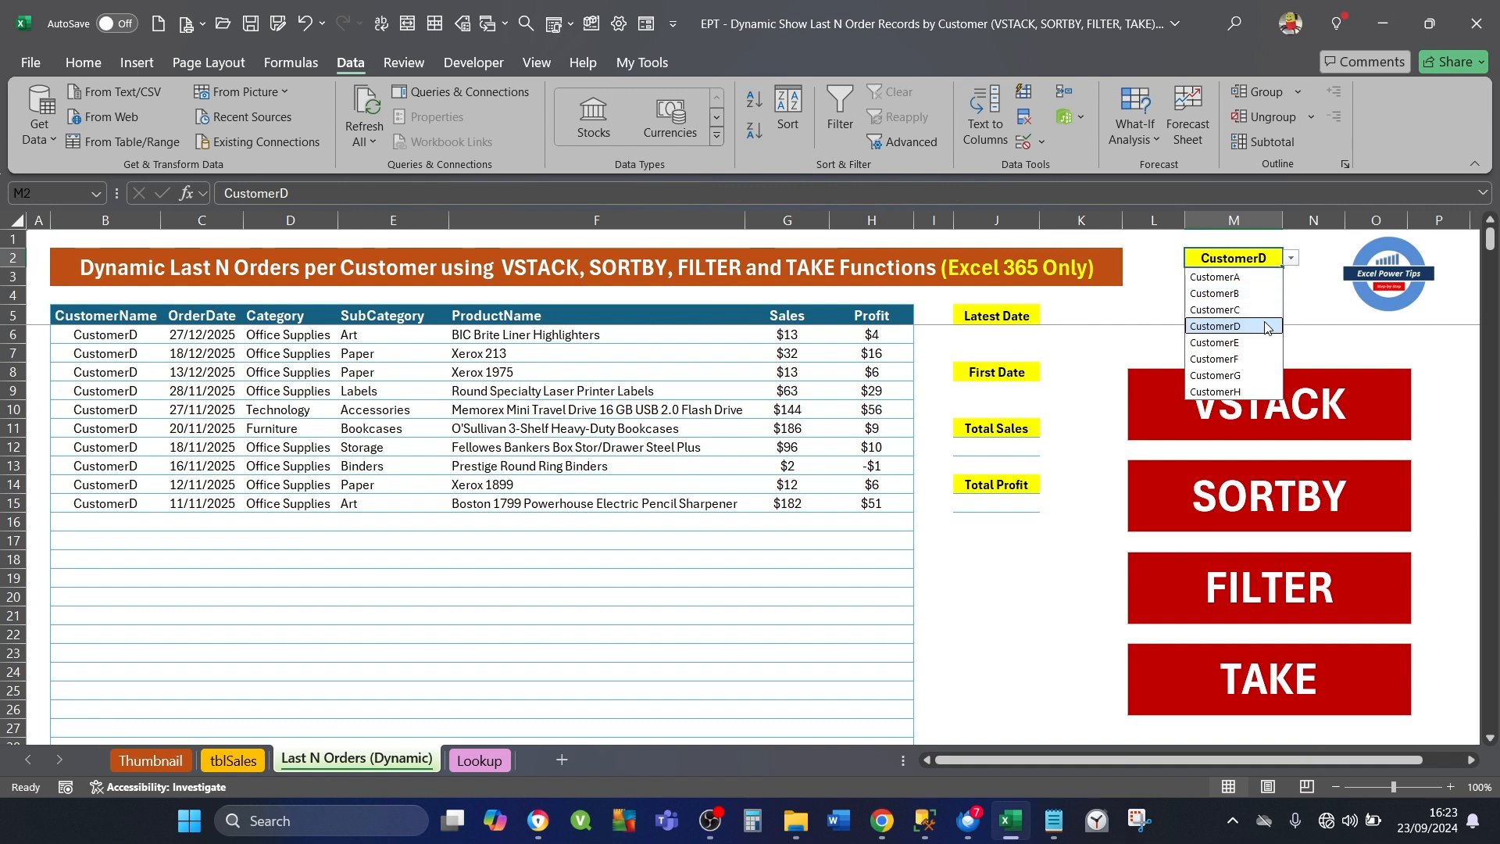
{"action": "left_click", "coordinate": [1236, 373]}
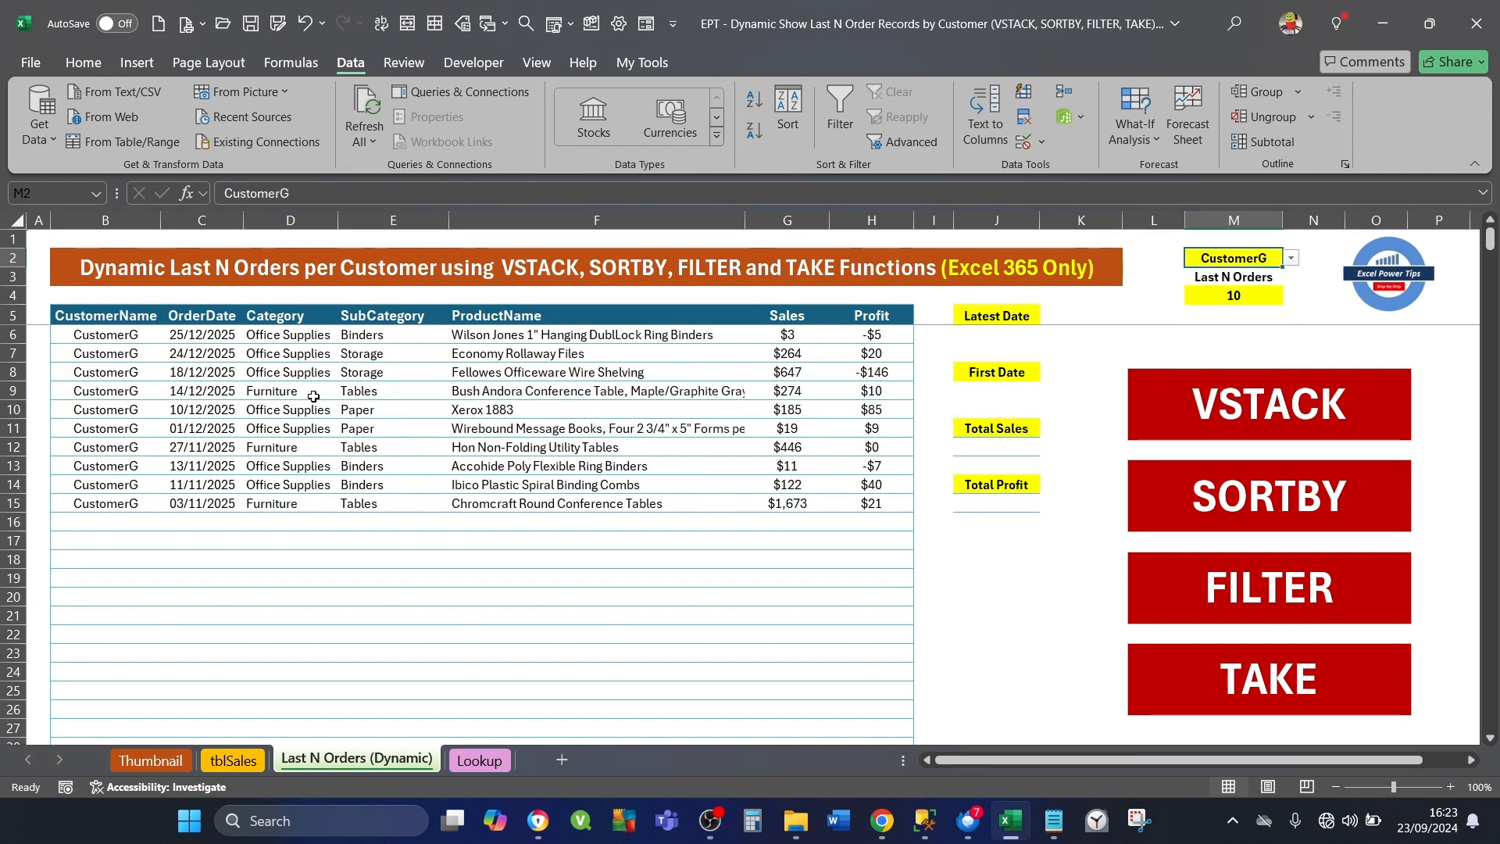
{"action": "left_click", "coordinate": [1242, 299]}
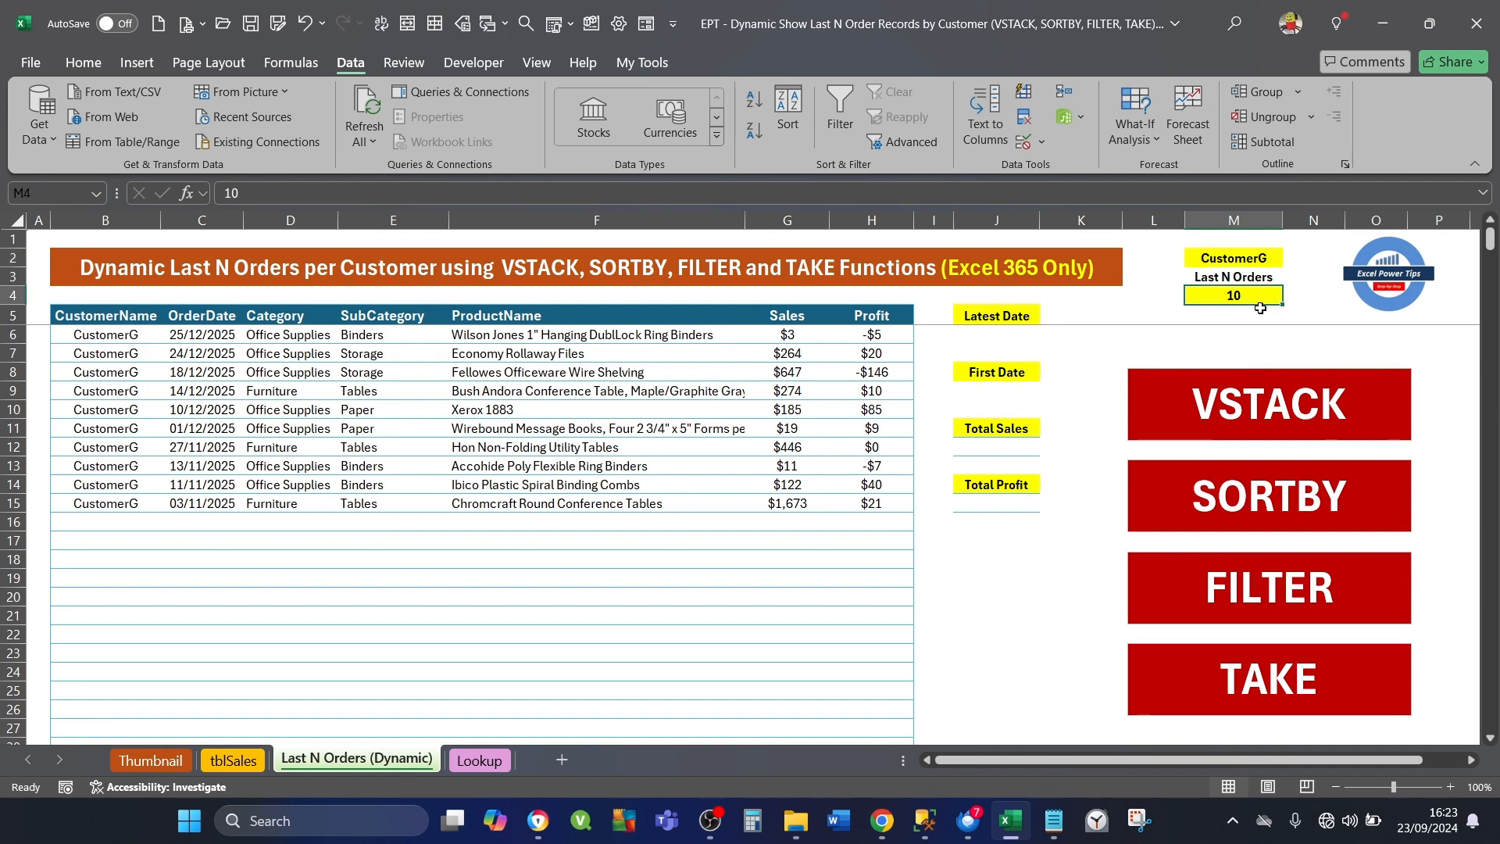
{"action": "type", "text": "5"}
{"action": "key", "text": "Return"}
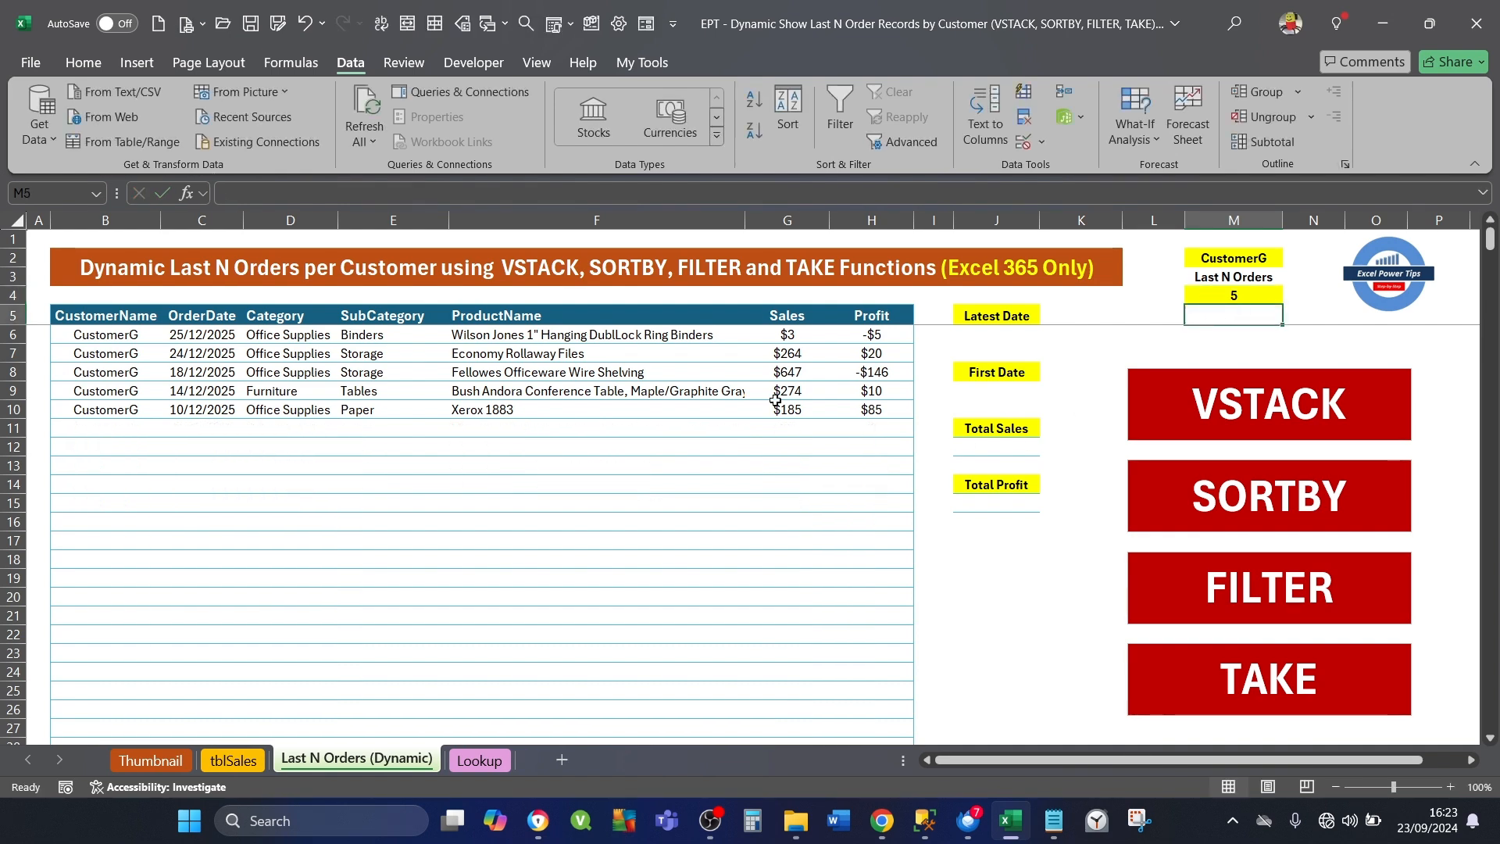
Inspect the Latest Date, First Date, Total Sales and Total Profit formulas in cells J6, J9, J12 and J15.
{"action": "left_click", "coordinate": [1243, 257]}
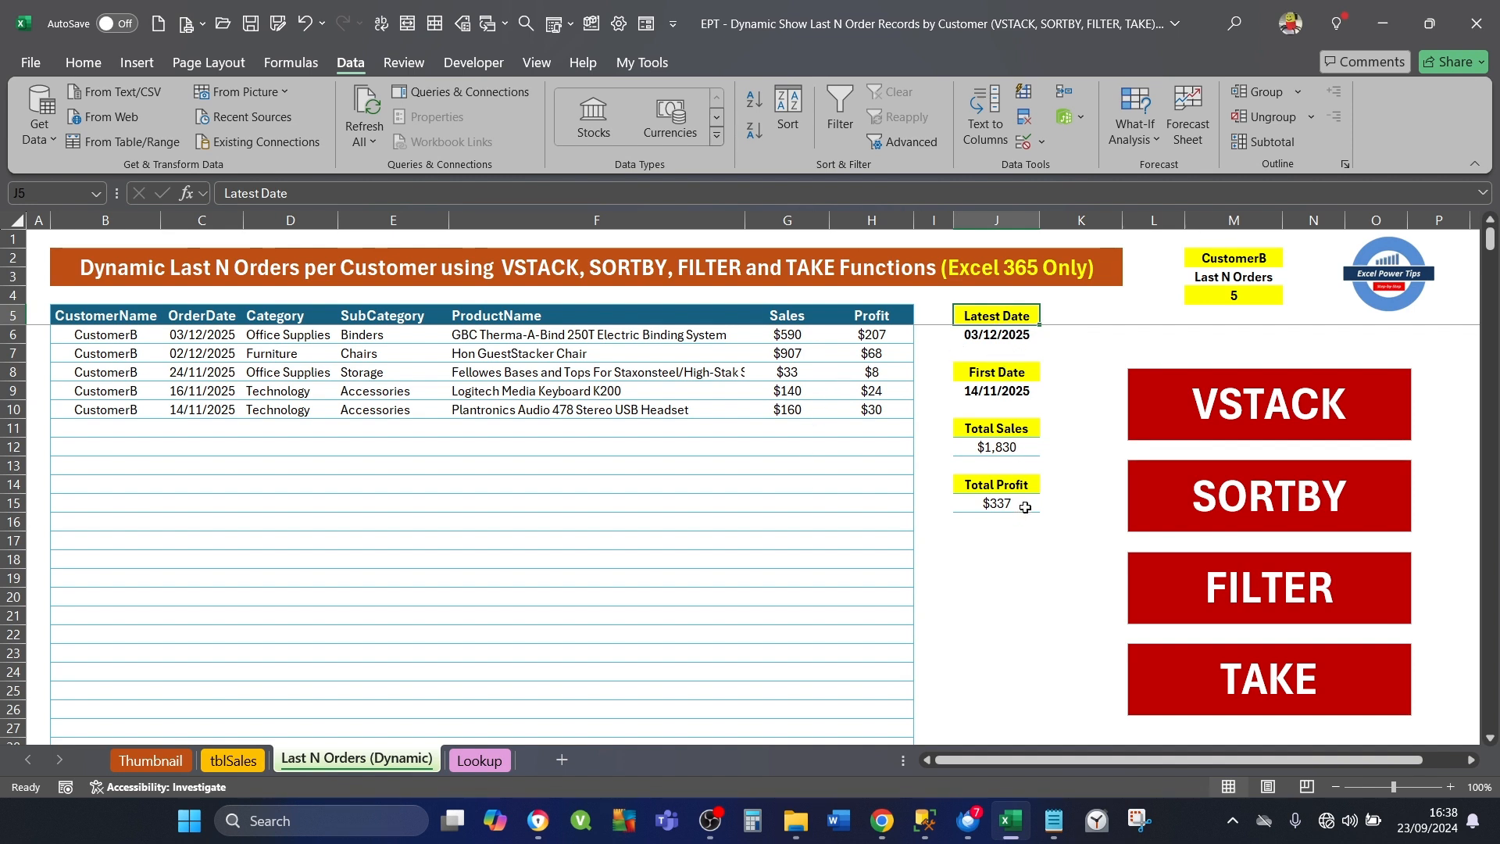
{"action": "left_click", "coordinate": [985, 334]}
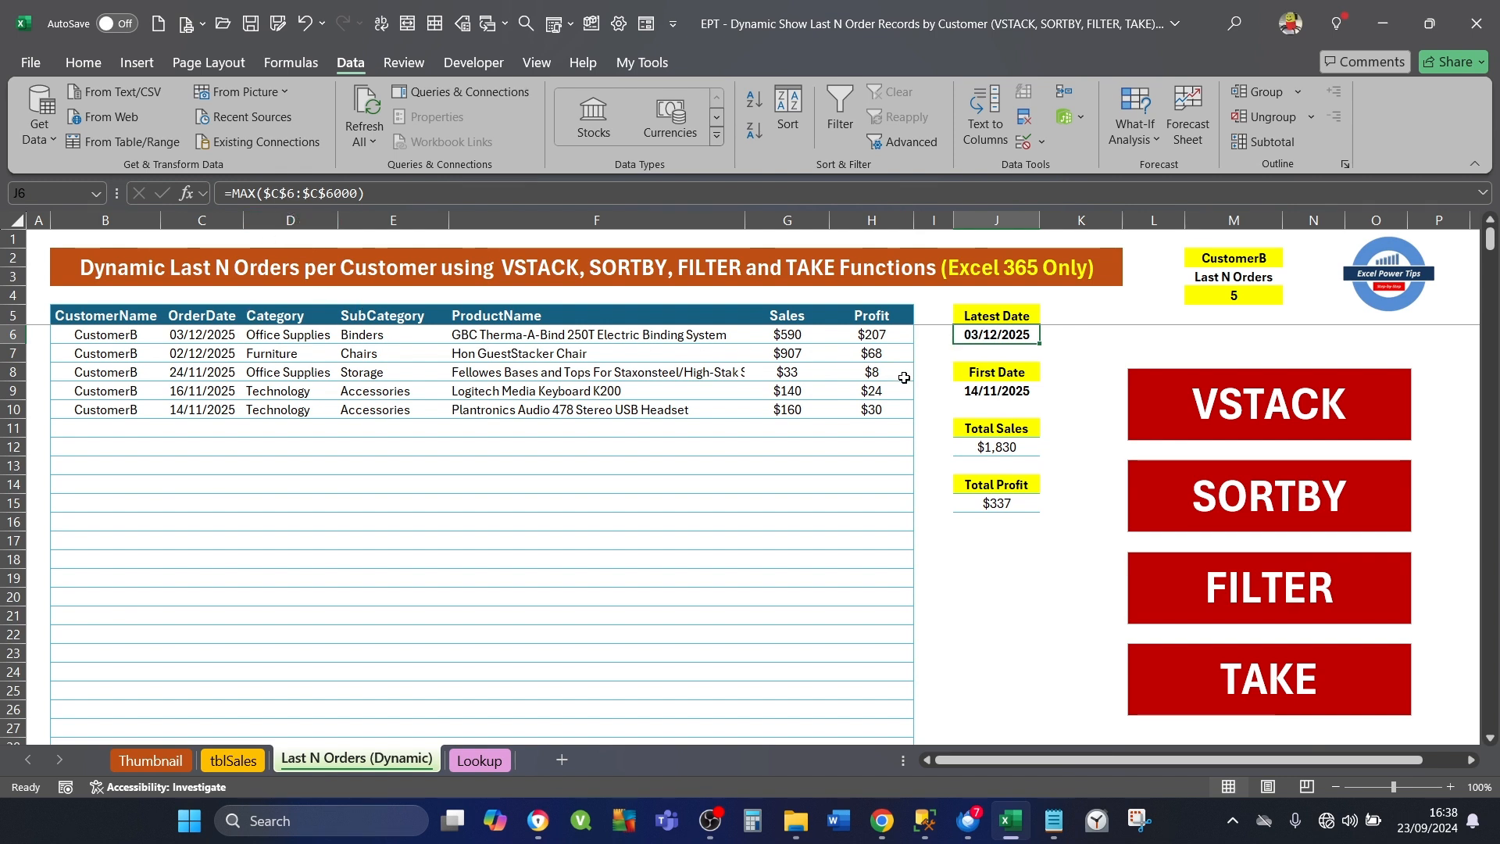
{"action": "left_click", "coordinate": [983, 390]}
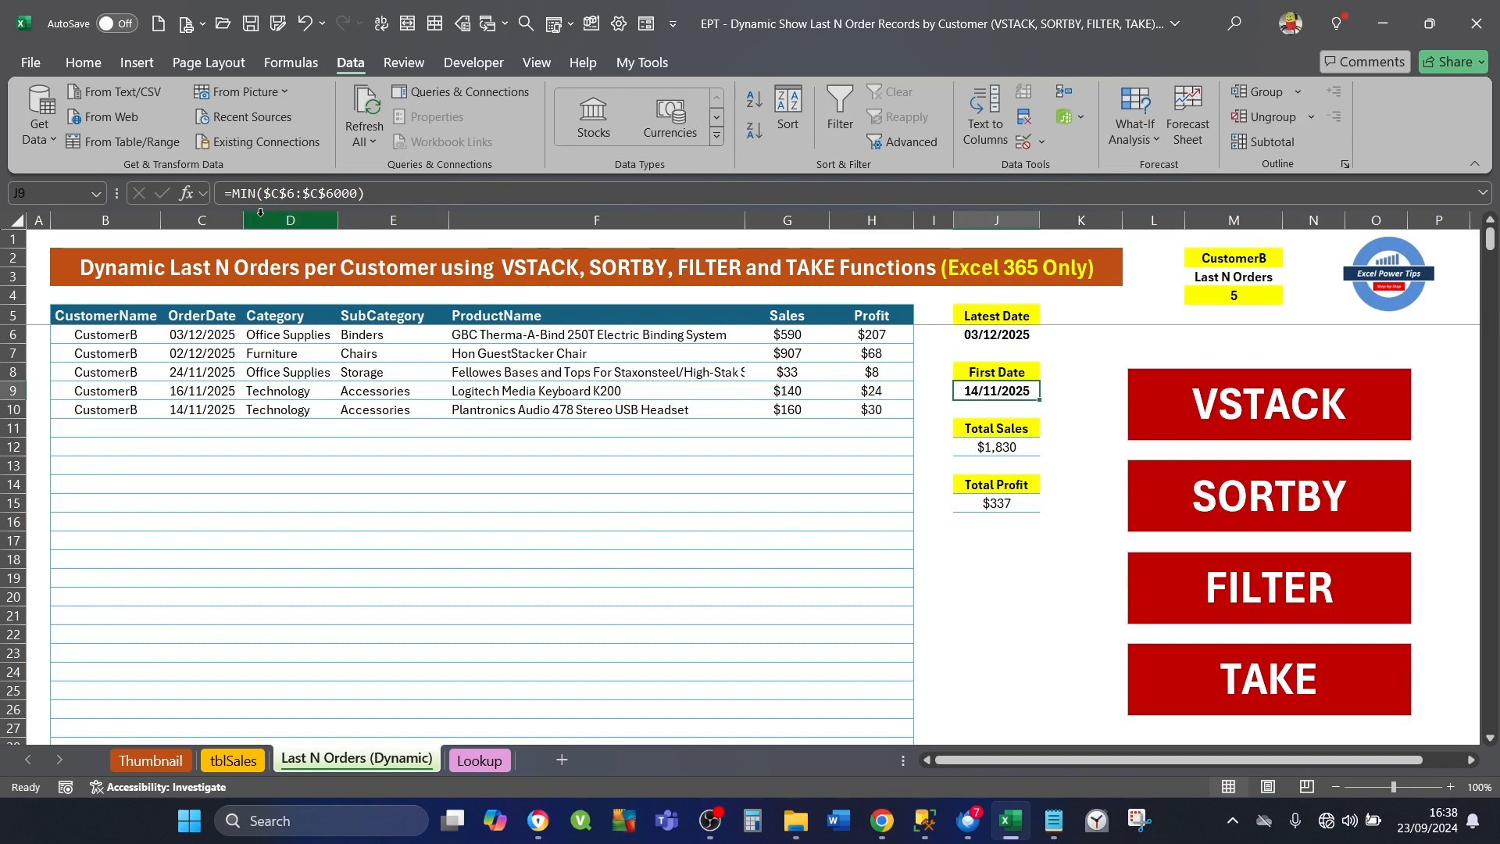
{"action": "left_click", "coordinate": [989, 444]}
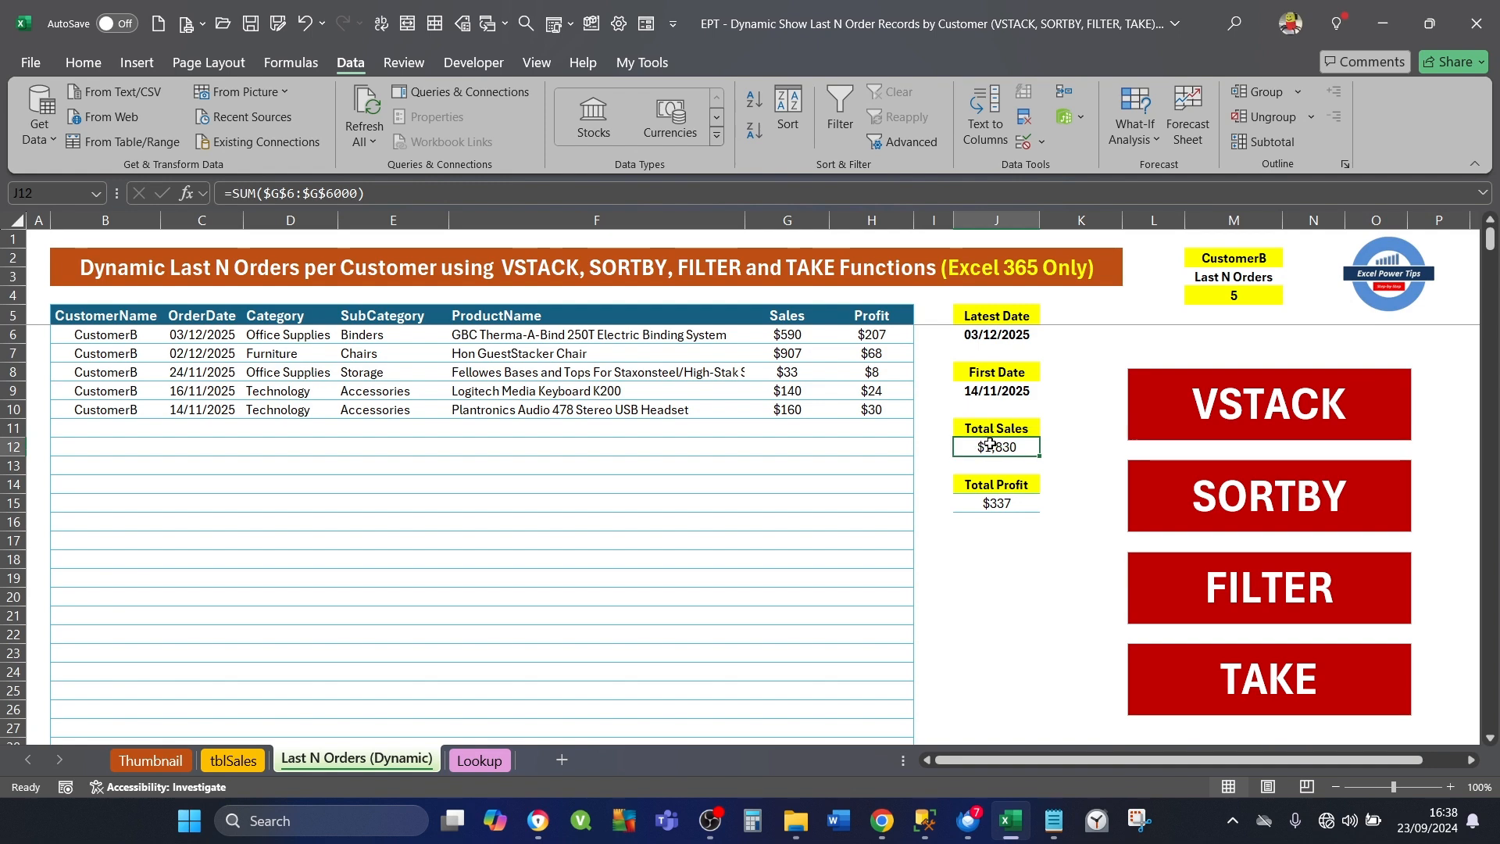
{"action": "left_click", "coordinate": [989, 504]}
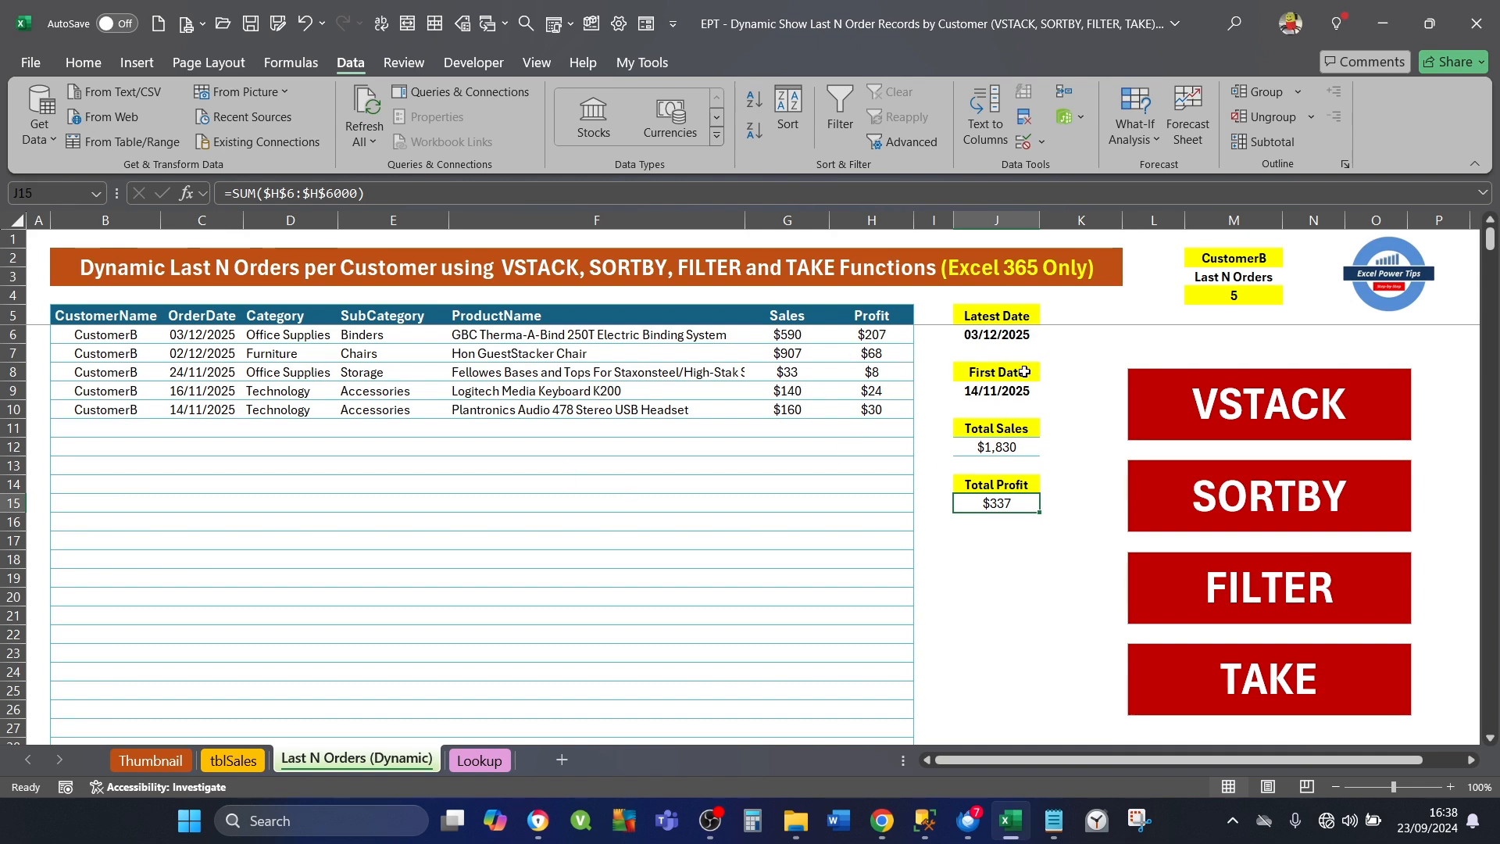
Choose CustomerA in cell M2 and set the Last N Orders value in M4 to 10.
{"action": "left_click", "coordinate": [1225, 261]}
{"action": "left_click", "coordinate": [1292, 261]}
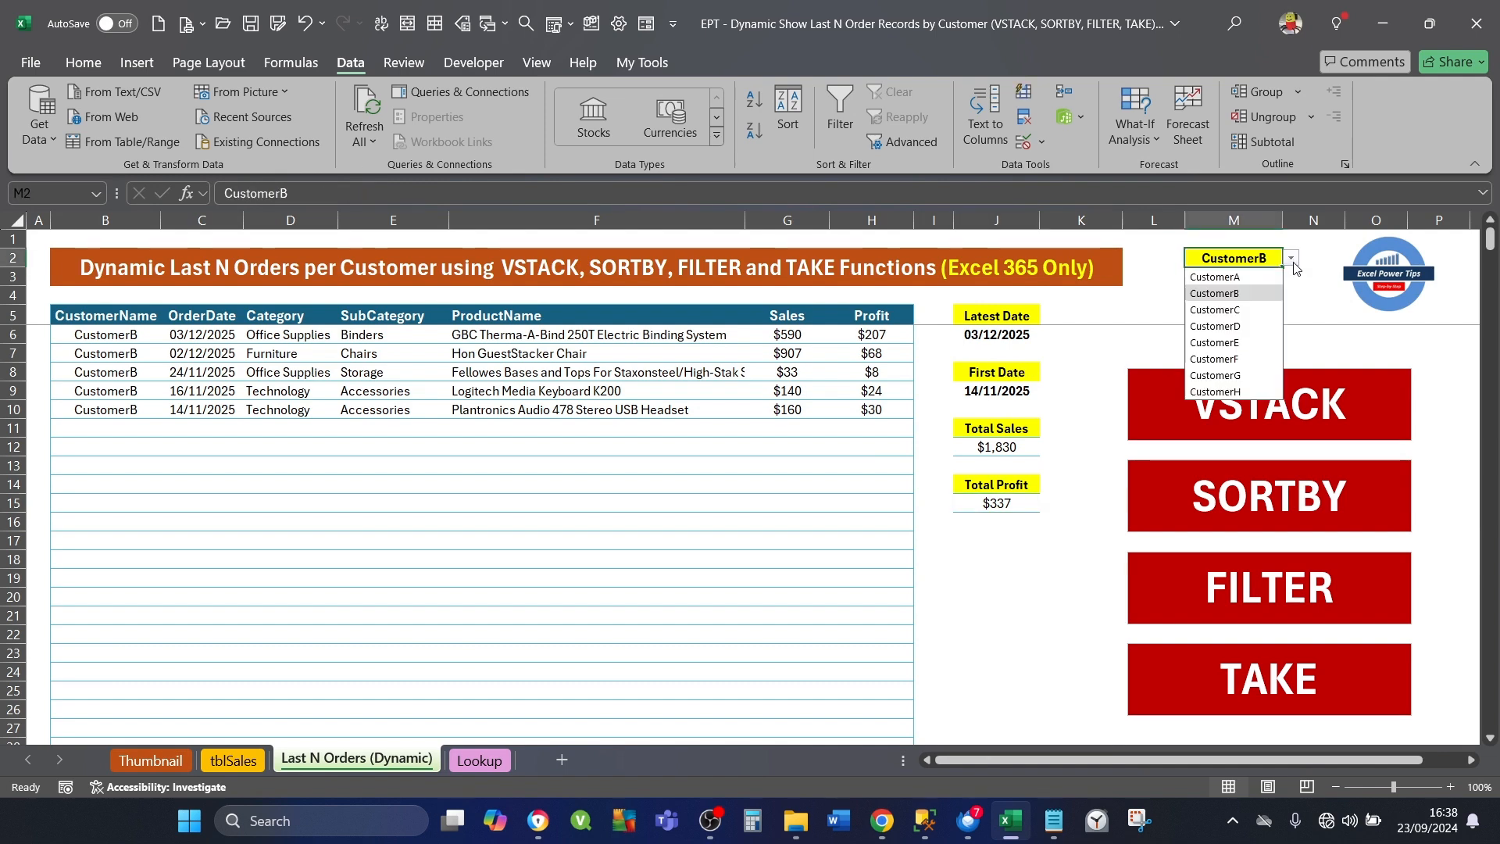
{"action": "left_click", "coordinate": [1262, 279]}
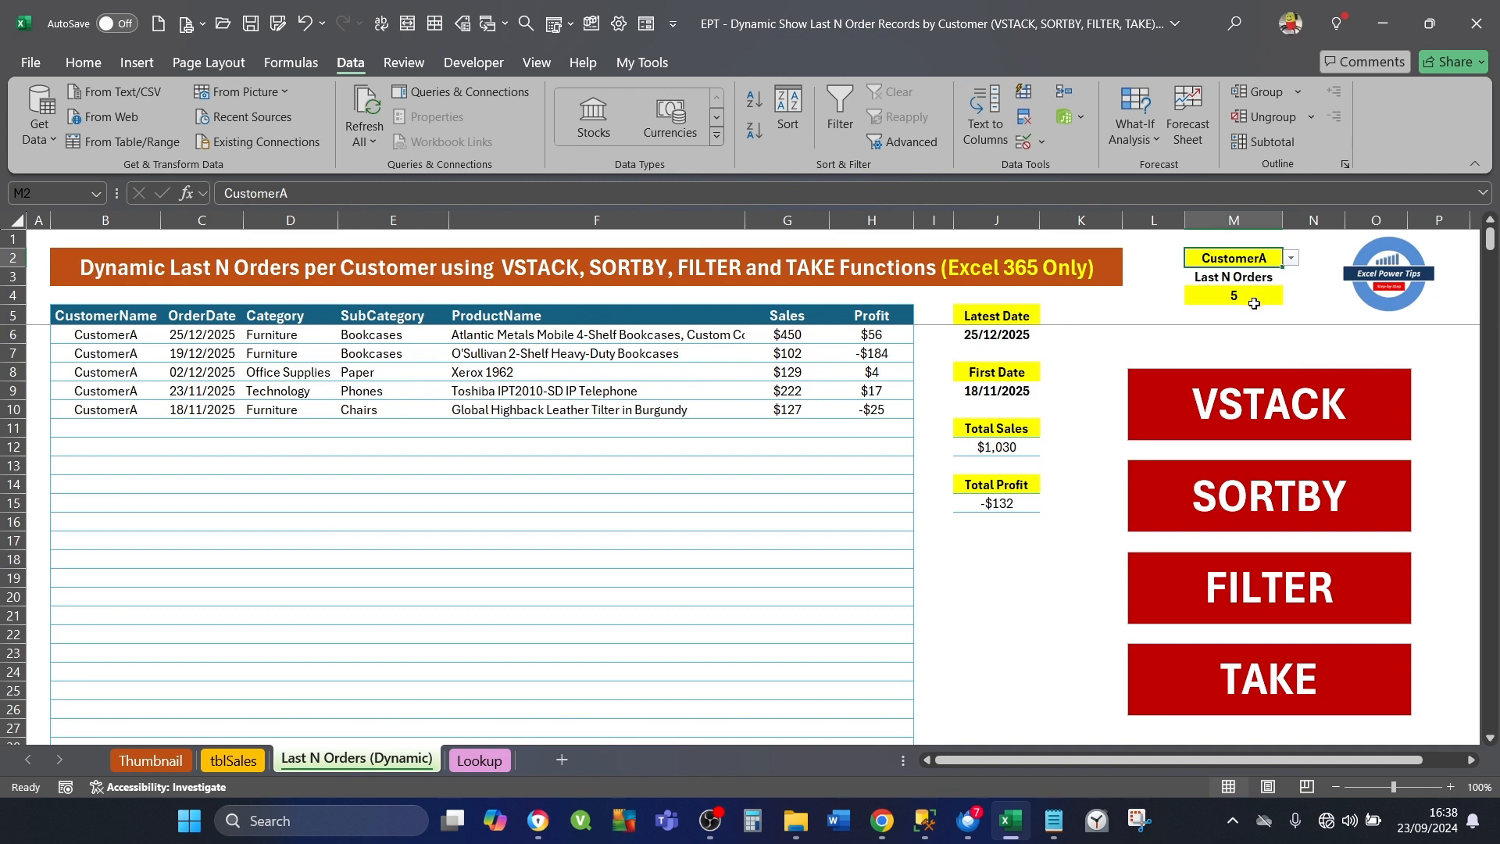
{"action": "left_click", "coordinate": [1244, 295]}
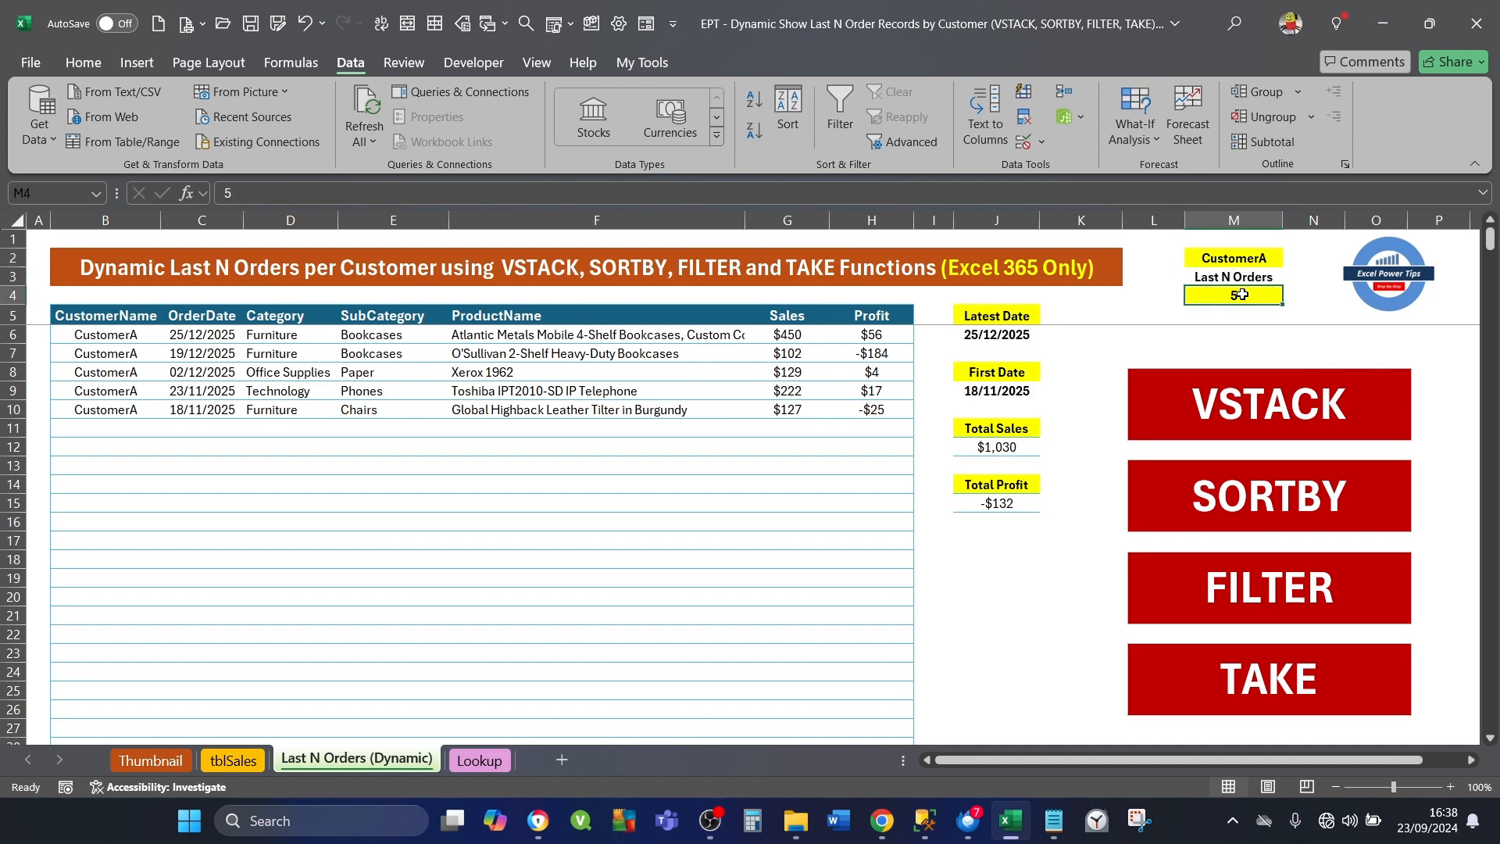
{"action": "type", "text": "10"}
{"action": "key", "text": "Return"}
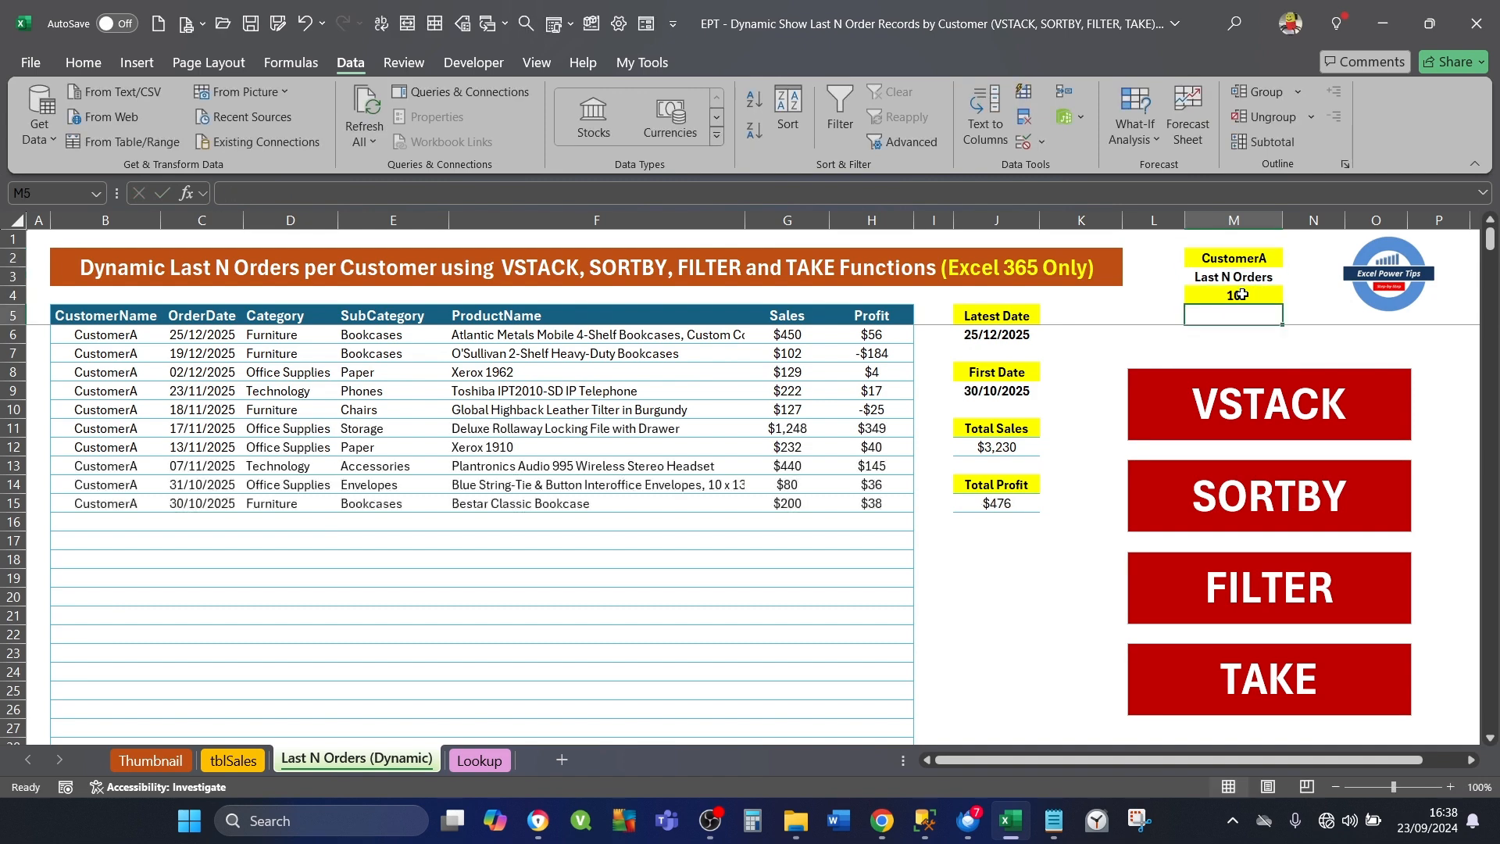